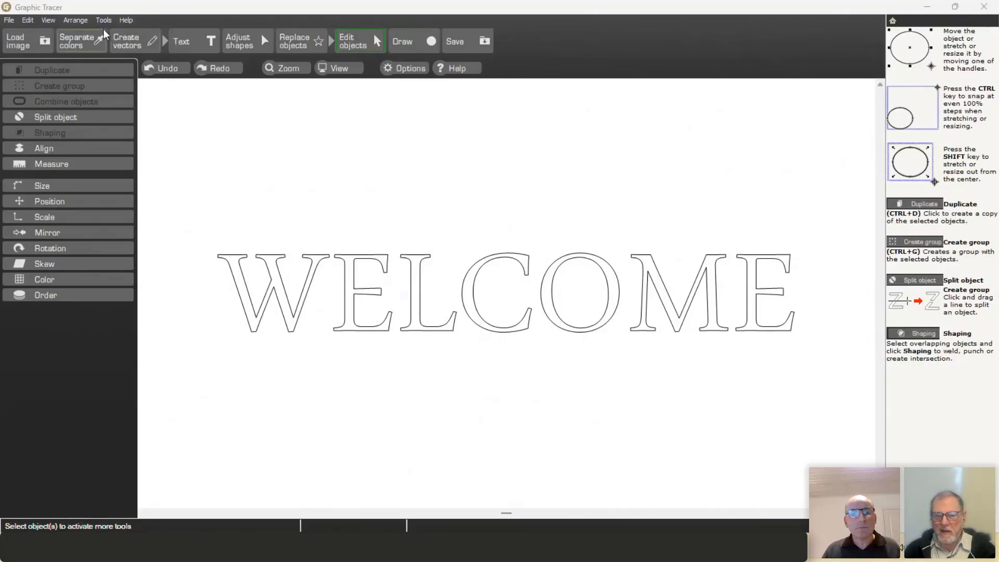
Step: Open the popcorn.png sample from File > Samples, discarding the unsaved WELCOME drawing
click(11, 21)
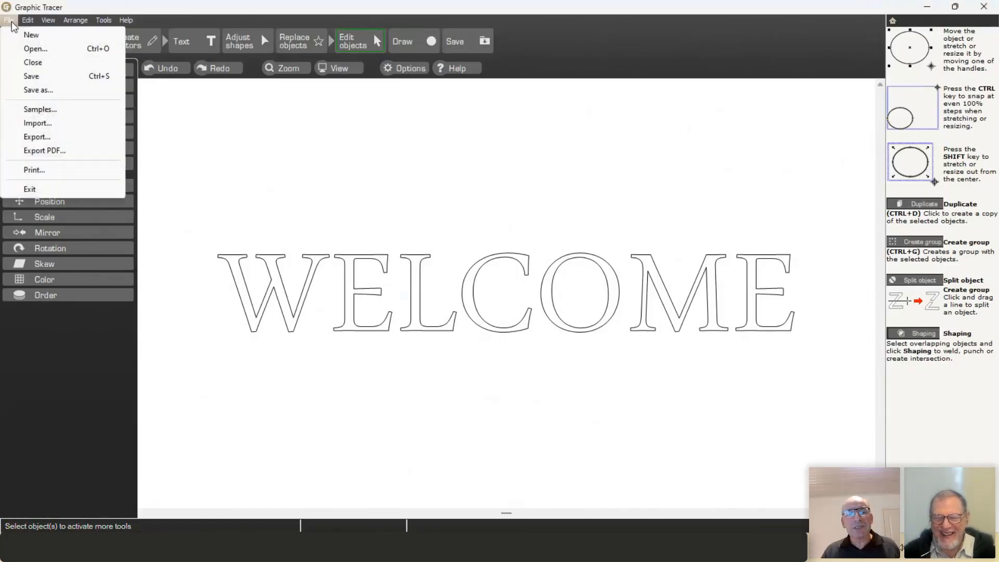
click(44, 109)
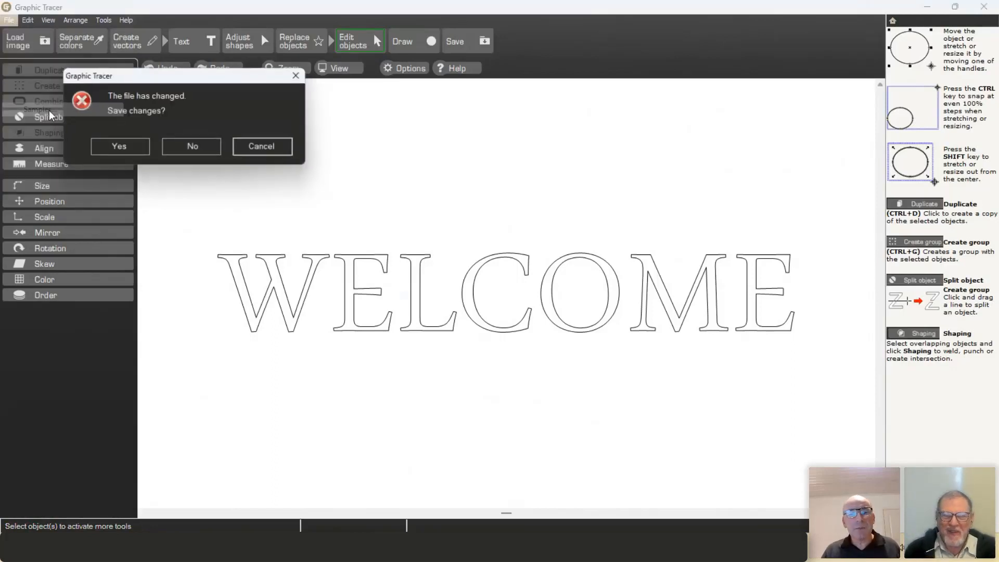
click(207, 149)
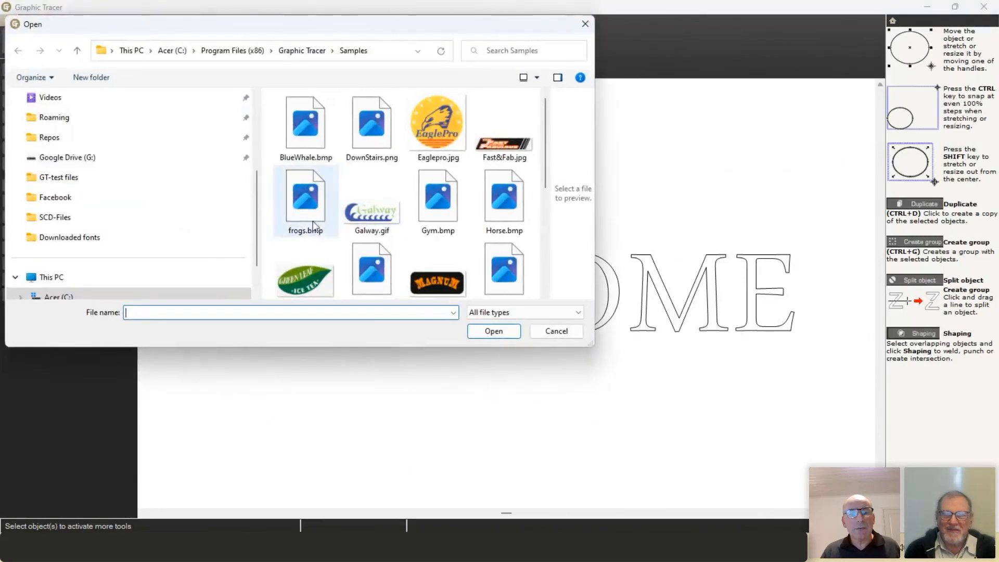
scroll(448, 205, down, 3)
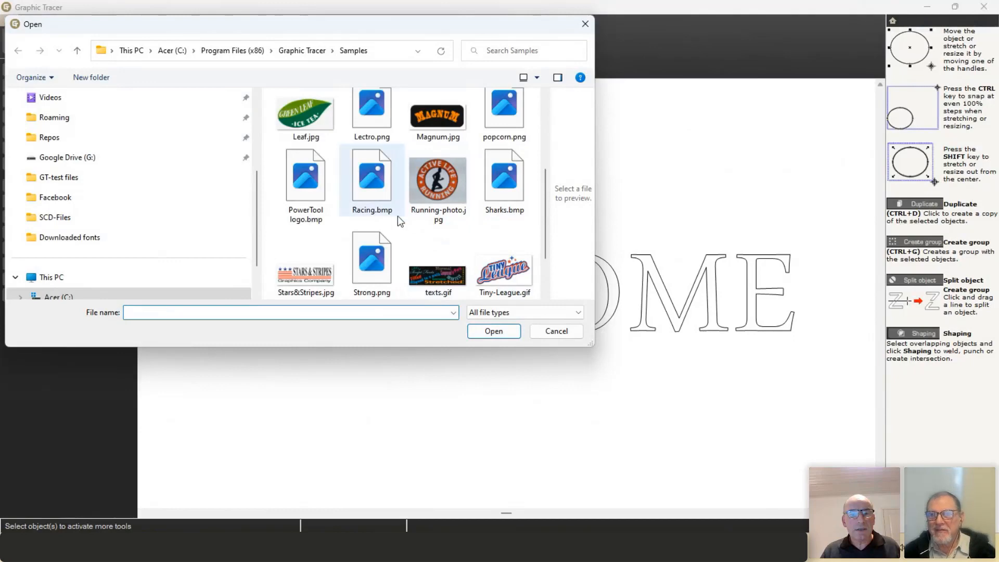
scroll(398, 216, up, 1)
click(508, 201)
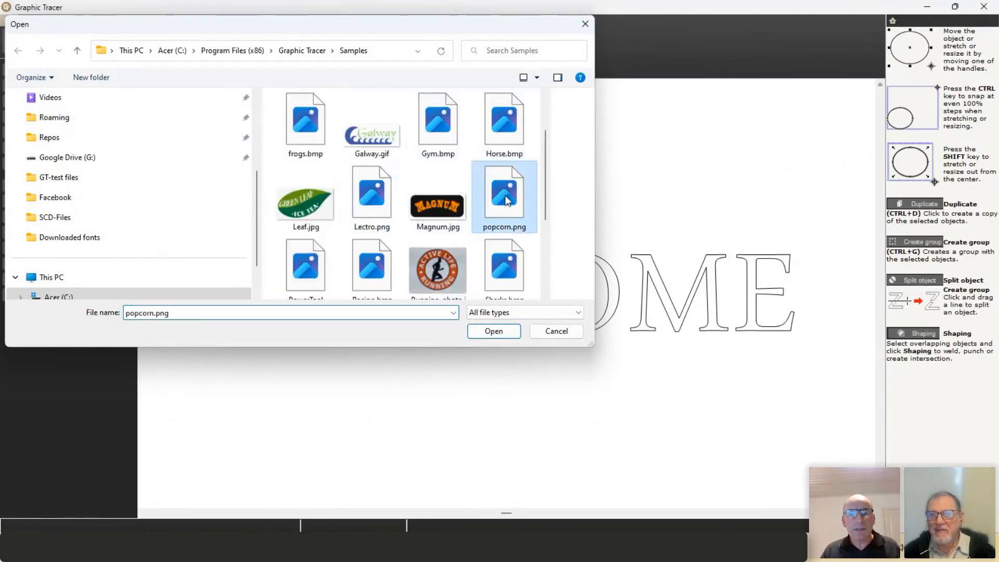
double_click(508, 200)
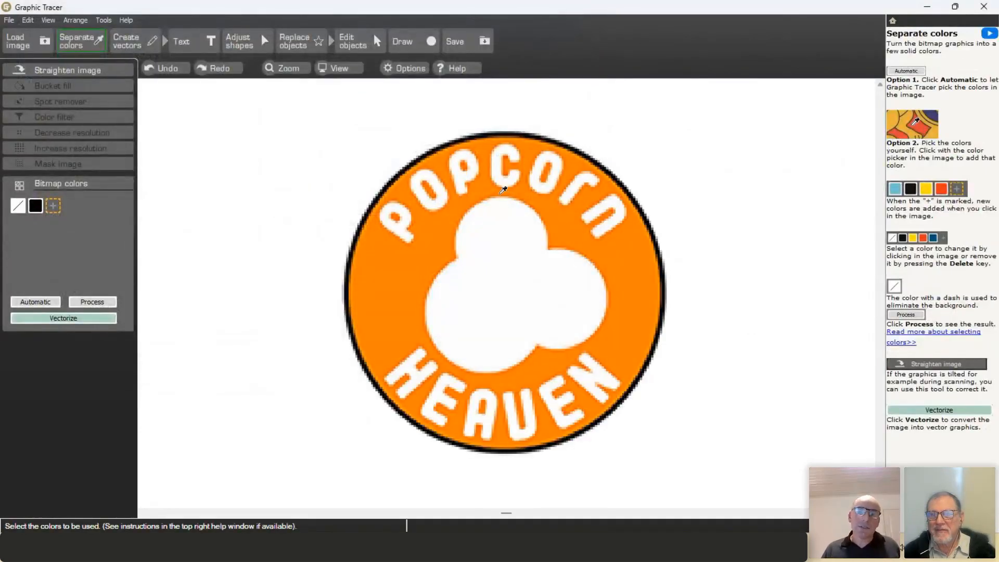
Step: Add the ring's orange to Bitmap colors and vectorize the Popcorn Heaven logo
scroll(509, 285, up, 5)
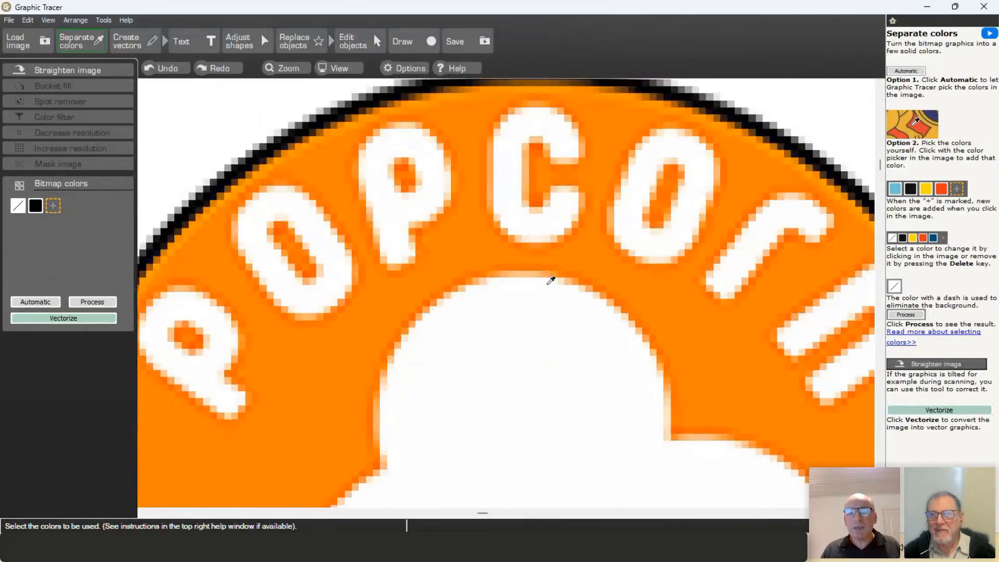
scroll(551, 281, down, 6)
scroll(508, 285, up, 2)
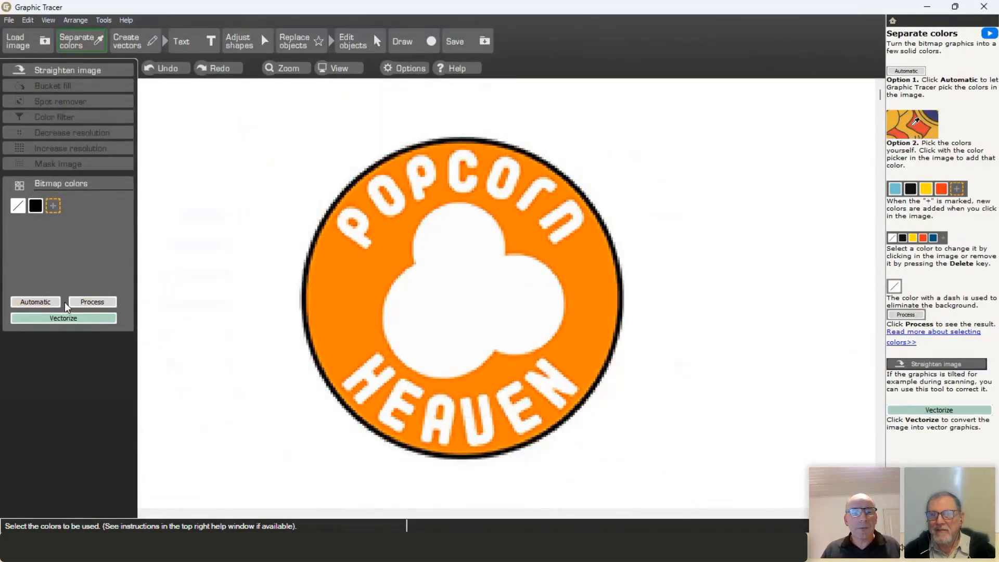
click(356, 295)
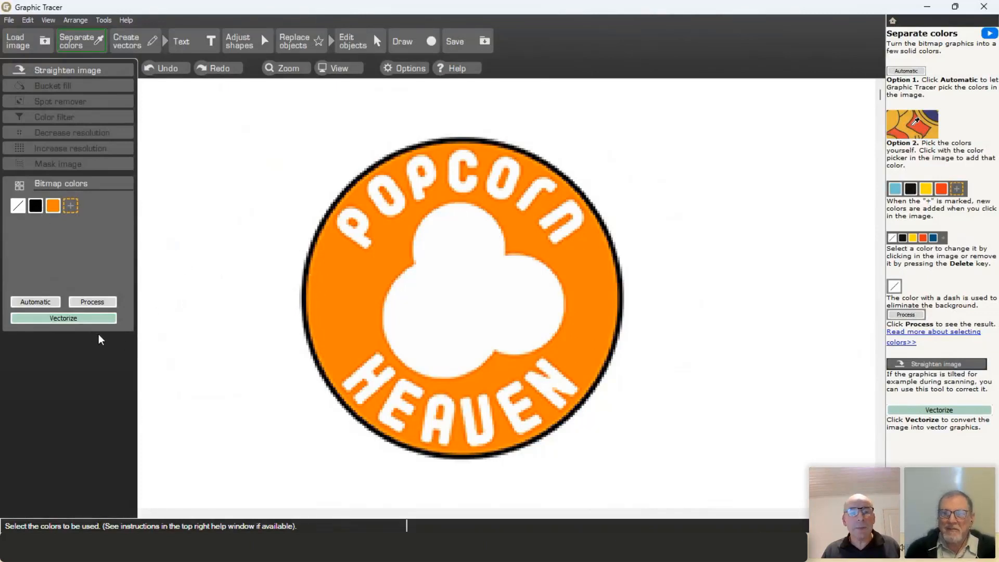
click(83, 320)
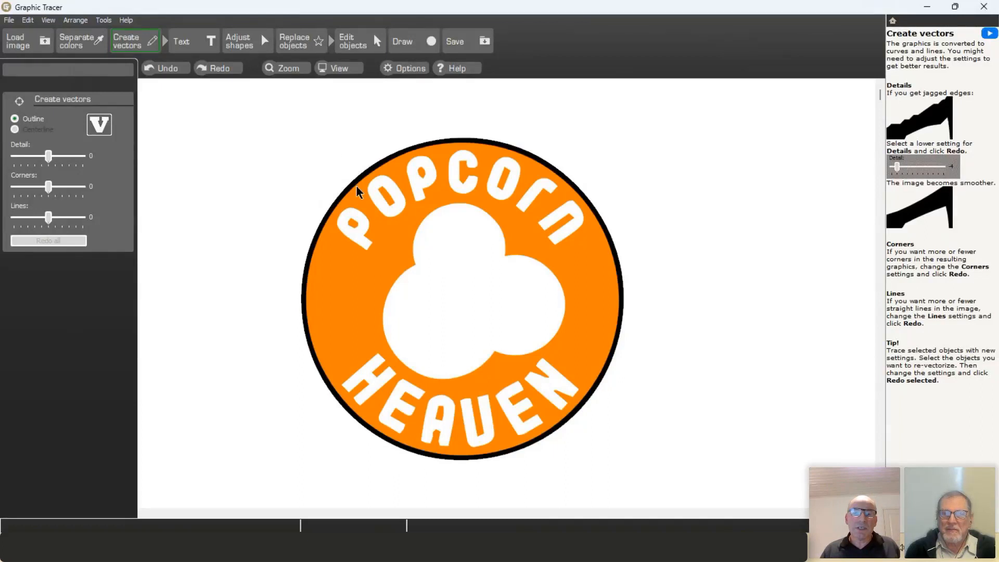
Step: Marquee-select the POPCORN letter shapes and switch to the Text tools
scroll(369, 195, up, 3)
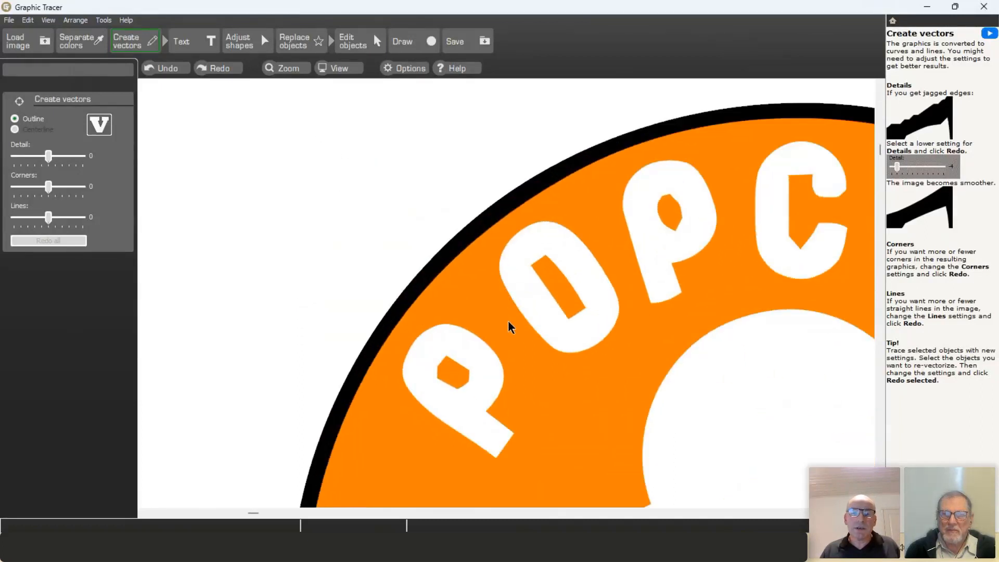
scroll(571, 289, down, 5)
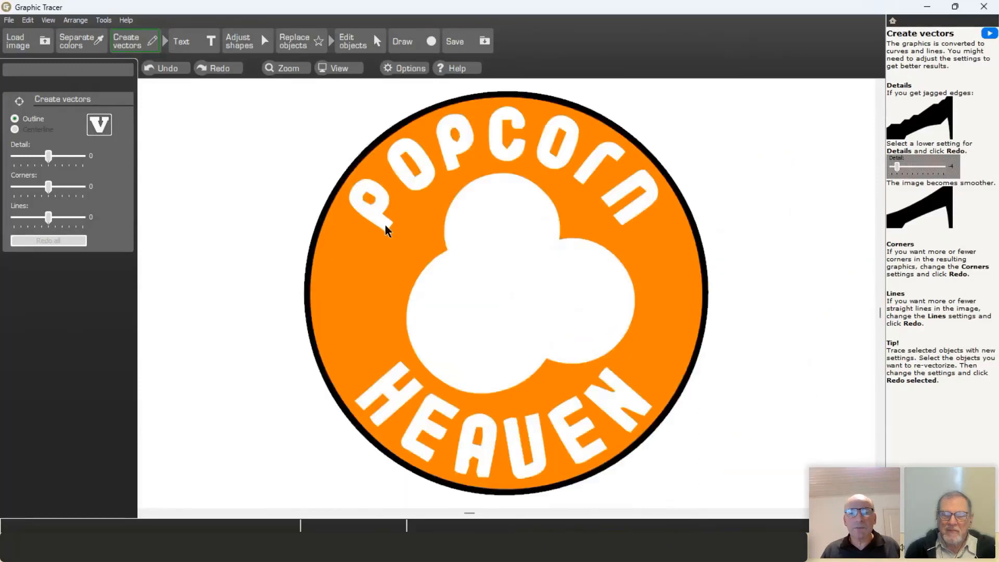
drag(319, 84, 703, 252)
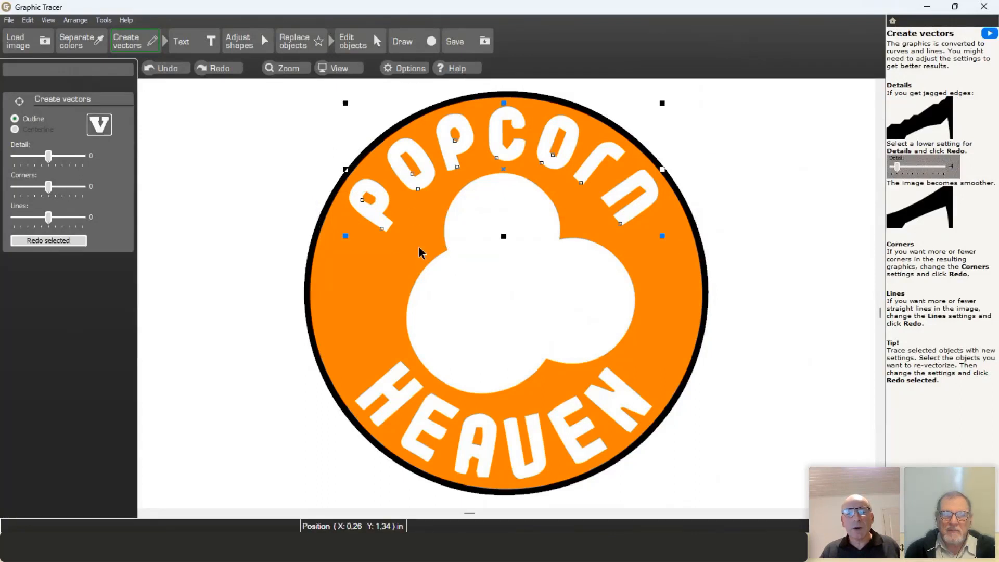
click(192, 40)
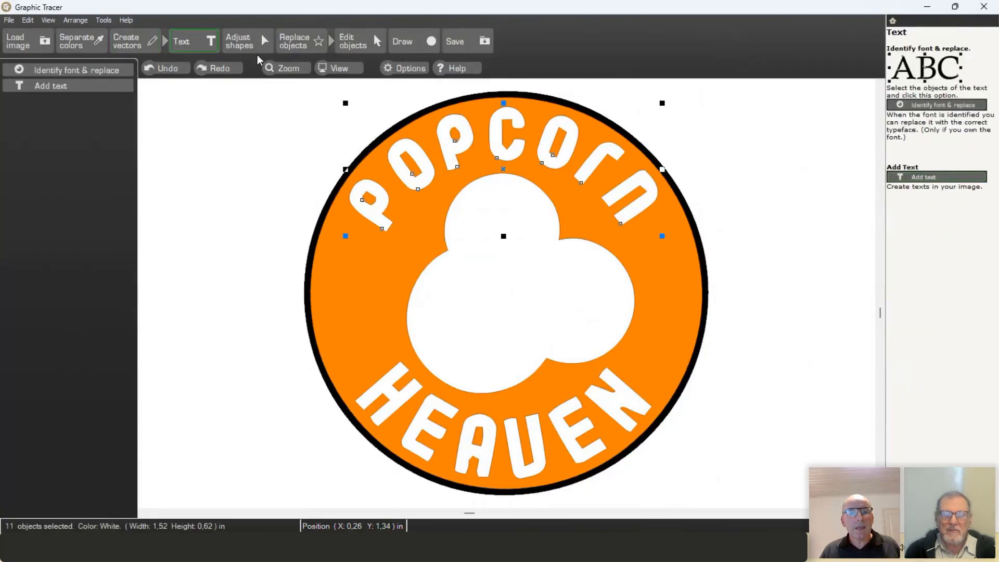
Step: Start Identify font & replace on the POPCORN letters with a Circular arc text layout
click(103, 69)
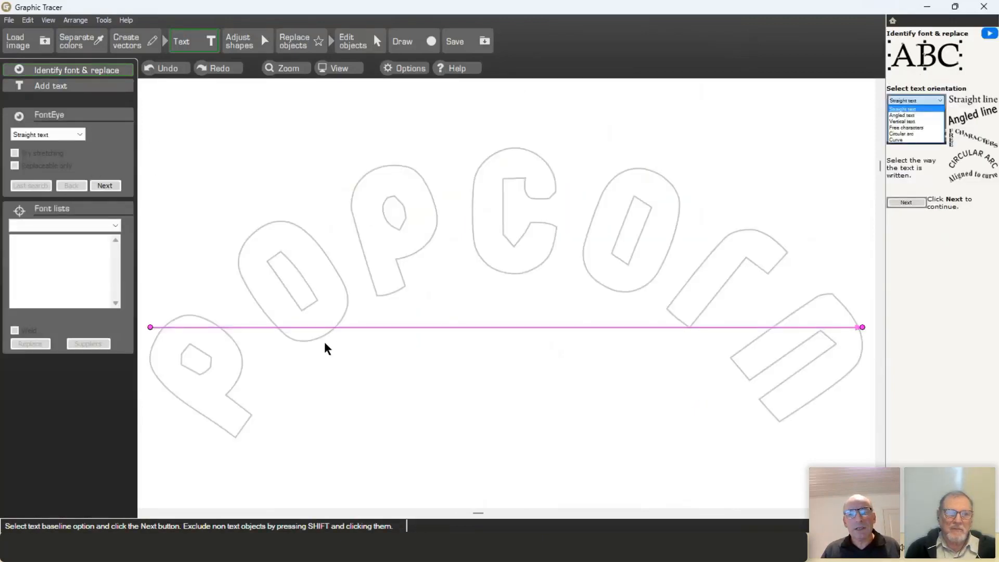
click(79, 135)
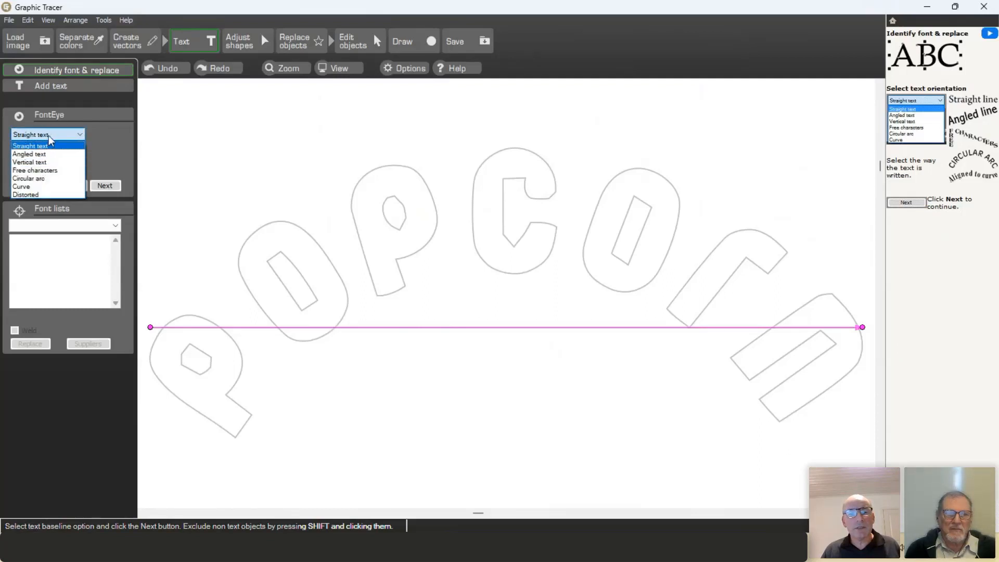
click(34, 179)
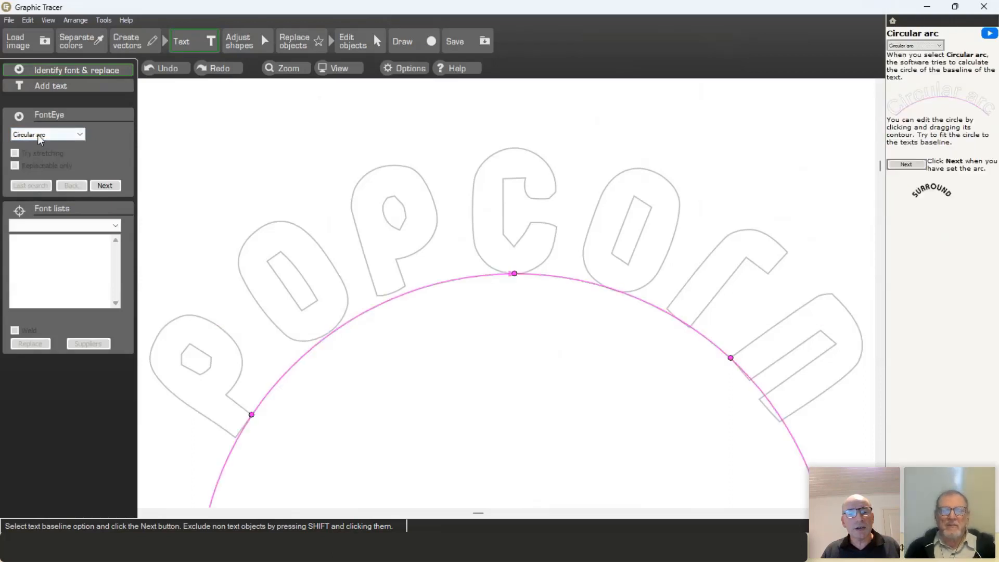
click(81, 135)
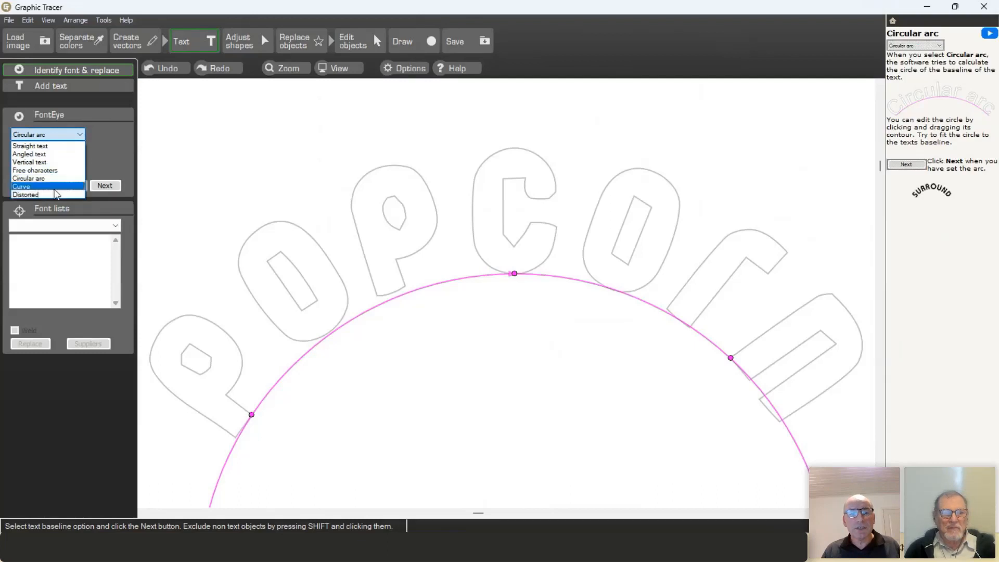
click(194, 134)
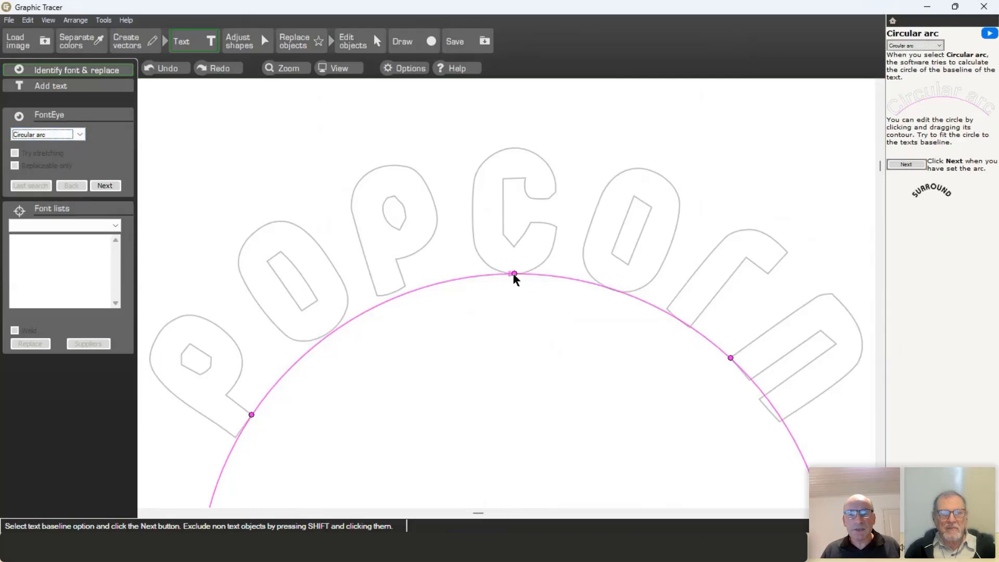
Step: Fit the arc's top and both ends to the letters' baseline and split the letters apart
drag(513, 274, 513, 272)
click(781, 421)
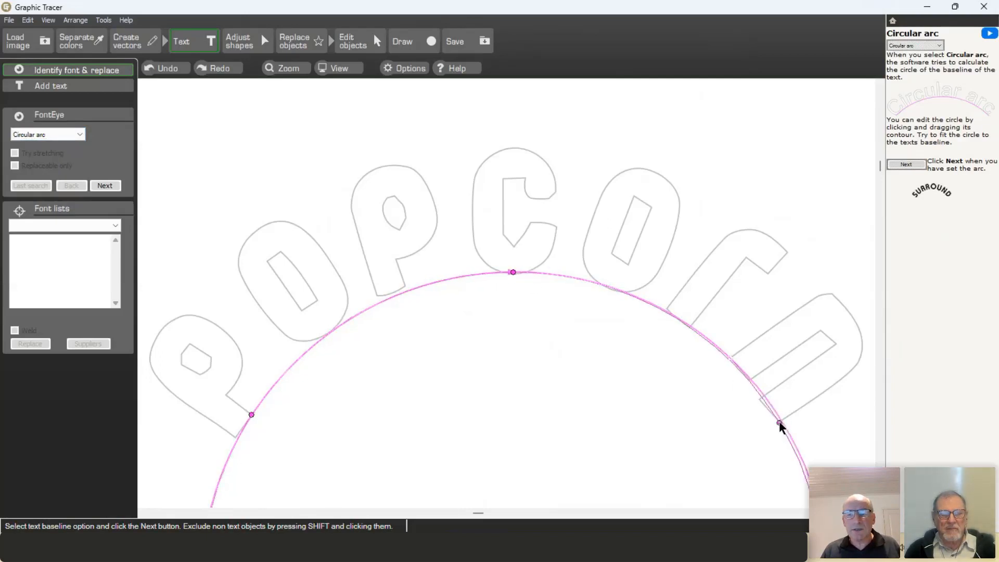
click(236, 439)
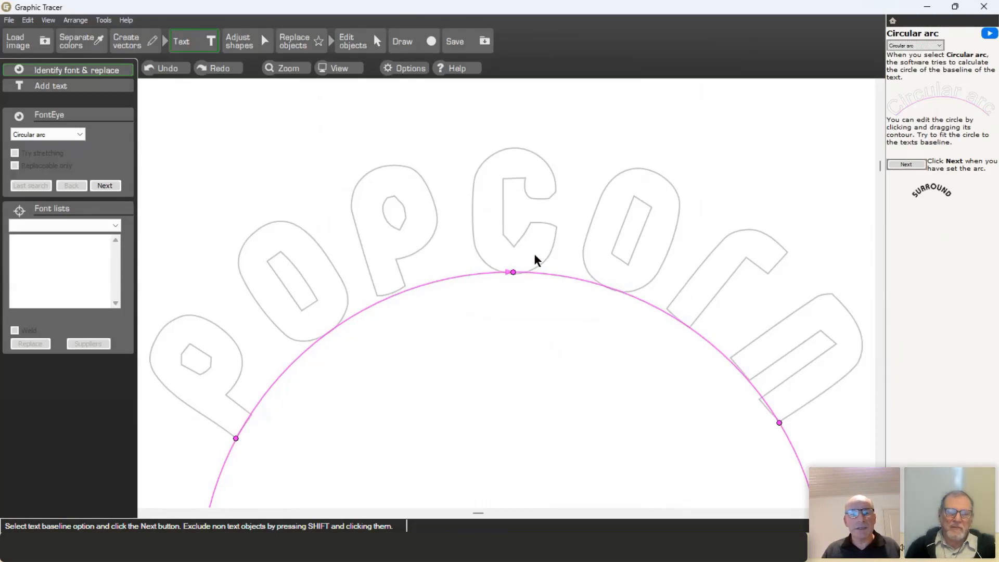
click(103, 186)
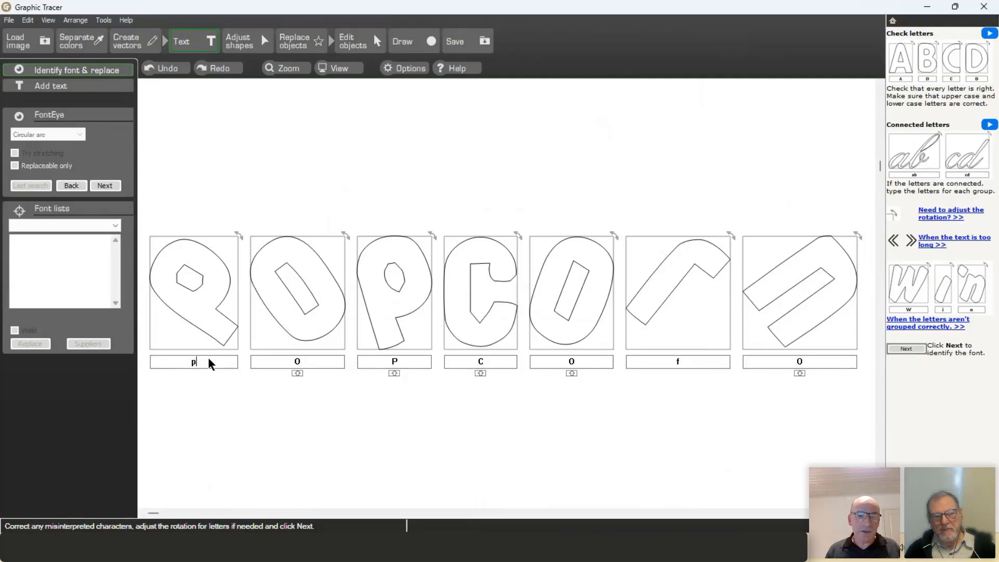
Step: Relabel the letter boxes as lowercase p-o-p-c-o-r-n and run font identification on them
key(Tab)
text(o)
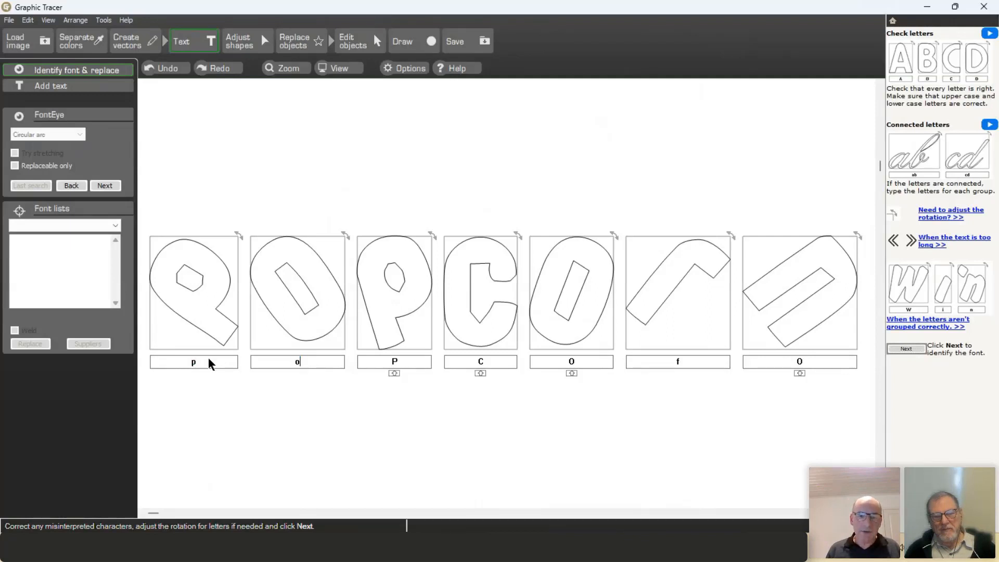
key(Tab)
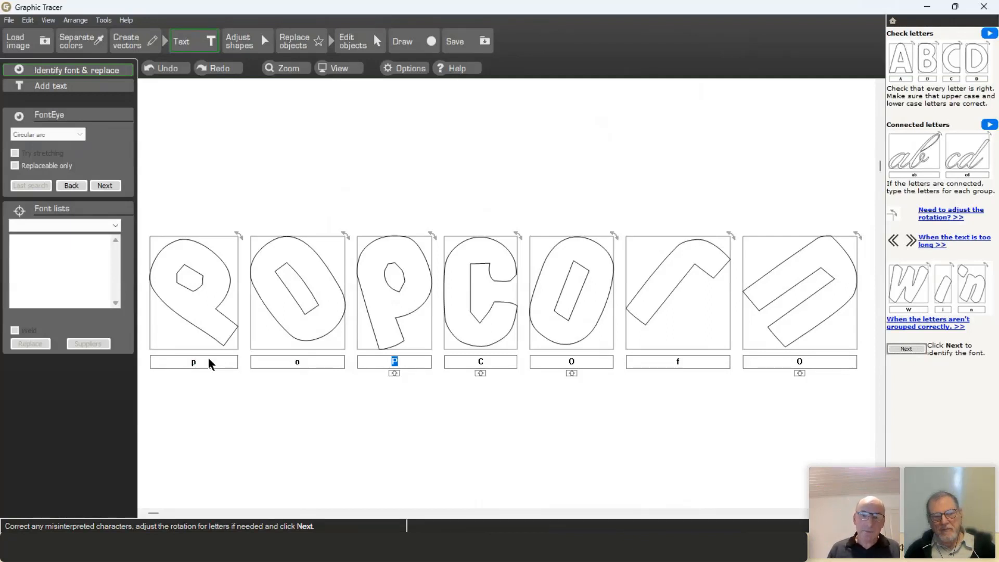
text(pc)
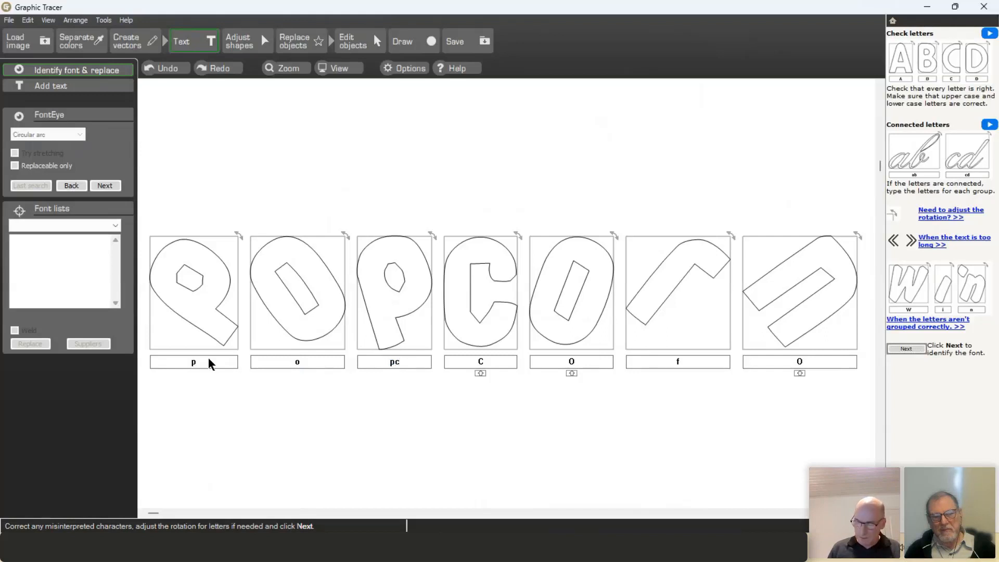
text(c)
key(Tab)
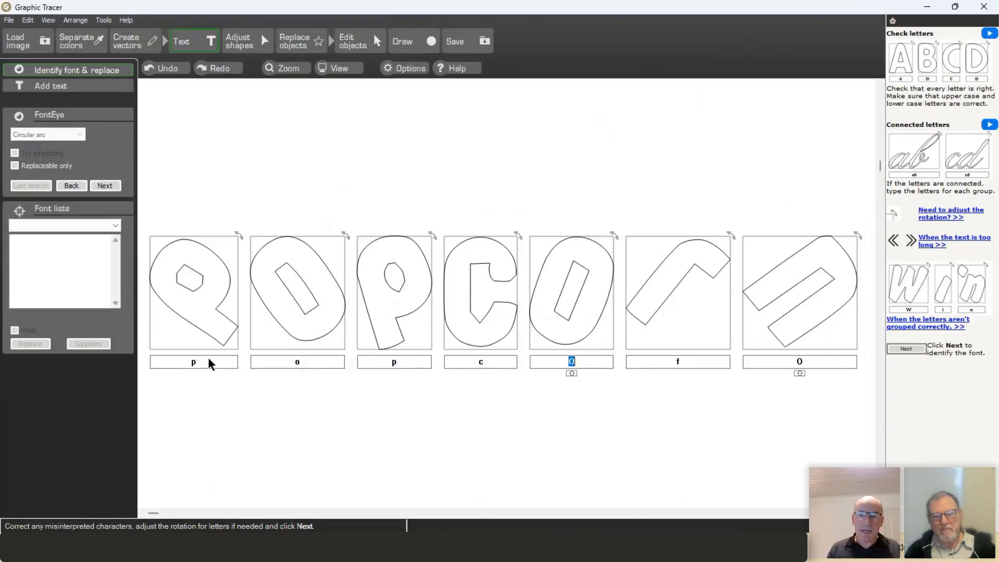
text(o)
key(Tab)
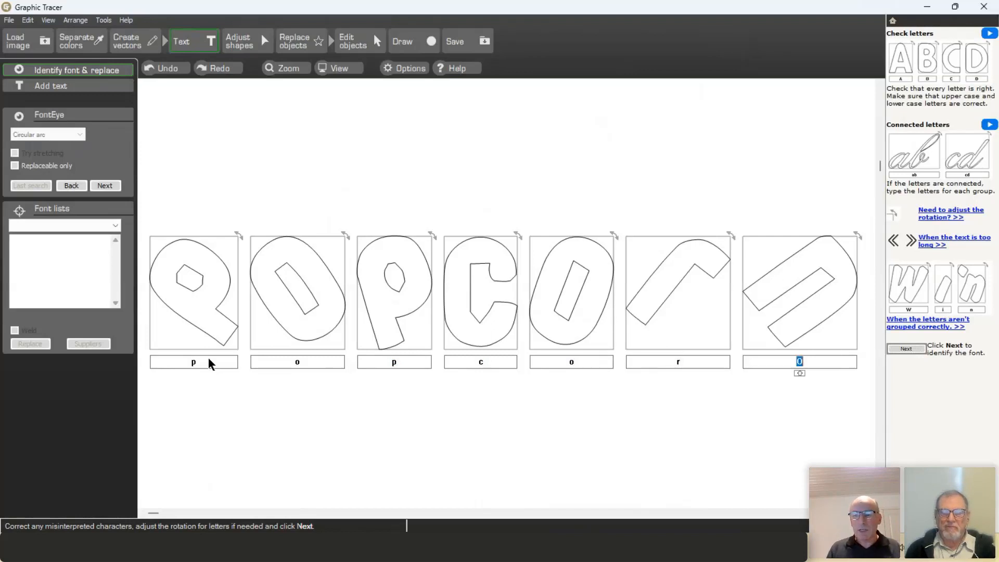
text(n)
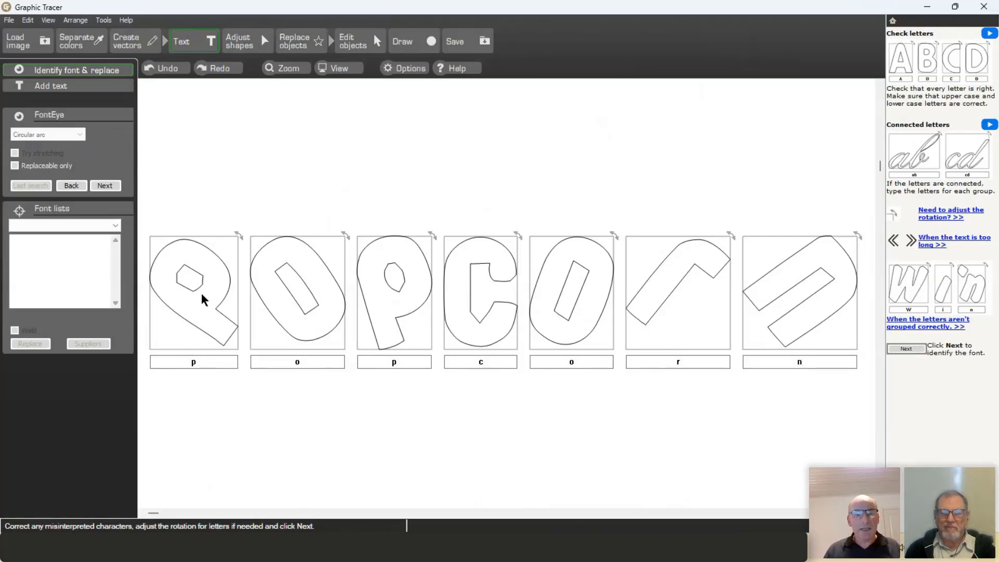
click(105, 186)
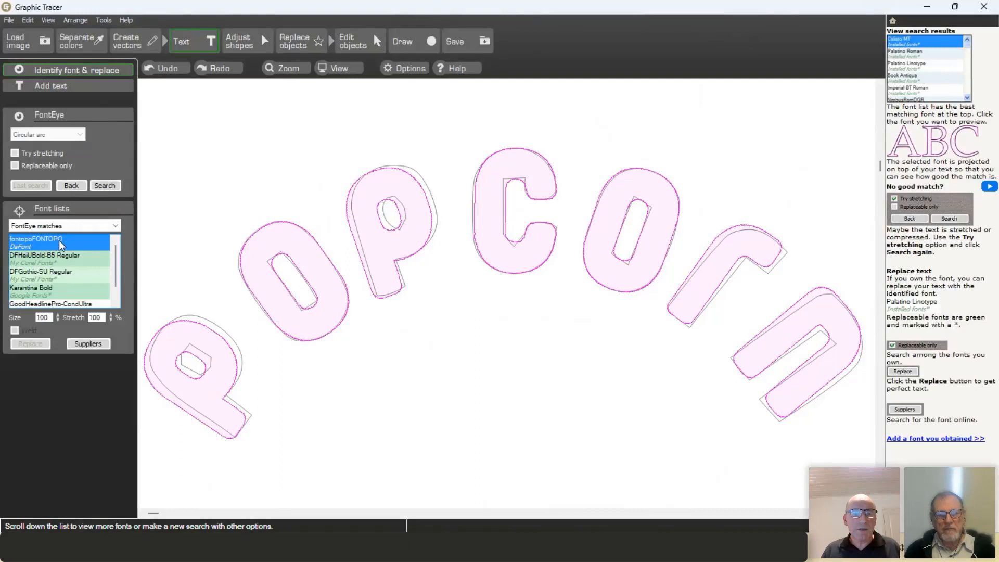
Step: Compare DFHeiUBold-B5 Regular with fontopoFONTOPO, keep fontopoFONTOPO previewed, and look up its Suppliers
click(59, 258)
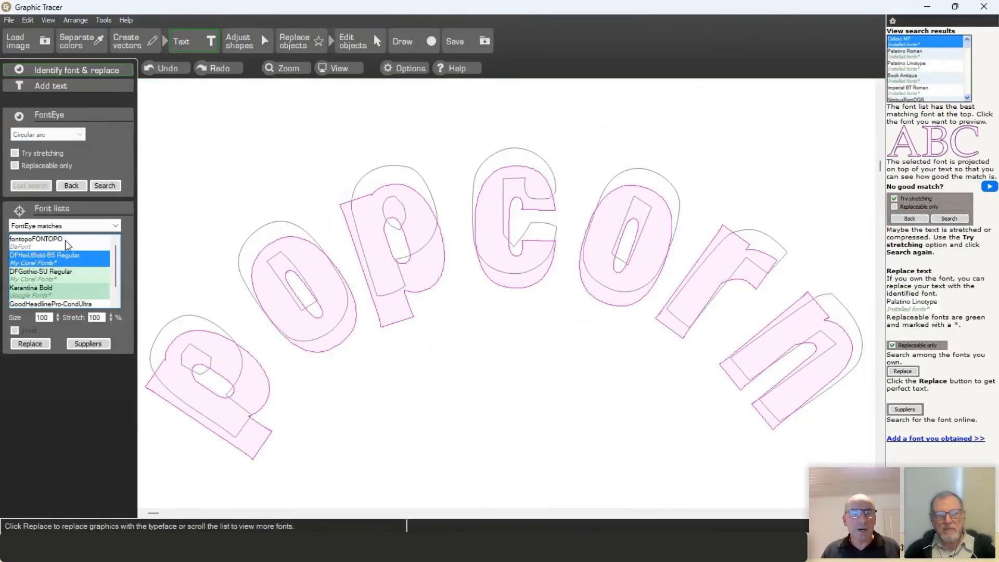
click(65, 242)
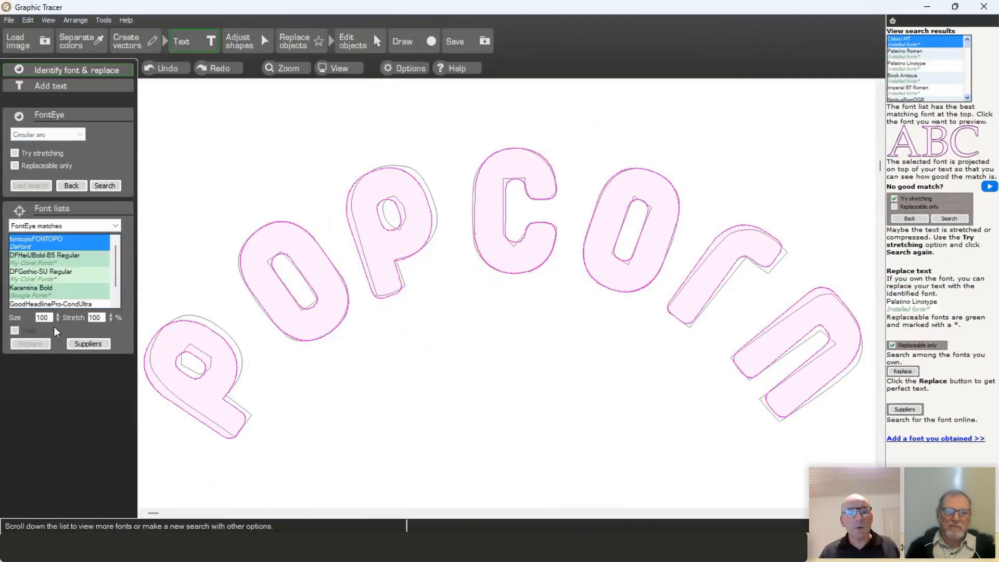
click(86, 261)
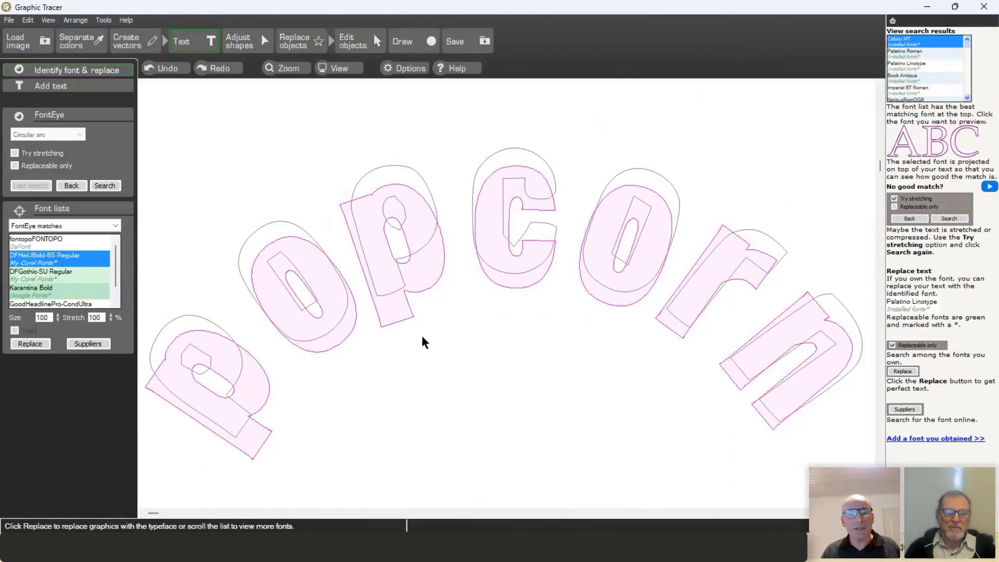
click(73, 240)
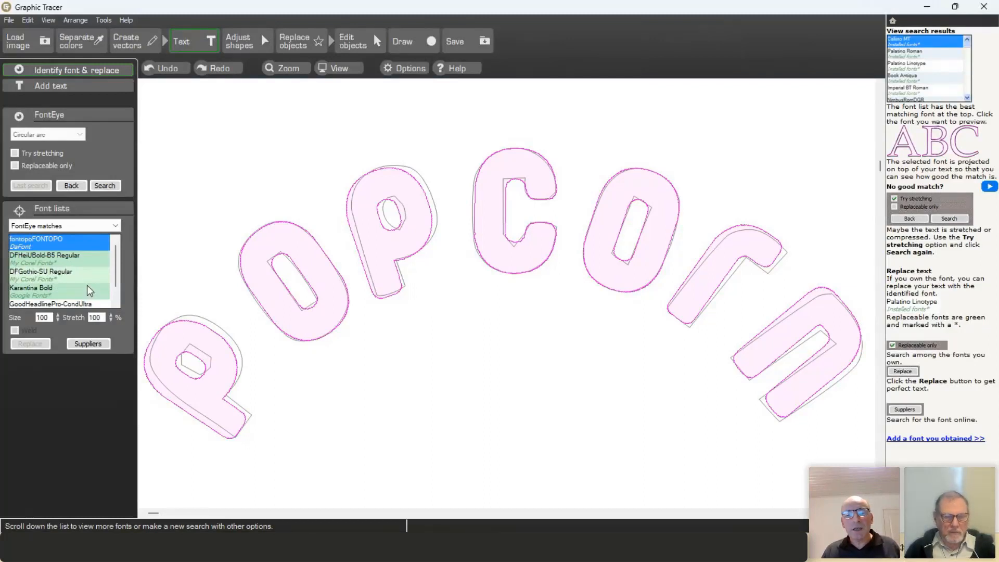
click(96, 345)
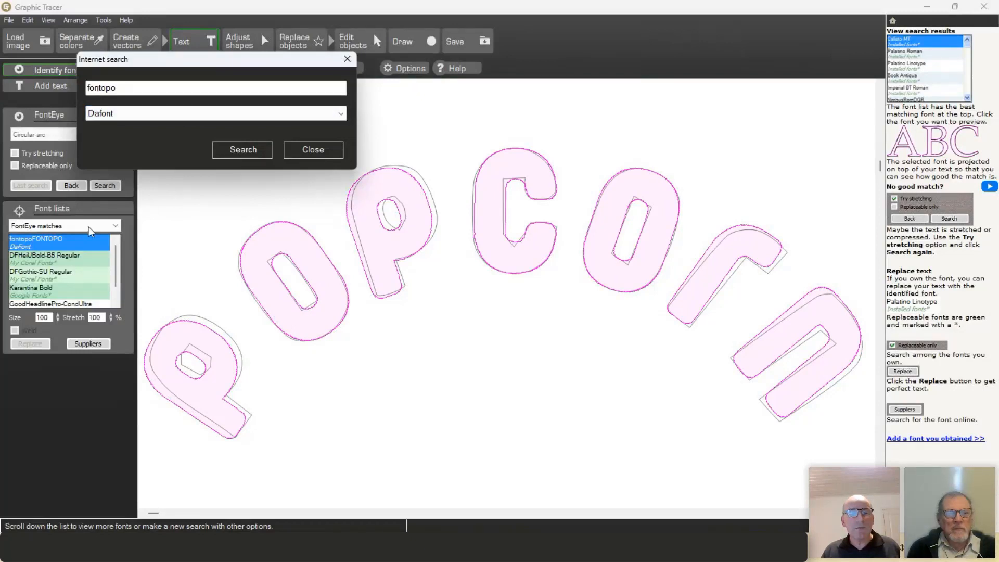
Step: Run the internet search for fontopo with Dafont kept as the font site
click(317, 115)
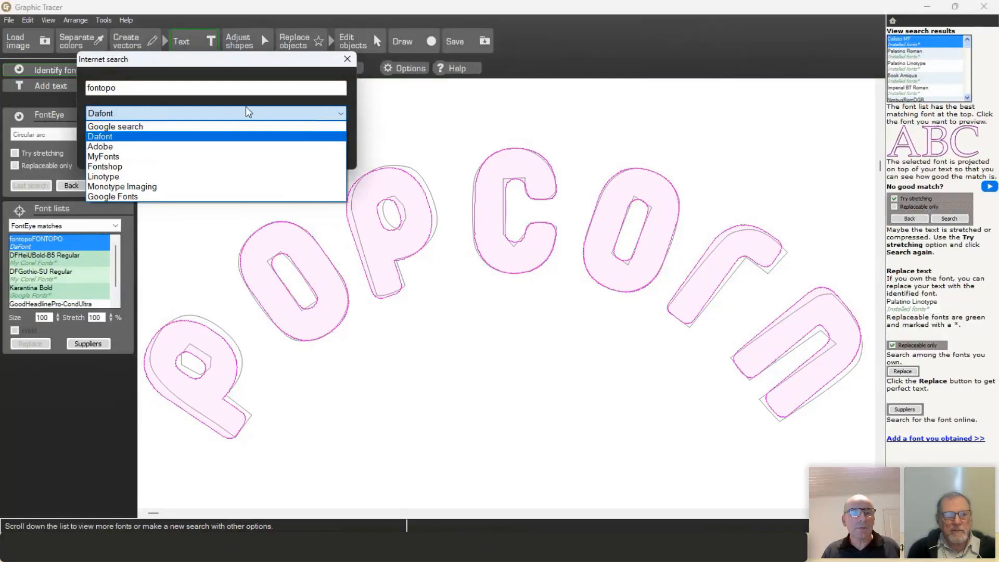
click(269, 114)
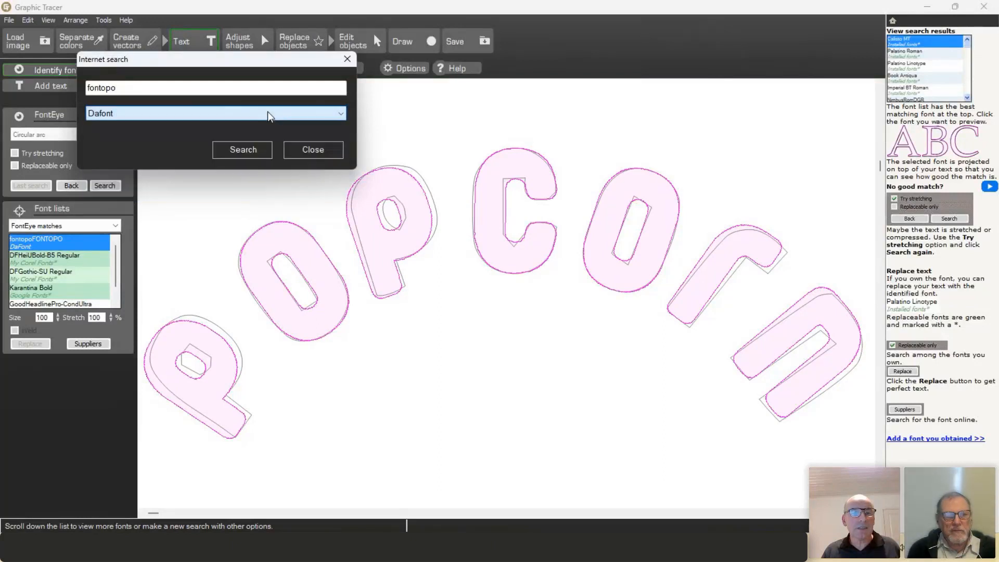
click(252, 151)
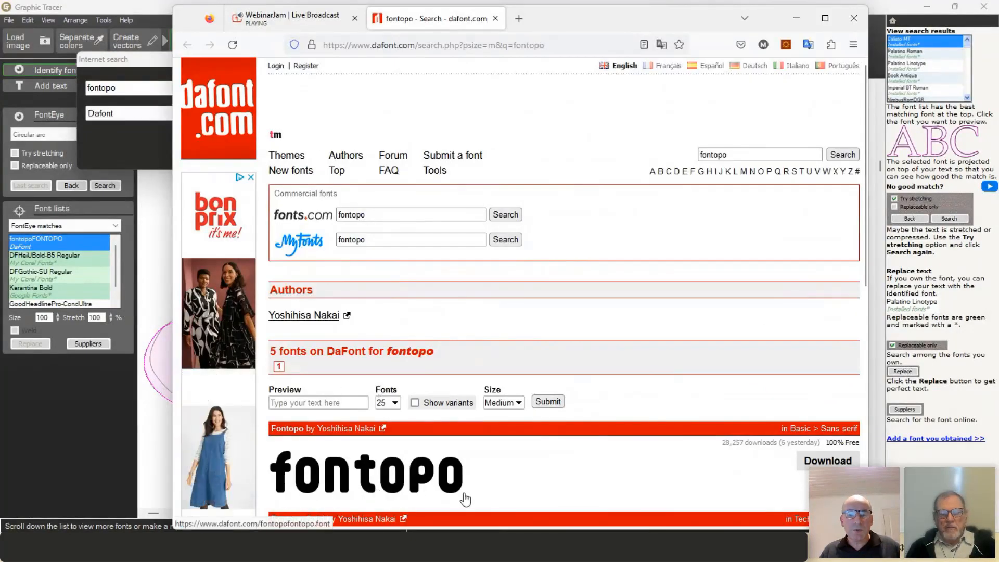
Step: Download the free Fontopo font from its DaFont result
click(837, 462)
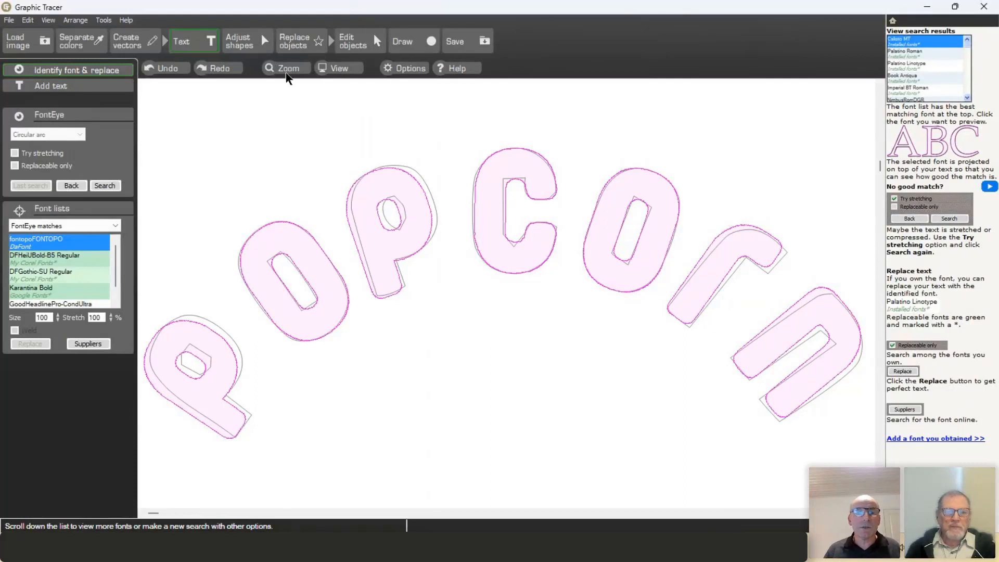
Step: Add the fontopoFONTOPO-Regular.ttf font file via Tools > Add a font
click(104, 21)
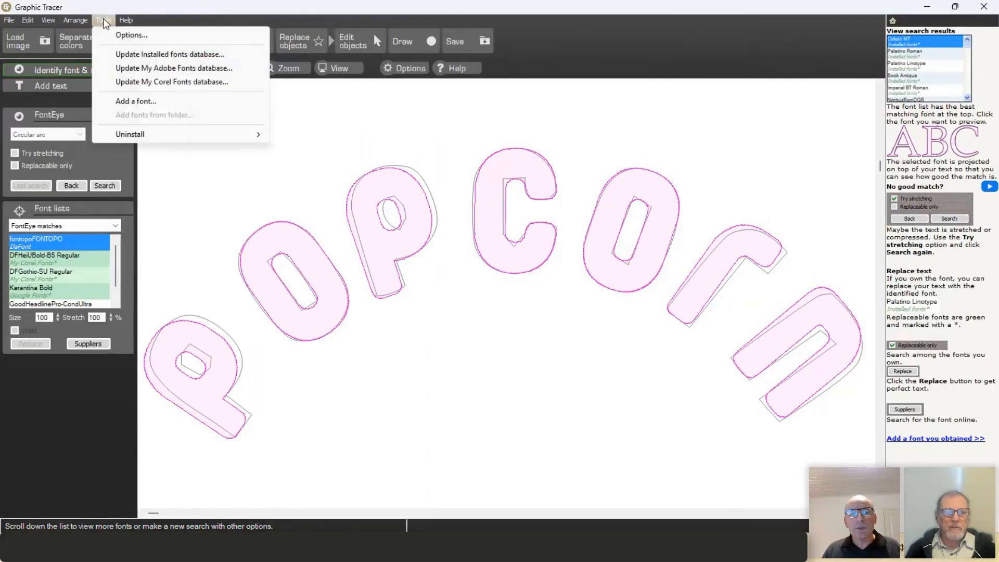
click(124, 101)
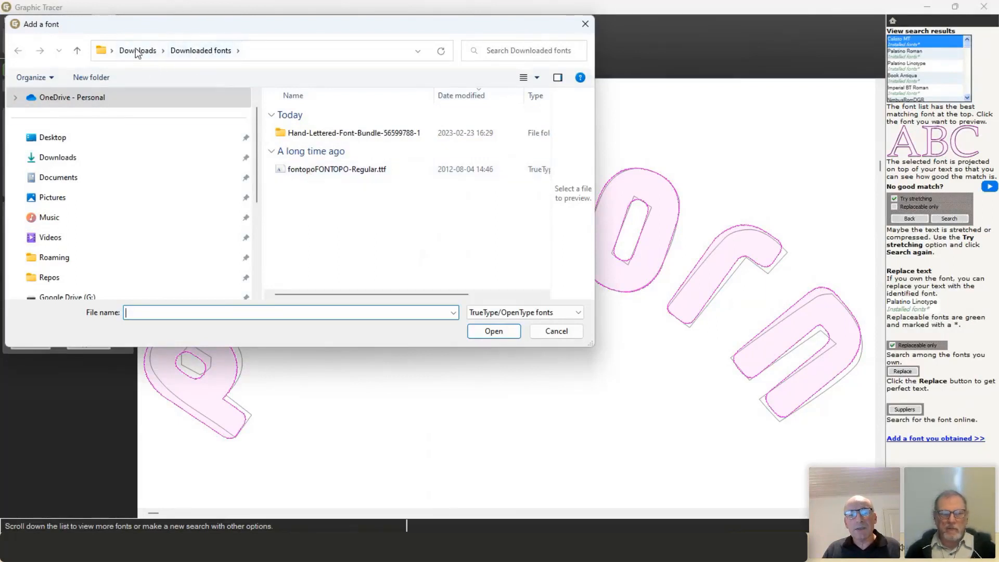
click(325, 174)
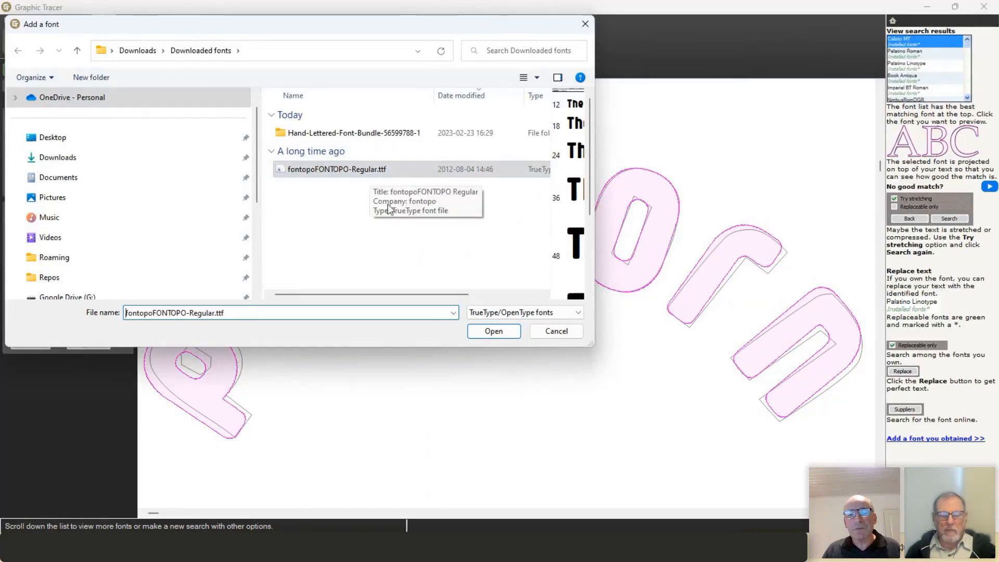
click(501, 336)
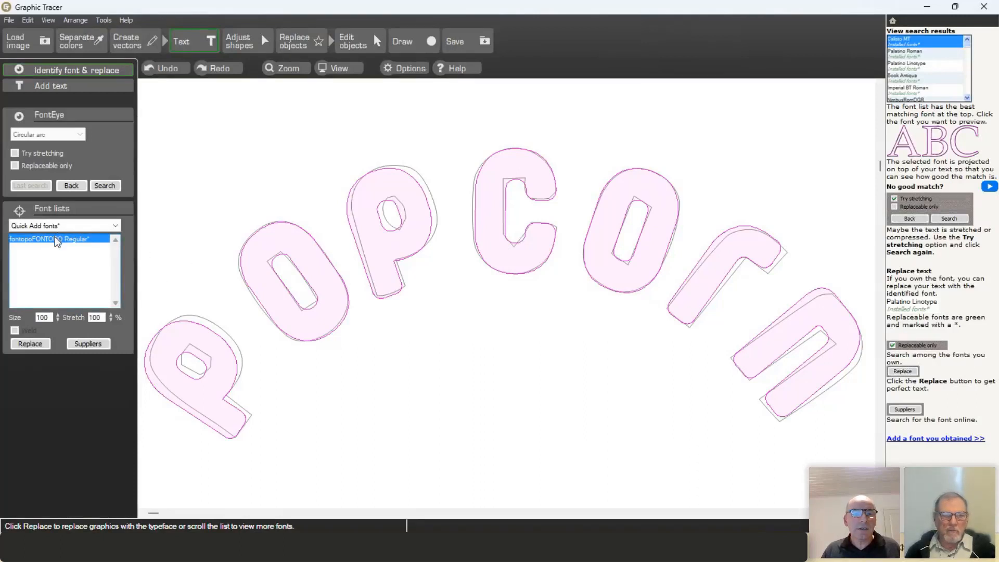
Step: Nudge and rotate the P, P, r and n previews onto their traced outlines
click(194, 398)
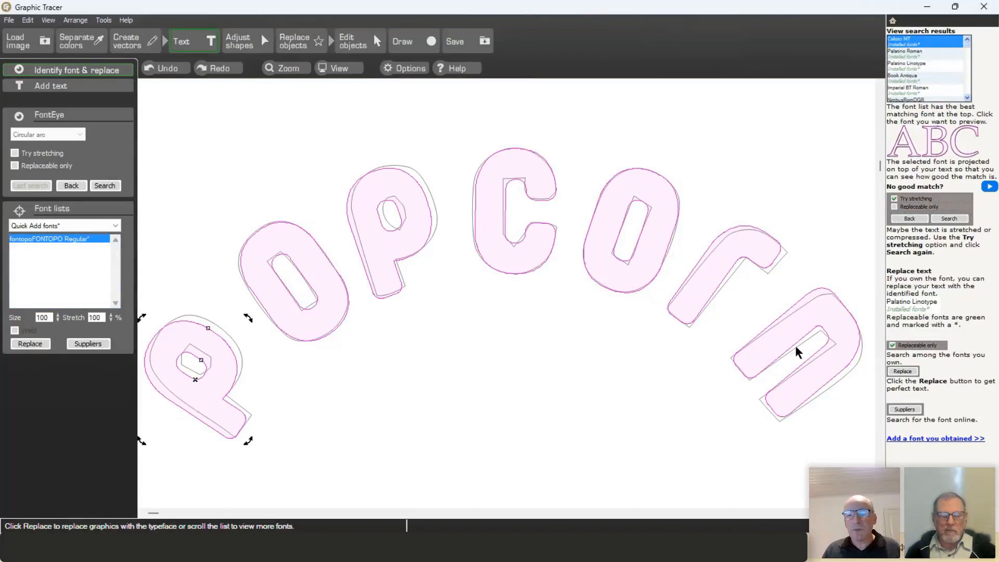
drag(196, 383, 199, 377)
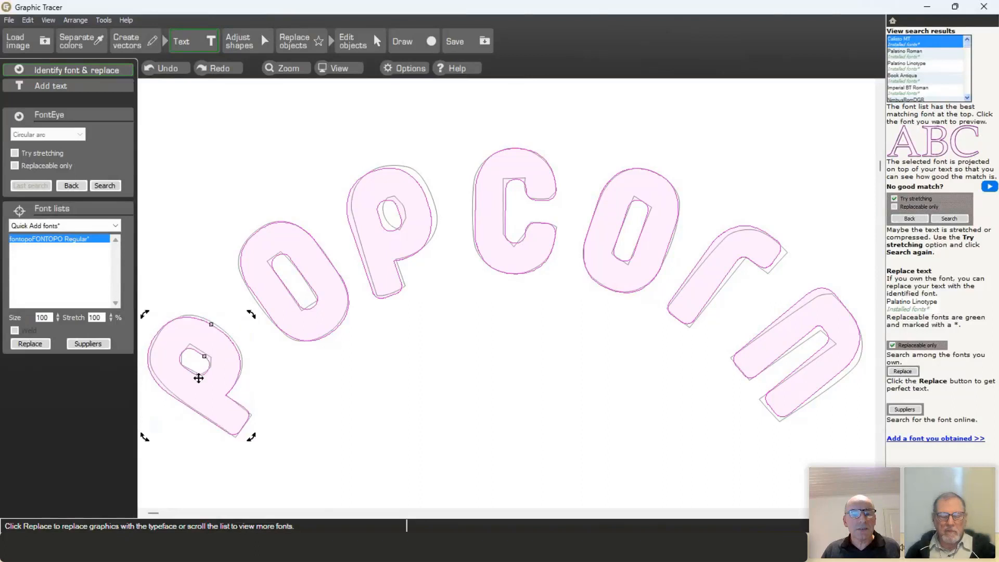
click(408, 252)
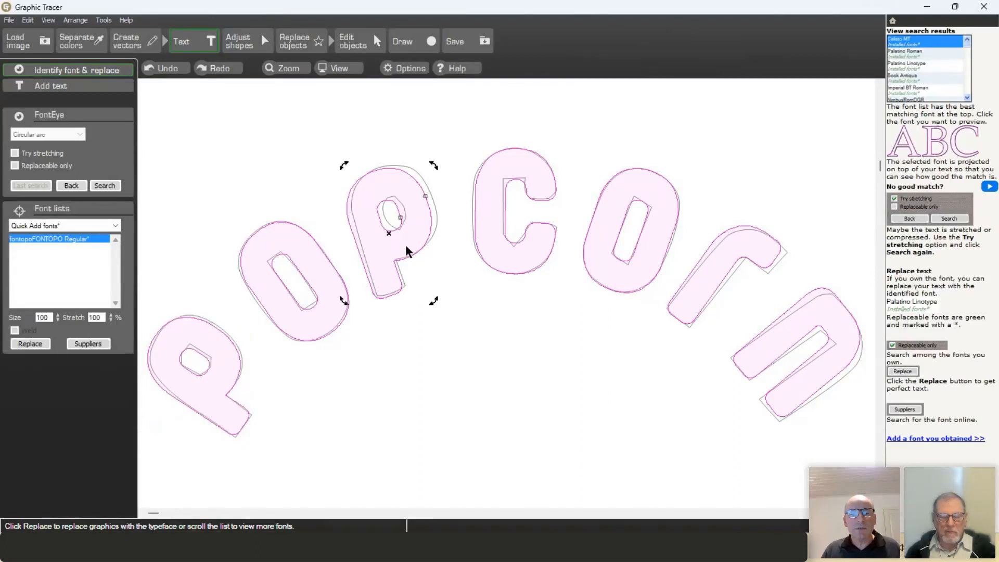
drag(388, 235, 392, 232)
click(716, 272)
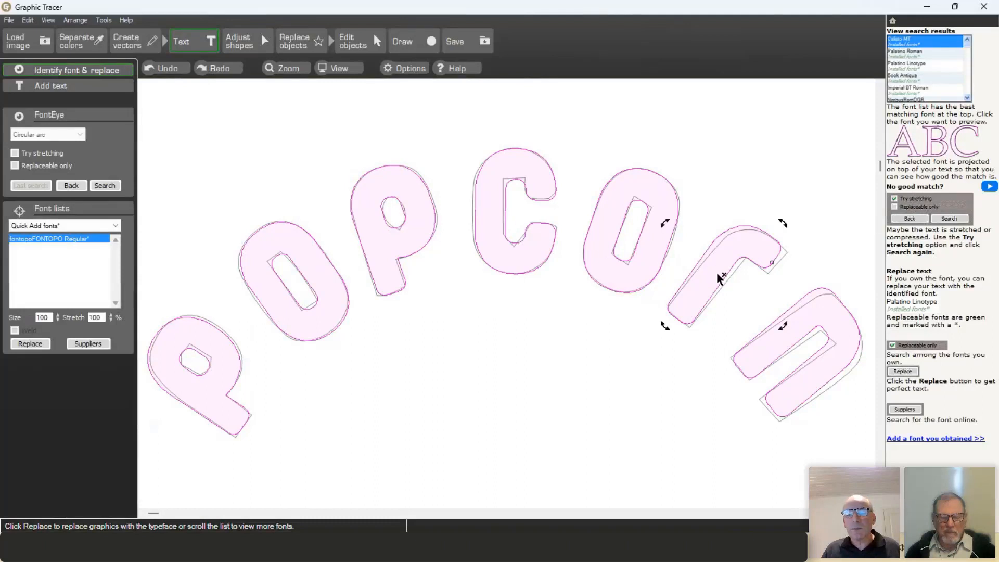
drag(785, 223, 784, 226)
drag(723, 276, 727, 280)
click(833, 343)
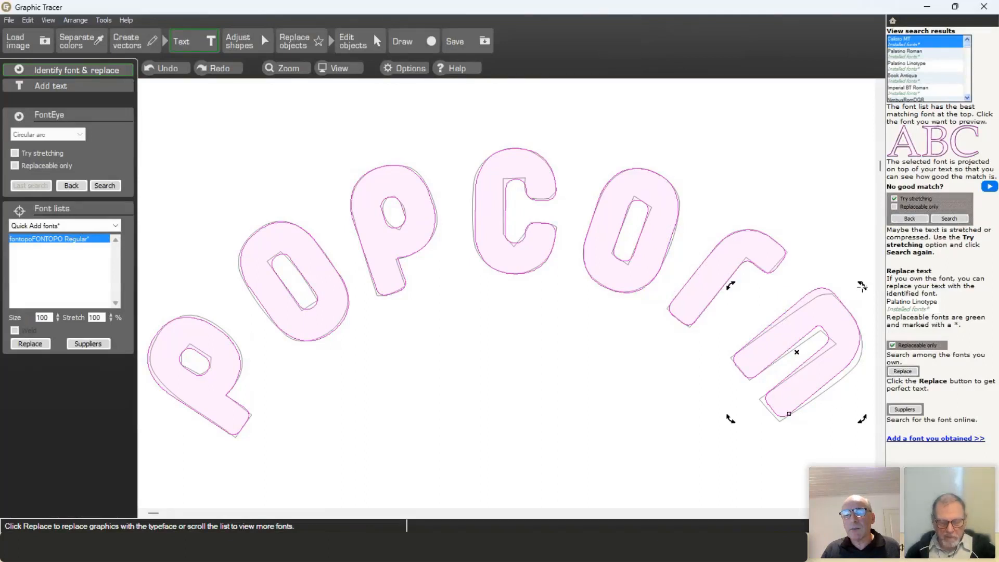
drag(864, 285, 866, 296)
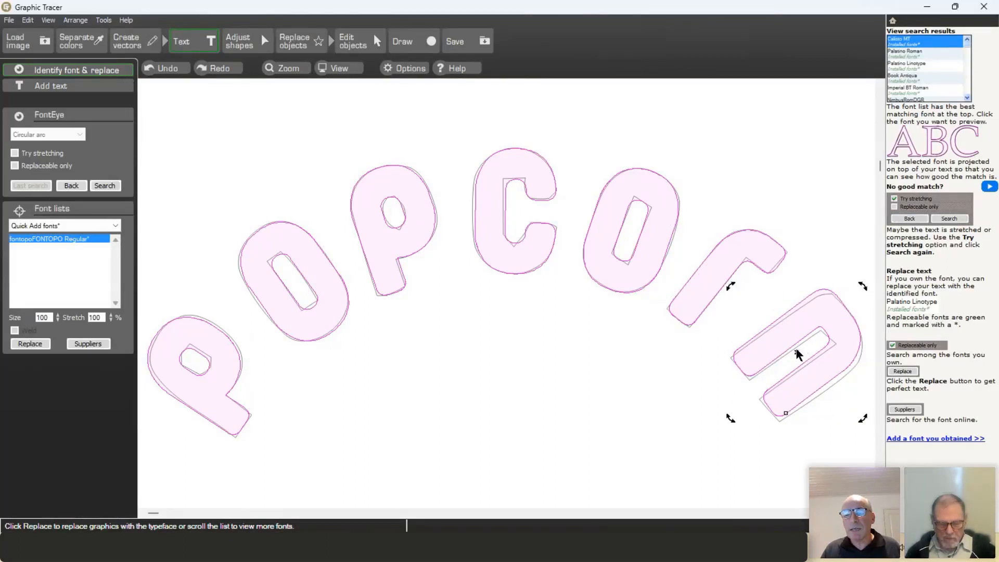
drag(797, 350, 798, 355)
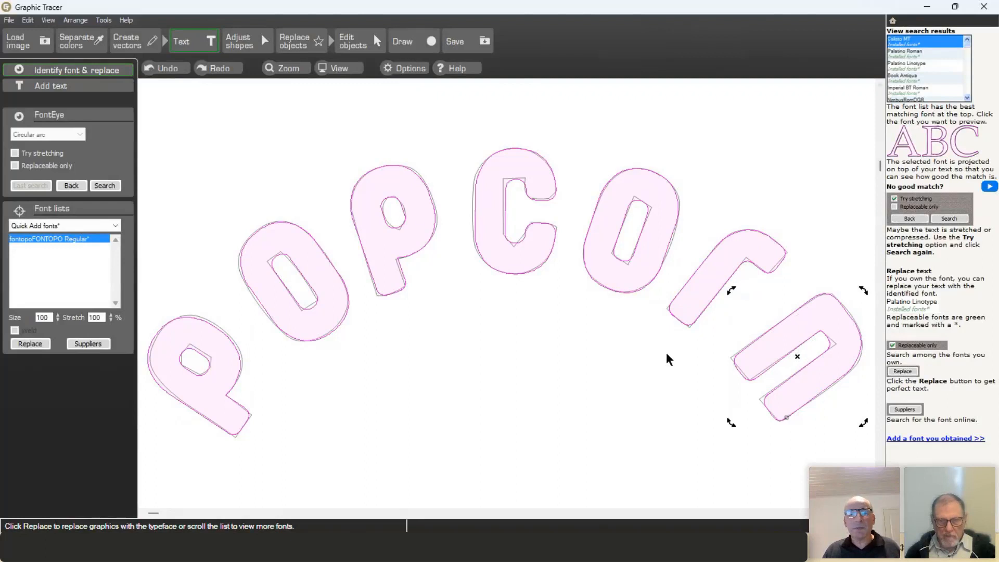
Step: Replace the popcorn letters with fontopo, compare via Undo/Redo, then select the HEAVEN letters
click(30, 344)
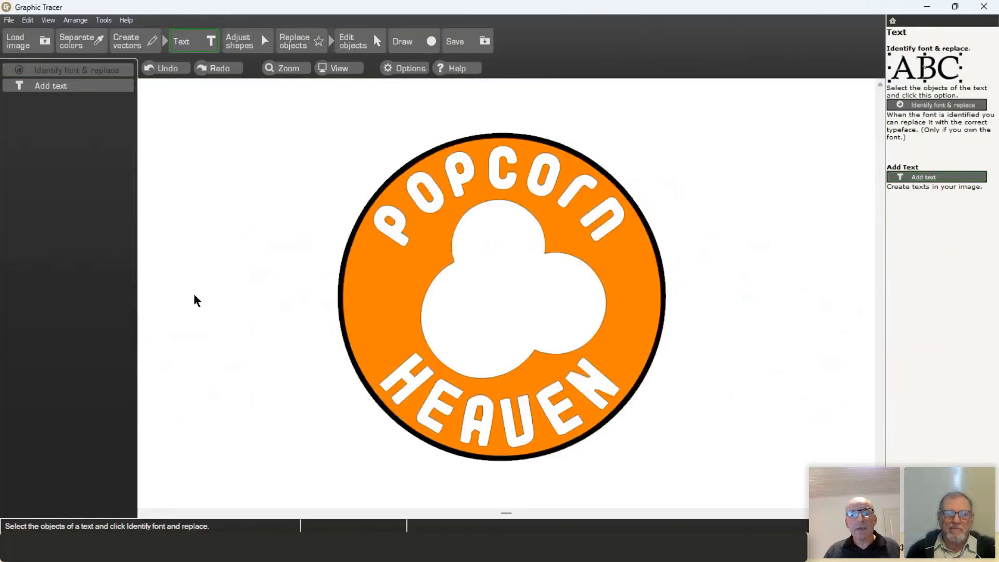
scroll(506, 292, up, 2)
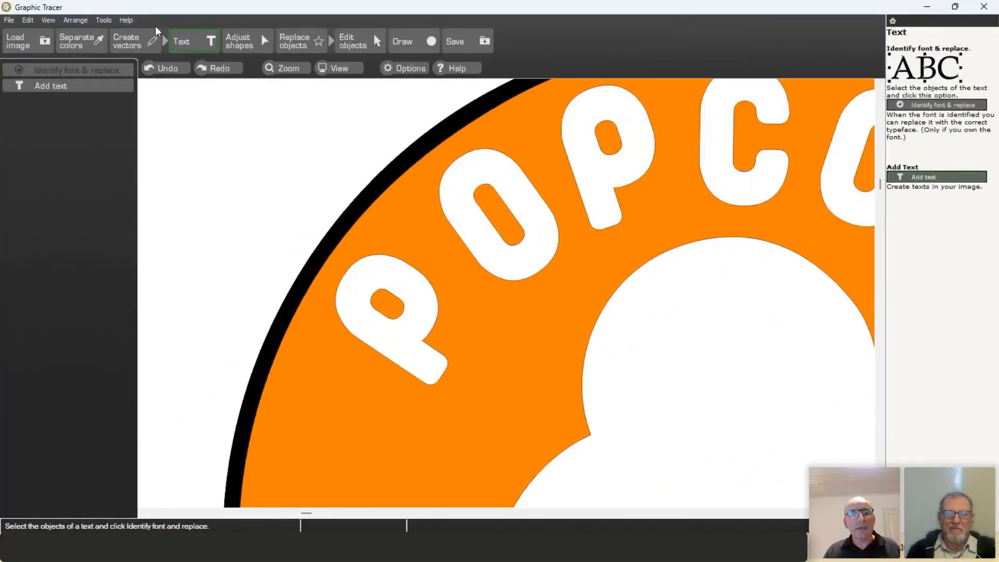
click(163, 68)
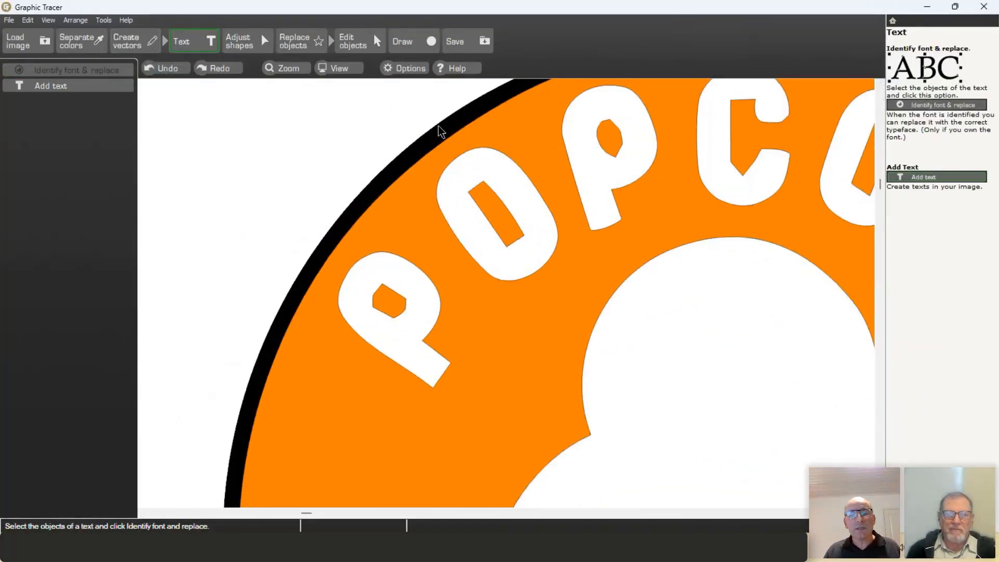
click(218, 69)
scroll(589, 198, down, 4)
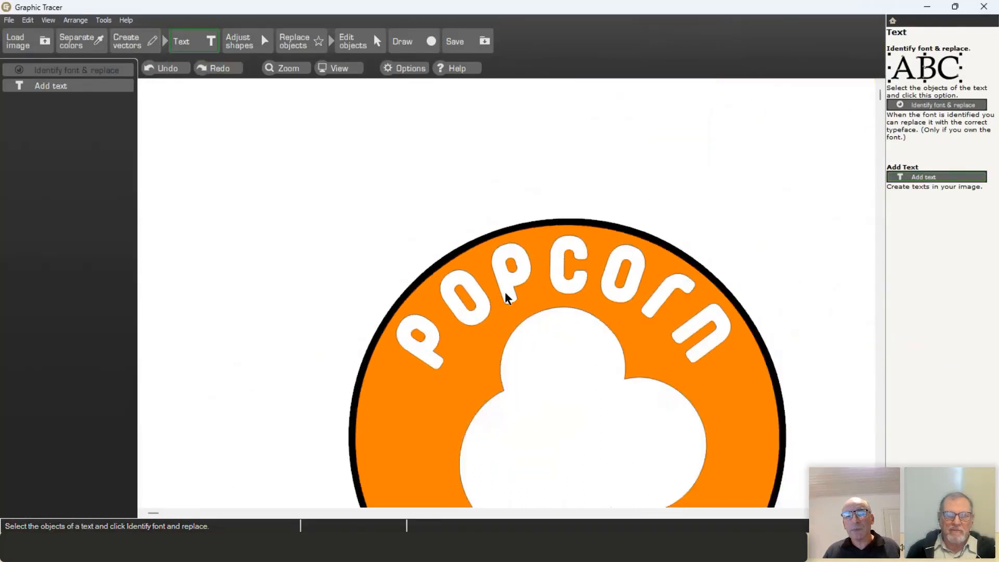
key(F4)
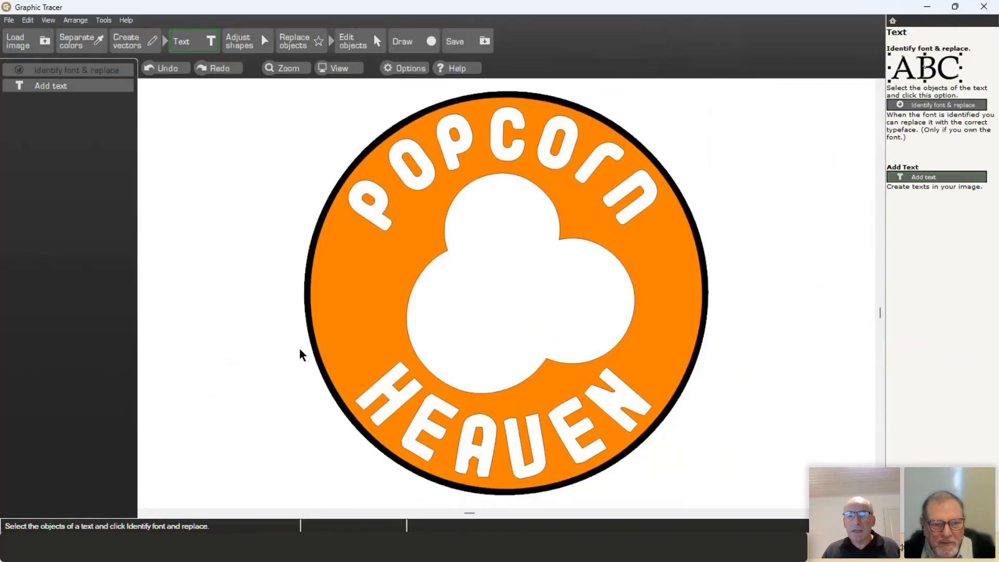
drag(297, 347, 687, 492)
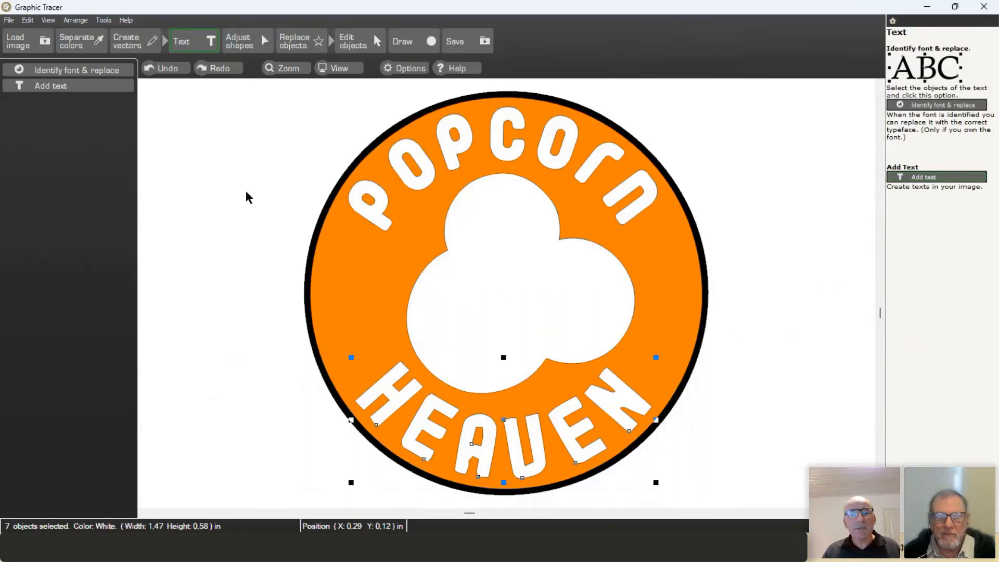
Step: Run font identification on HEAVEN as a circular arc, correcting the misread letter to A
click(95, 70)
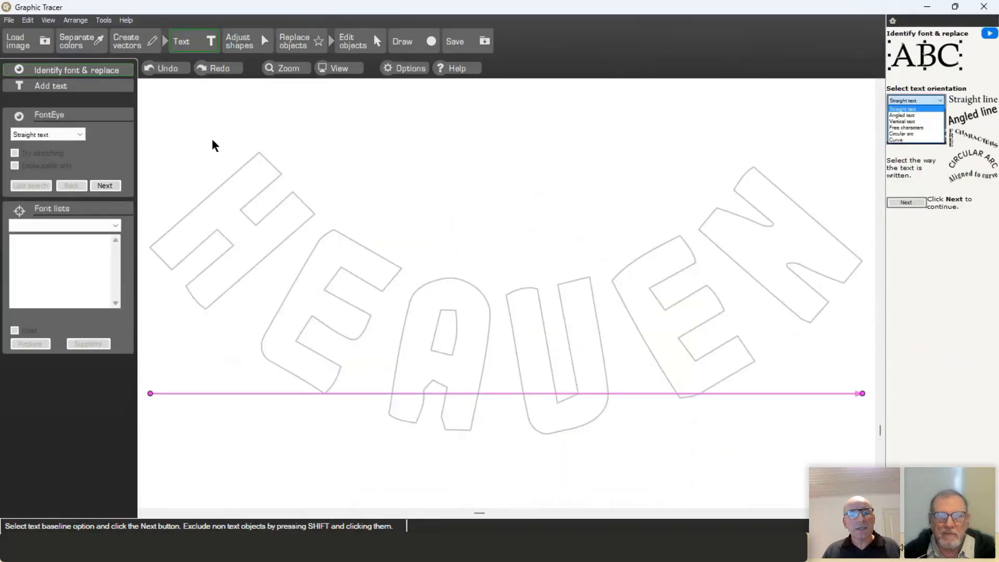
click(52, 134)
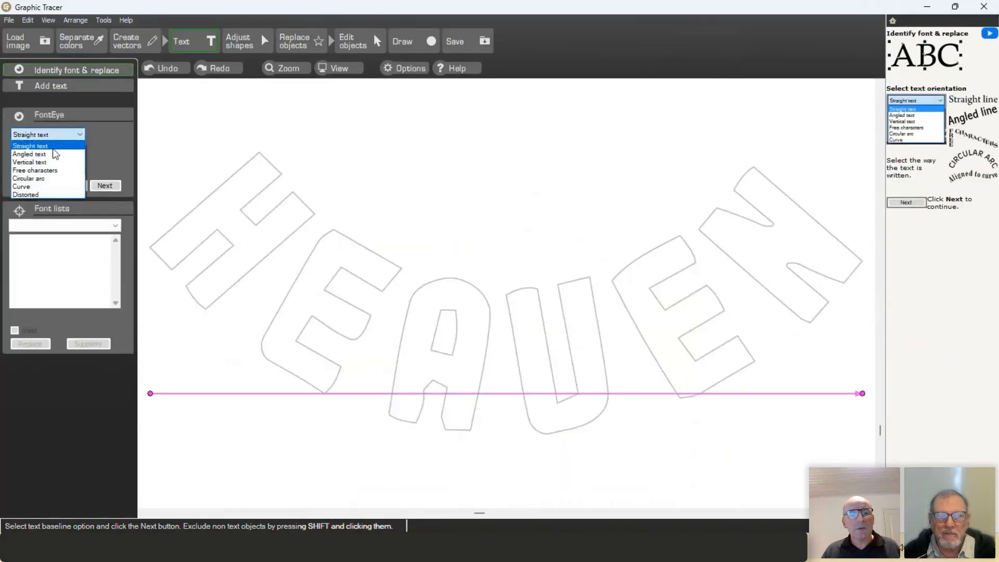
click(33, 179)
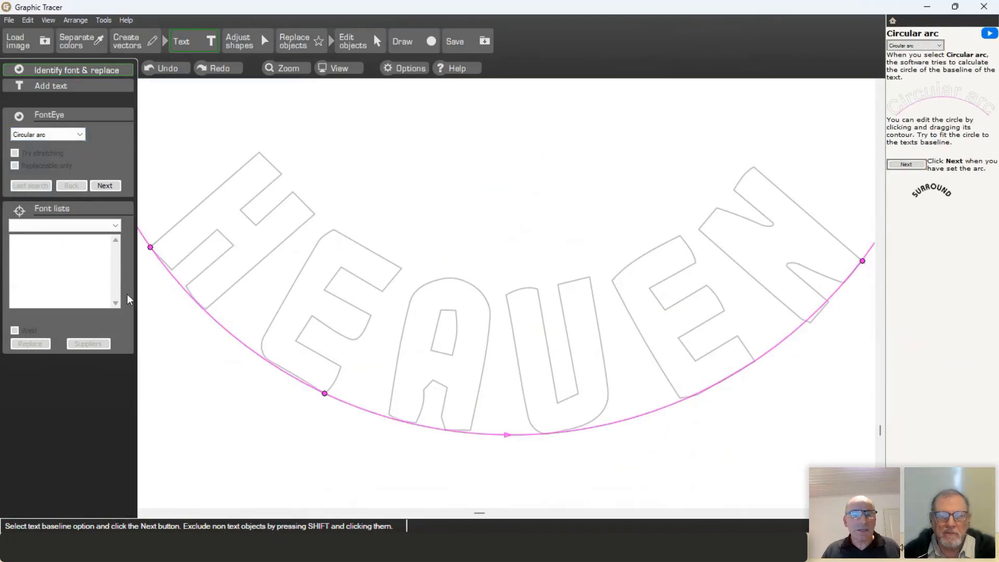
click(111, 186)
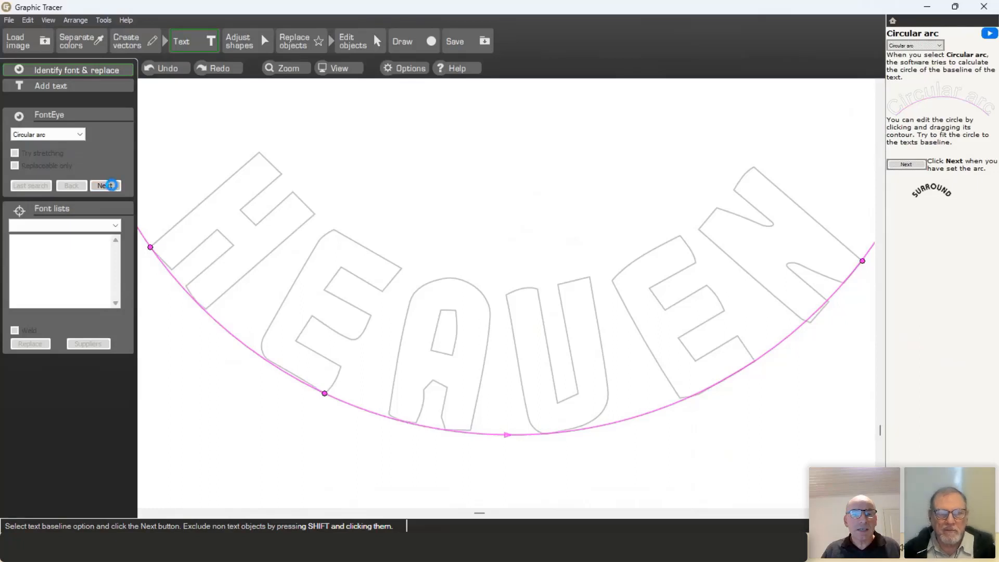
double_click(471, 373)
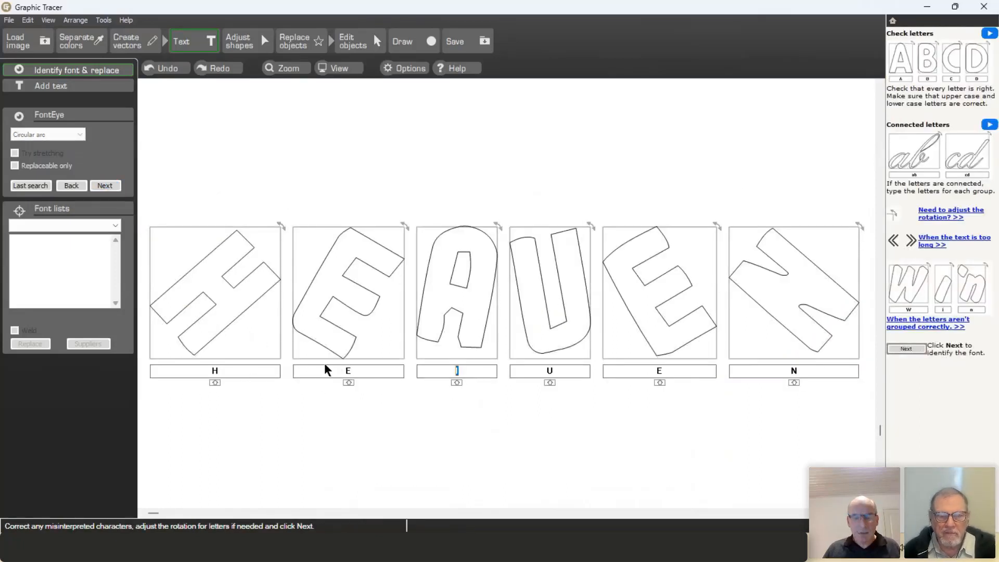
text(A)
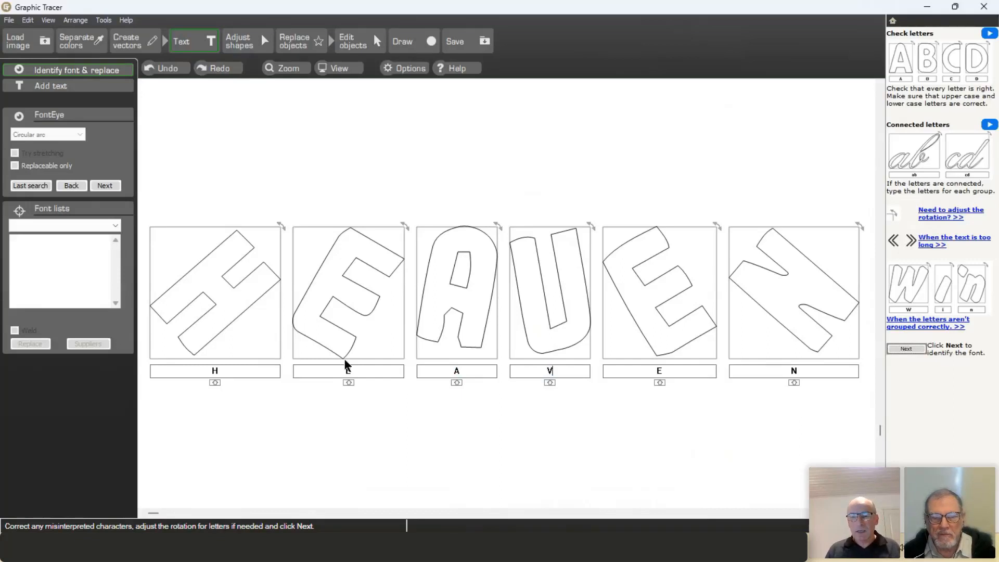
click(105, 186)
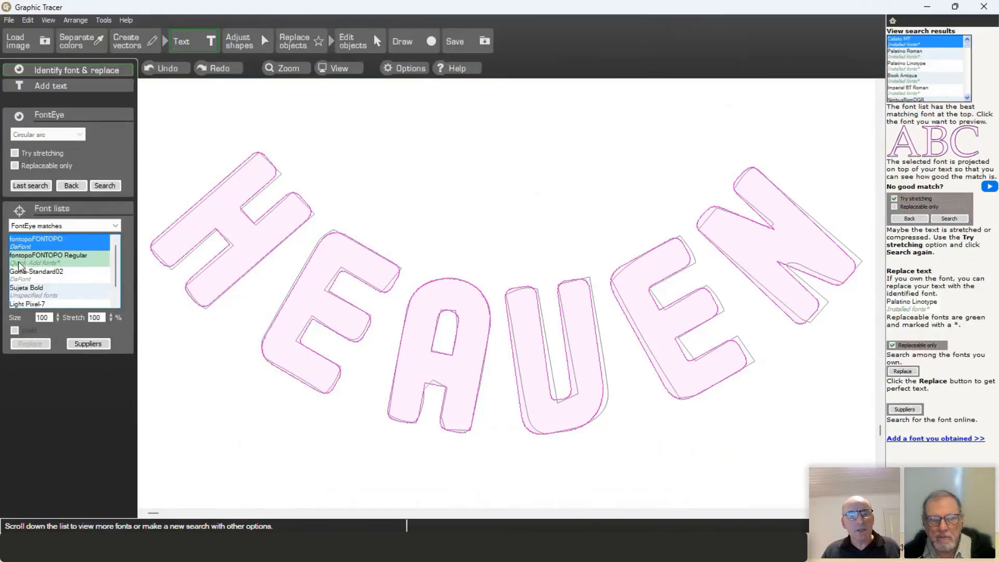
Step: Pick fontopoFONTOPO Regular, nudge the N slightly right, and replace the traced HEAVEN letters
click(48, 263)
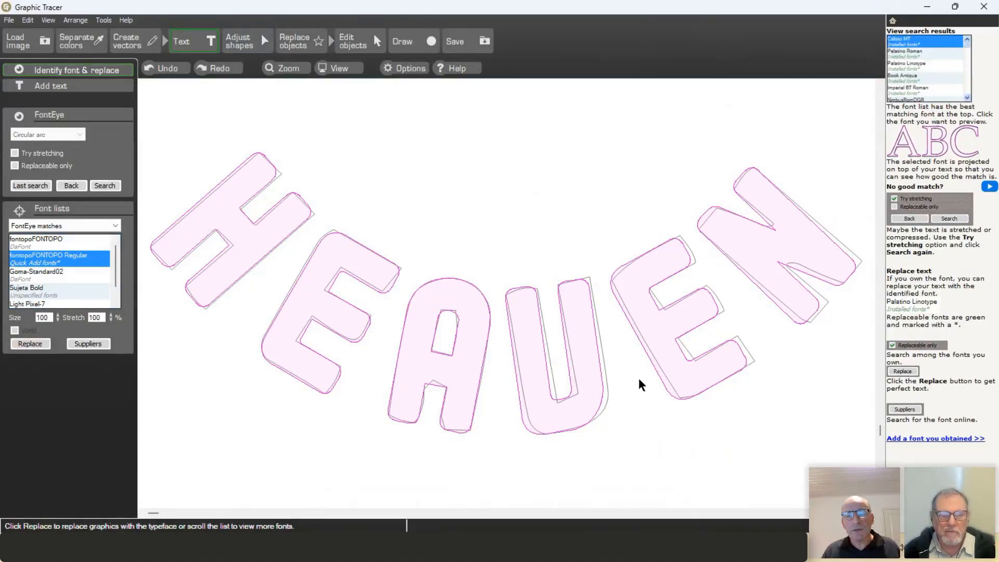
click(686, 361)
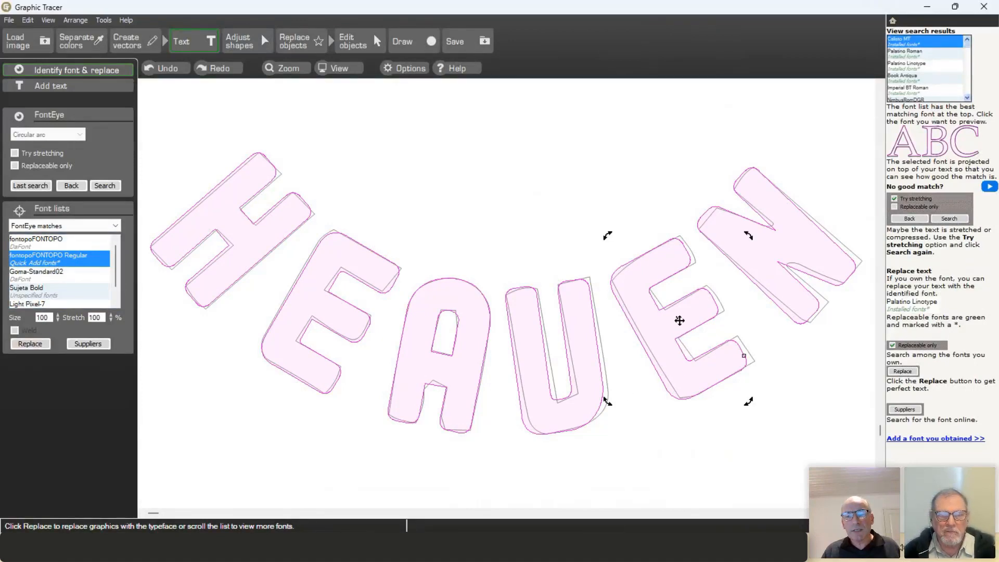
click(680, 319)
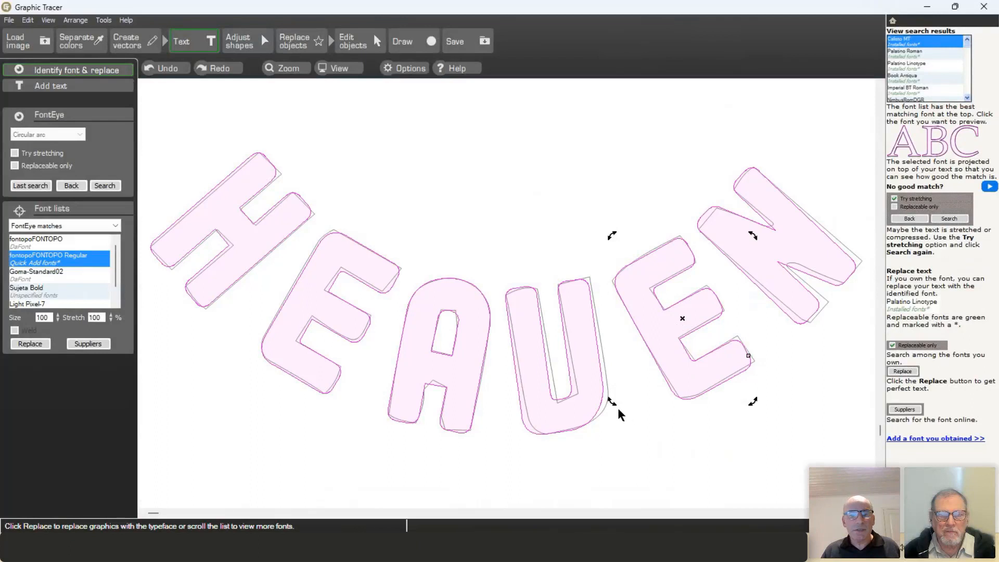
click(779, 285)
drag(777, 248, 782, 248)
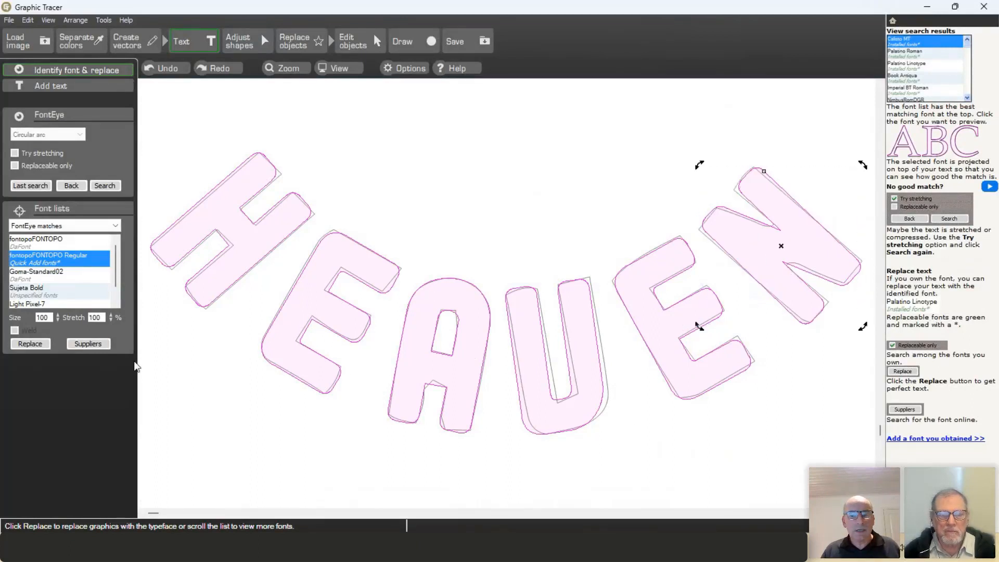
click(29, 344)
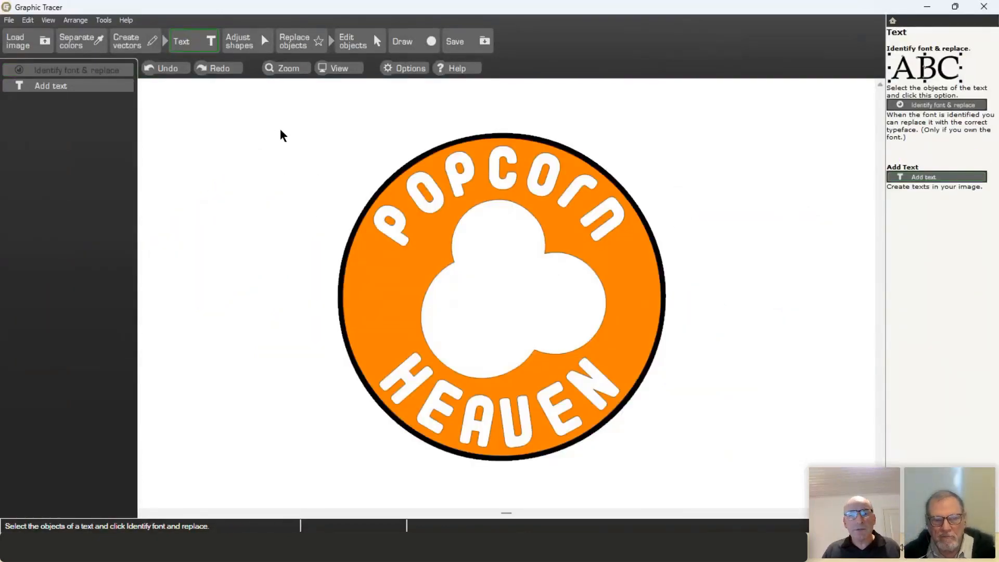
Step: Select the popcorn outline's top-lobe nodes and convert them into a clean arc
click(250, 46)
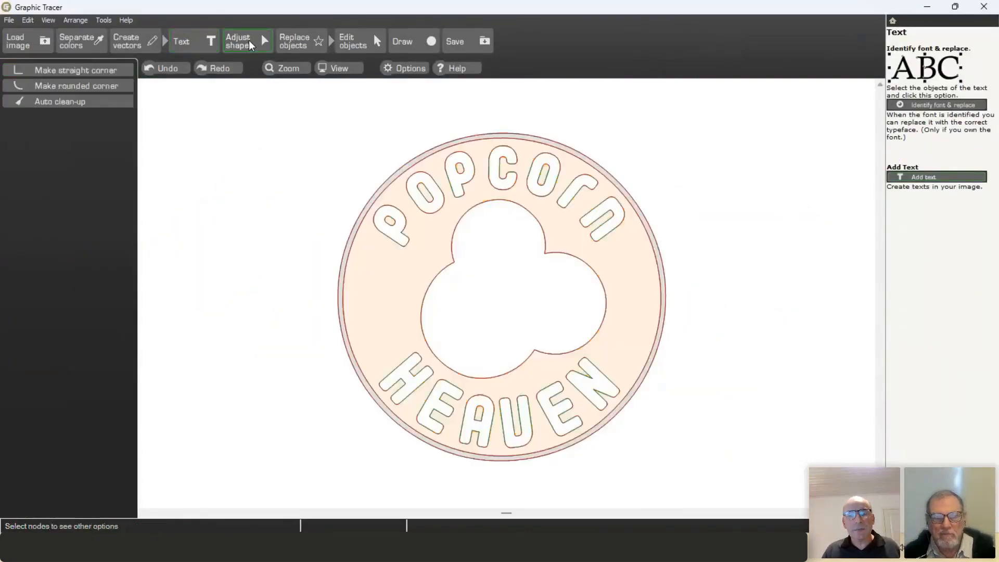
click(451, 267)
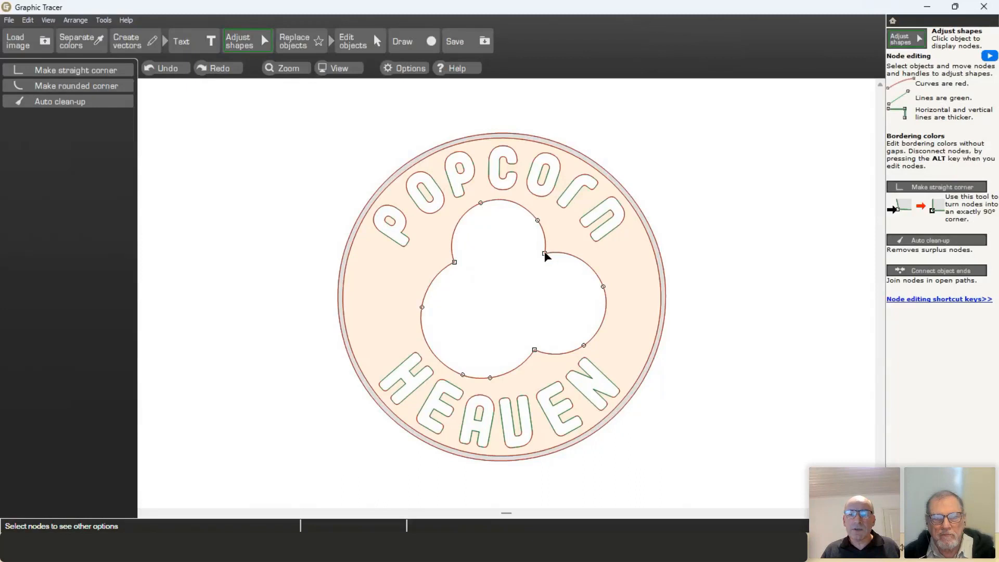
click(455, 263)
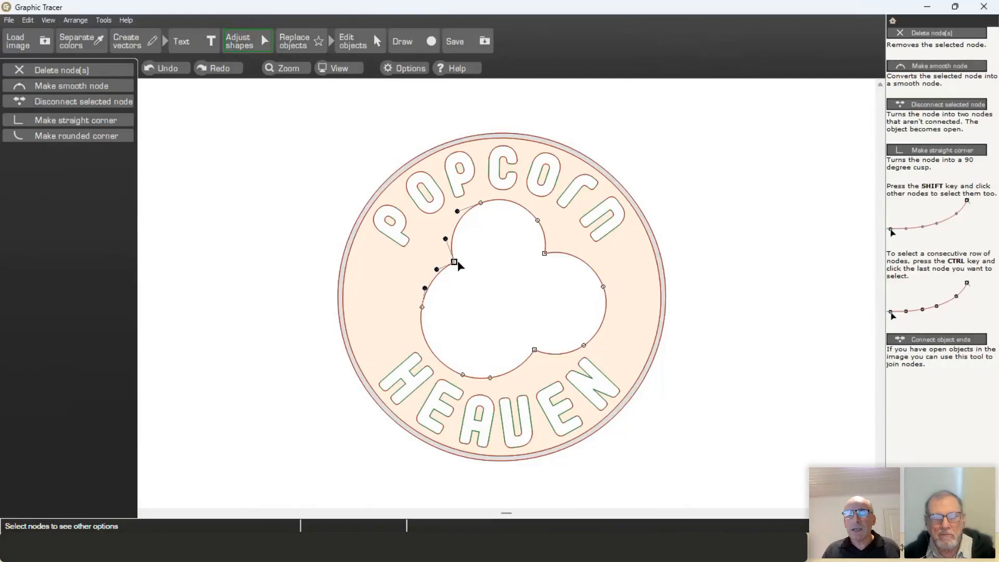
ctrl+click(545, 254)
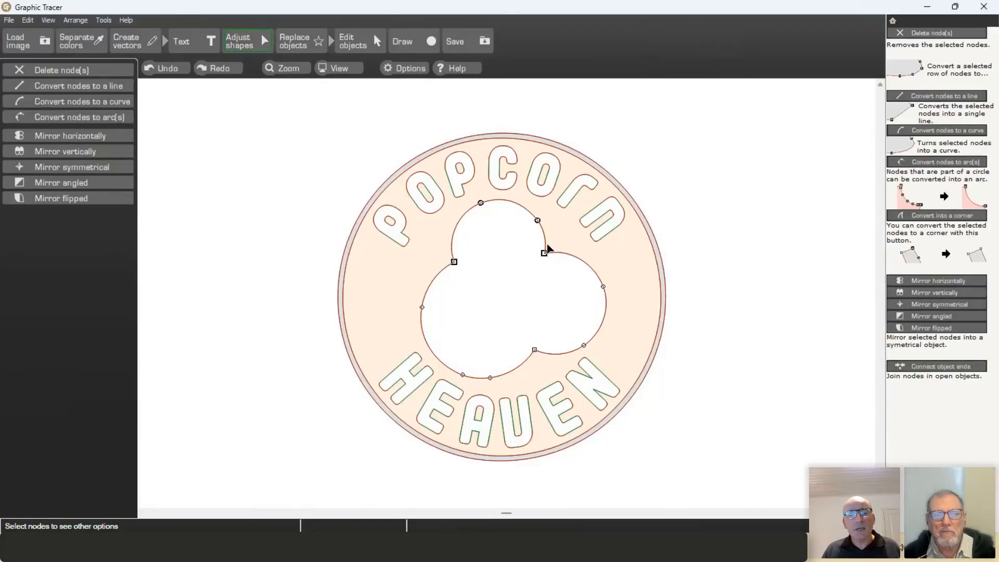
click(103, 117)
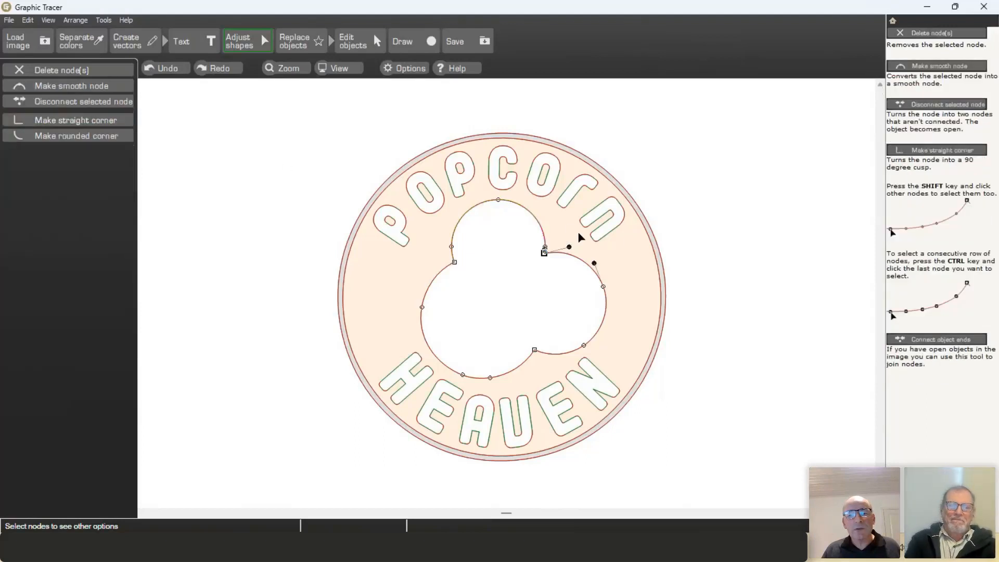
Step: Convert the right and lower-left lobes' node rows into smooth arcs
click(564, 227)
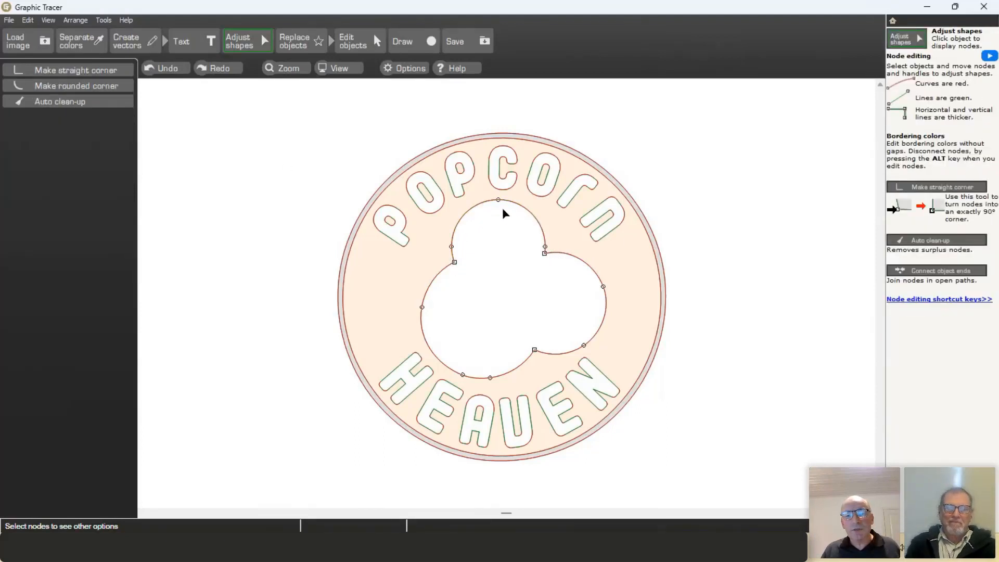
click(544, 254)
ctrl+click(534, 350)
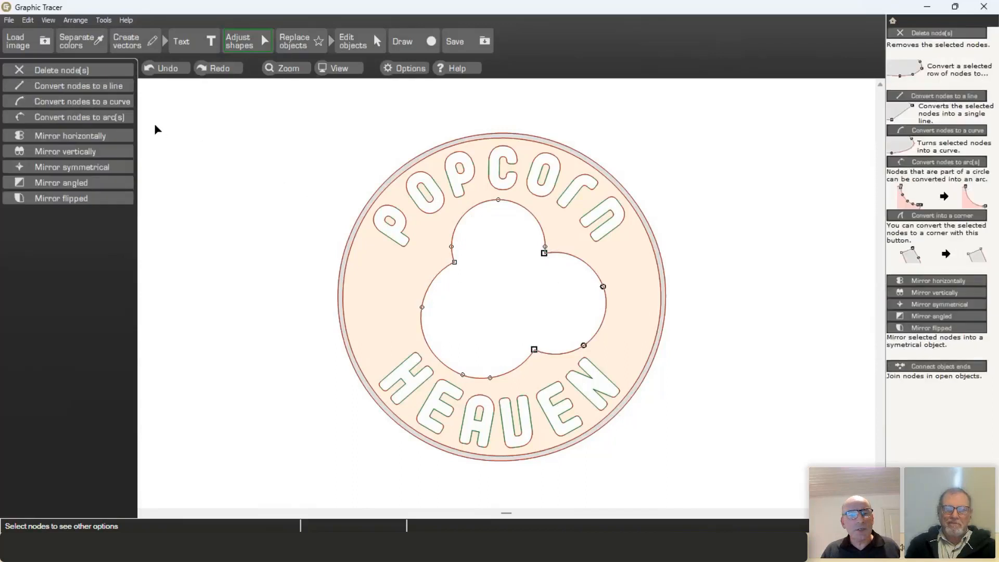
click(119, 117)
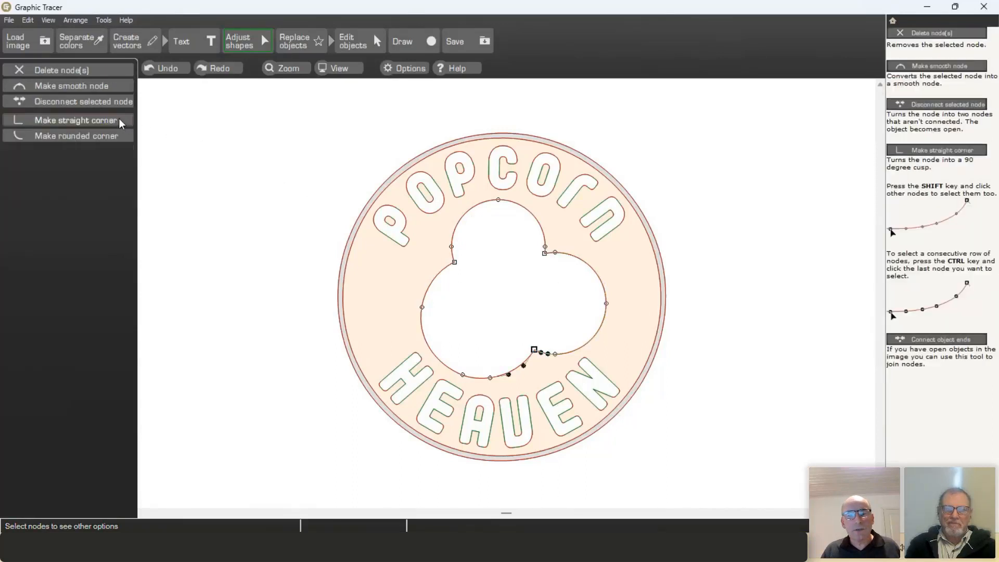
ctrl+click(455, 262)
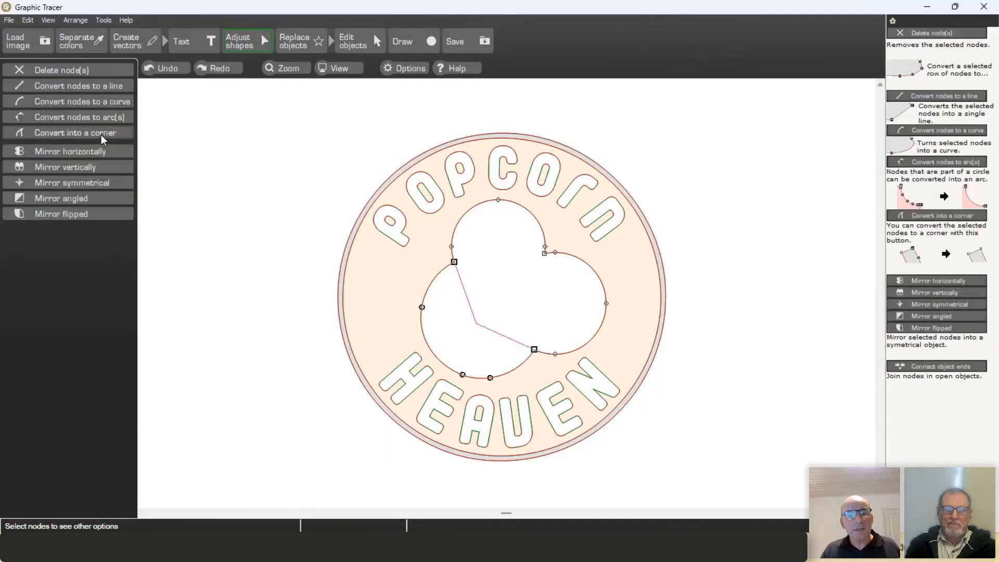
click(103, 117)
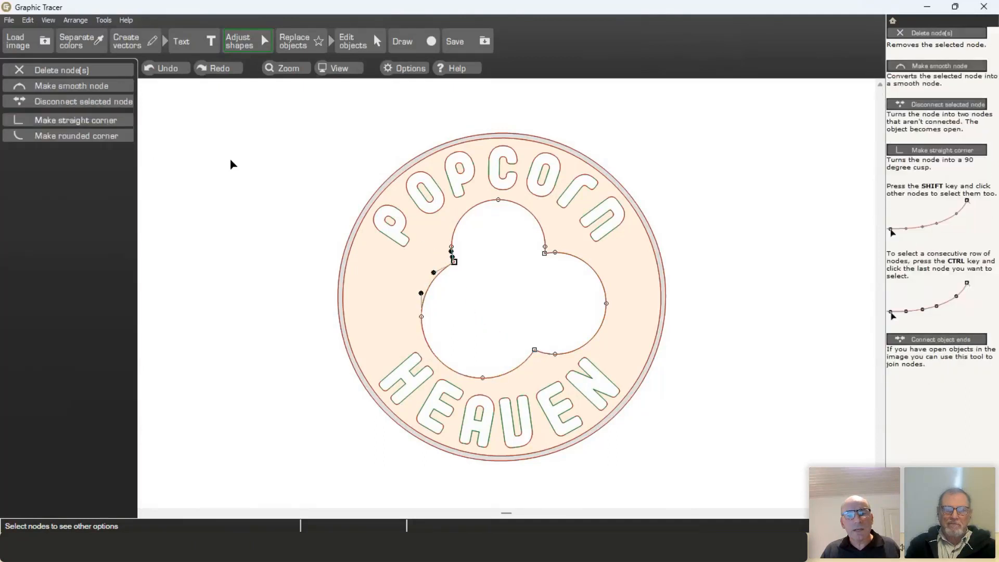
click(279, 189)
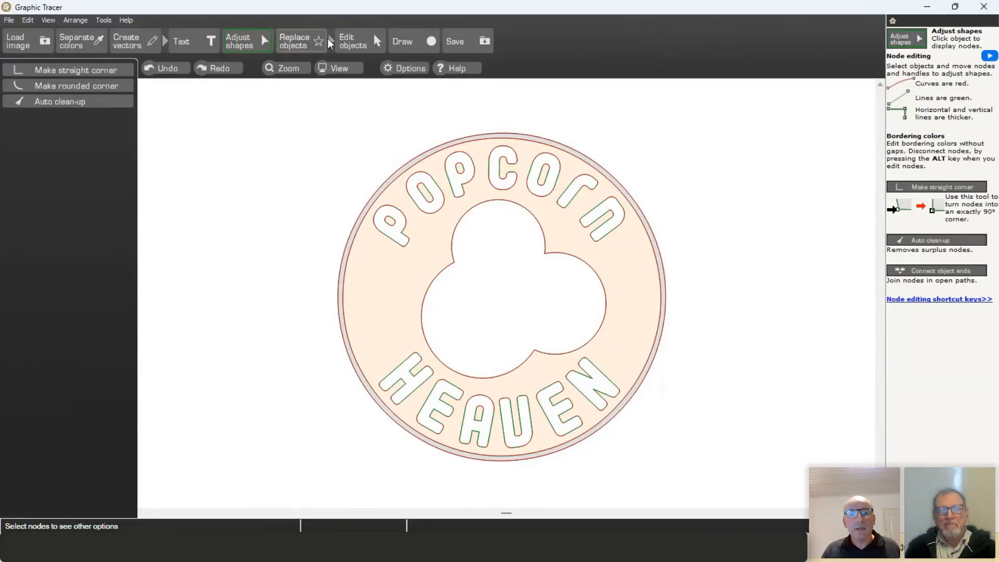
Step: Select the badge's outer ring outlines and convert the ring into a perfect circle
click(302, 42)
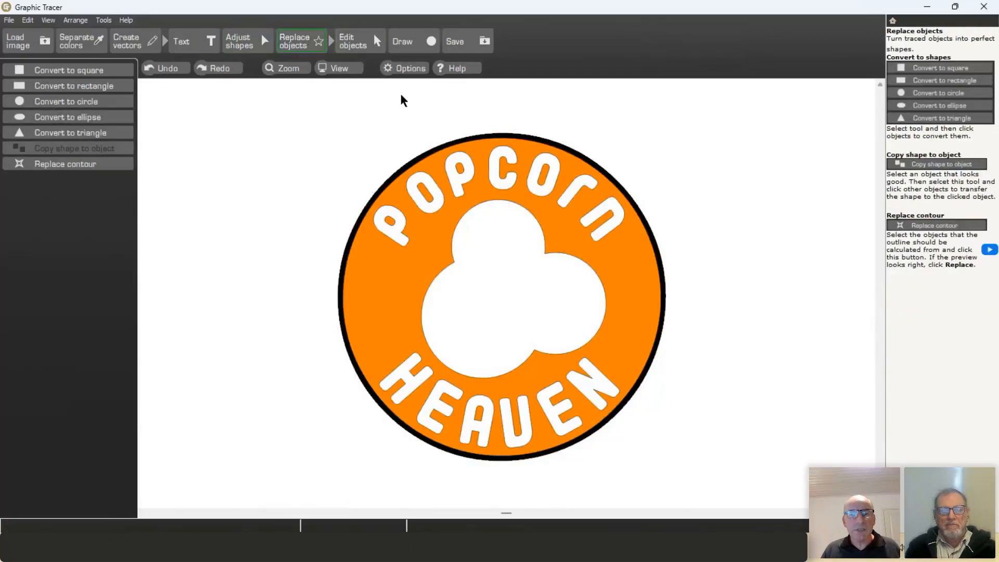
click(239, 41)
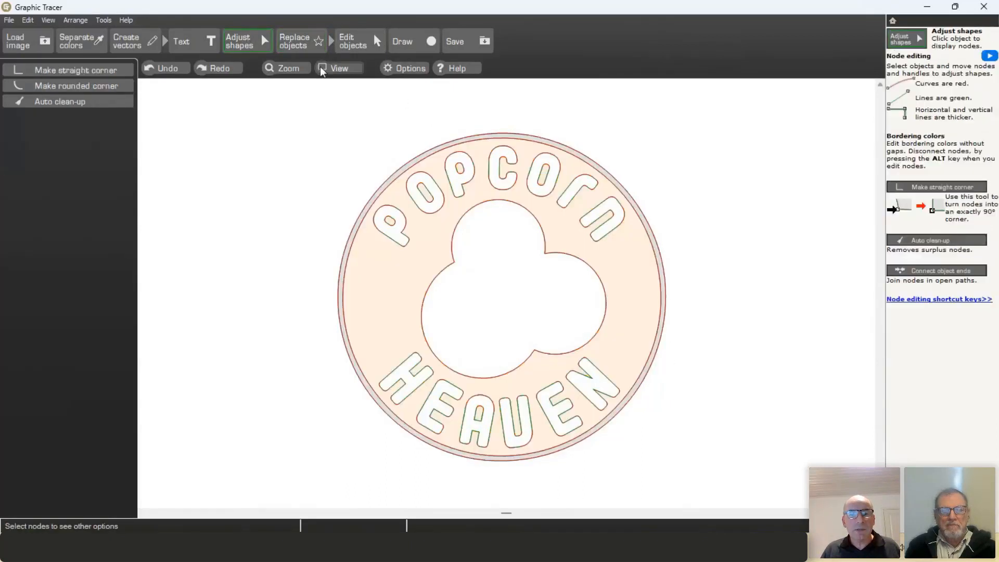
click(477, 139)
click(555, 453)
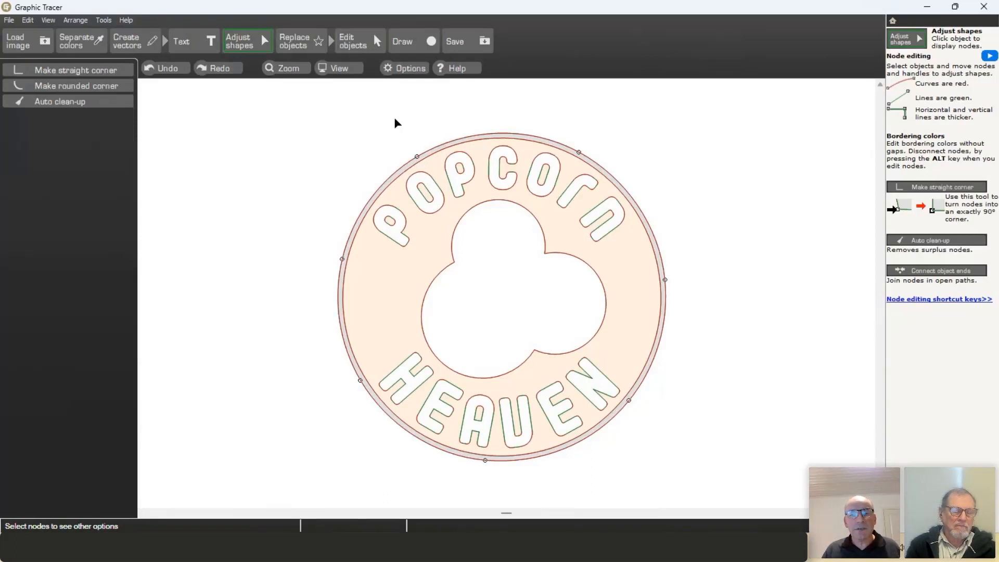
click(305, 42)
click(69, 102)
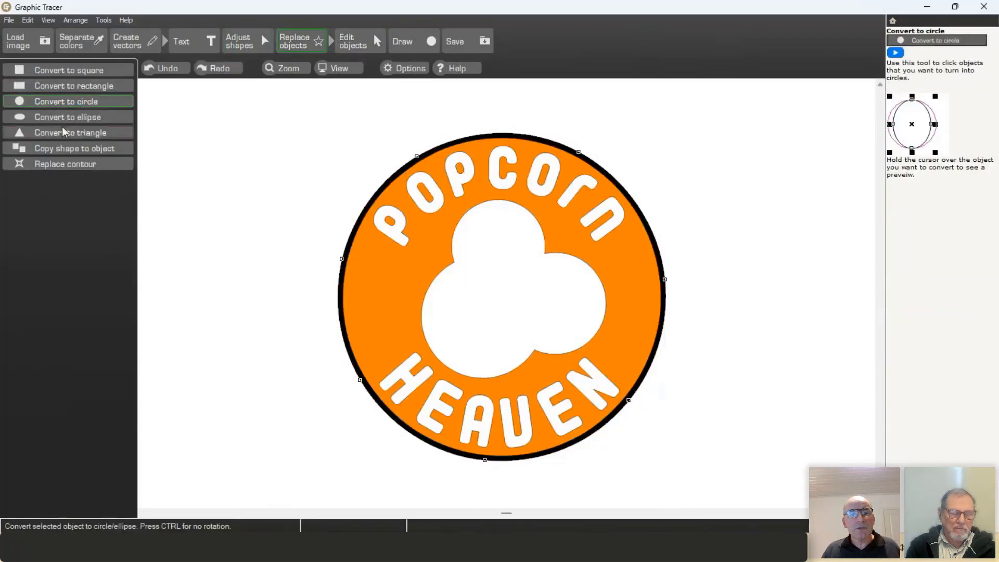
click(333, 285)
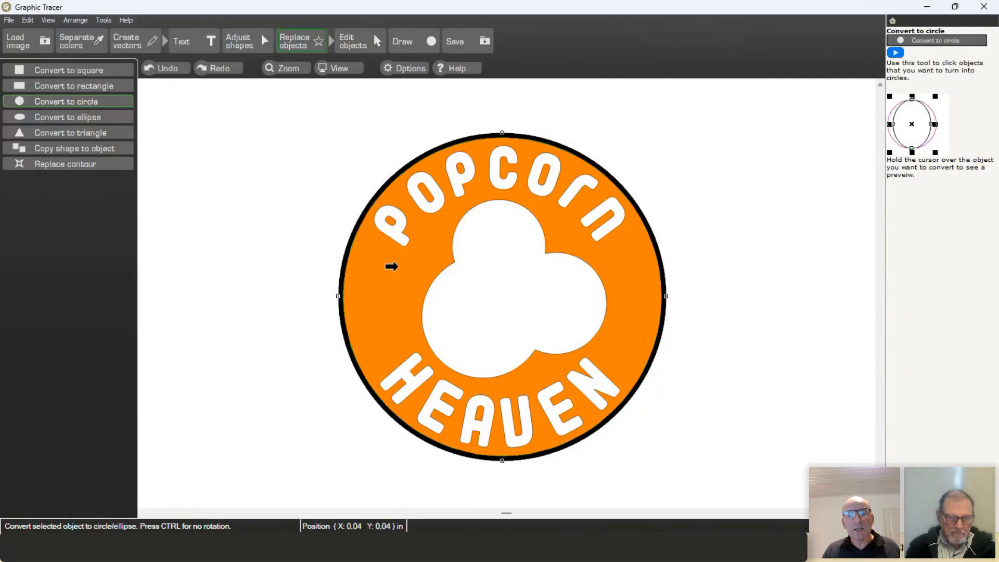
click(109, 100)
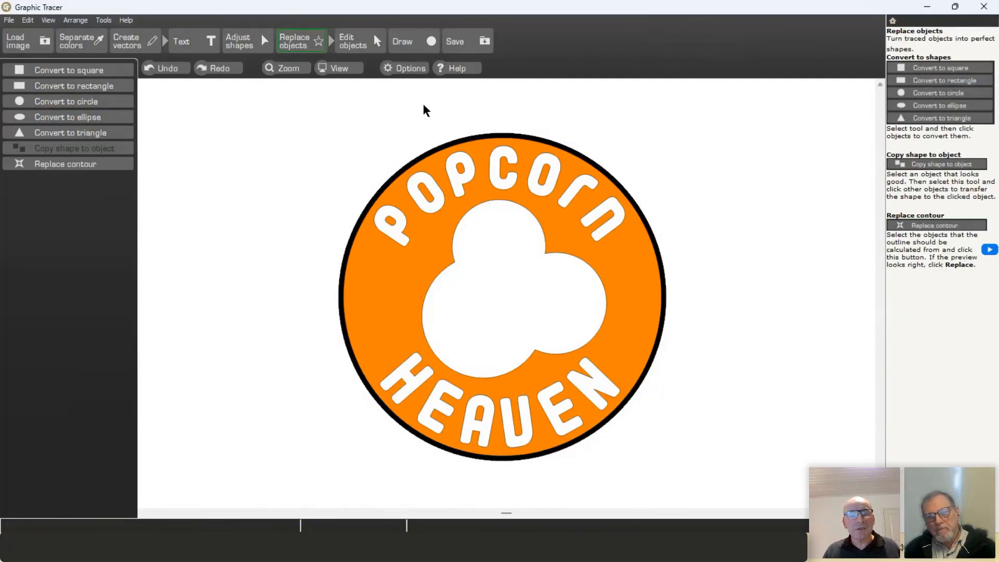
Step: In the save options, set CorelDRAW 2022 as the ClikLink transfer destination
click(467, 46)
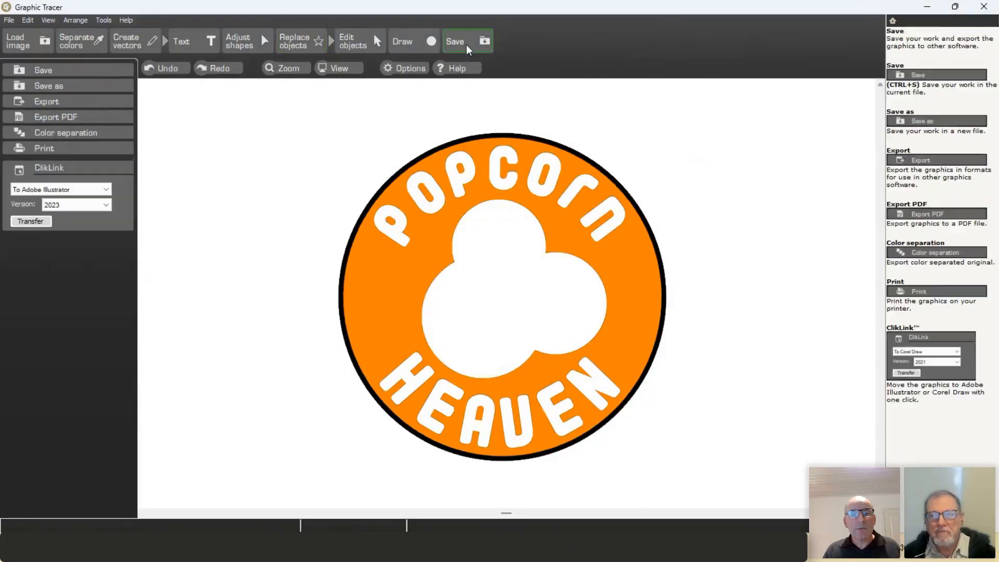
click(71, 187)
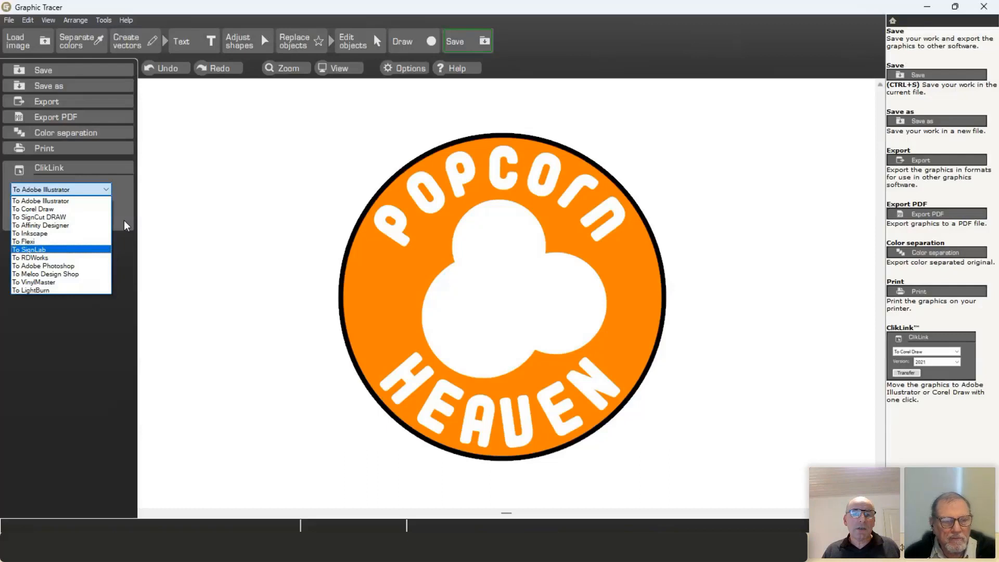
click(81, 217)
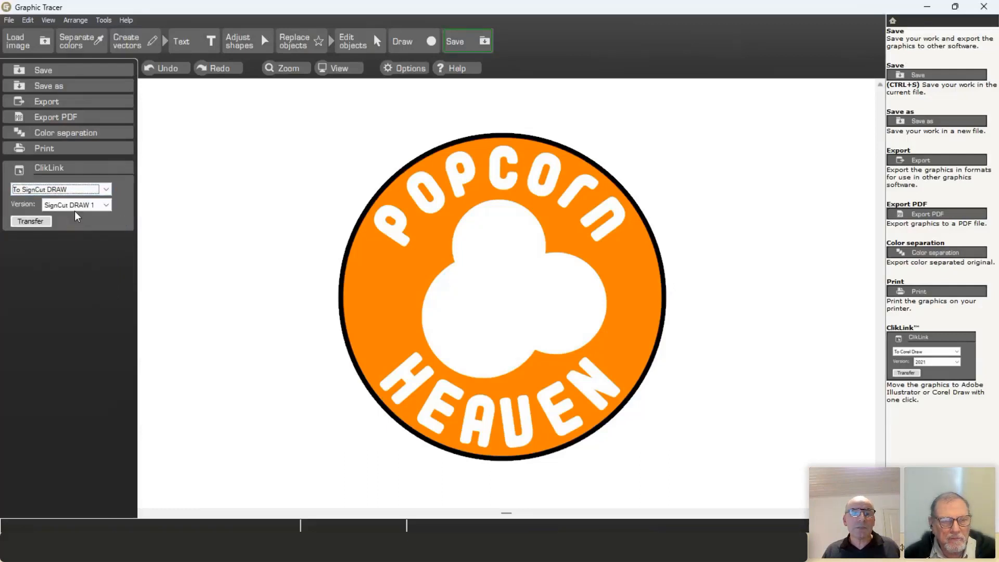
click(82, 191)
click(61, 208)
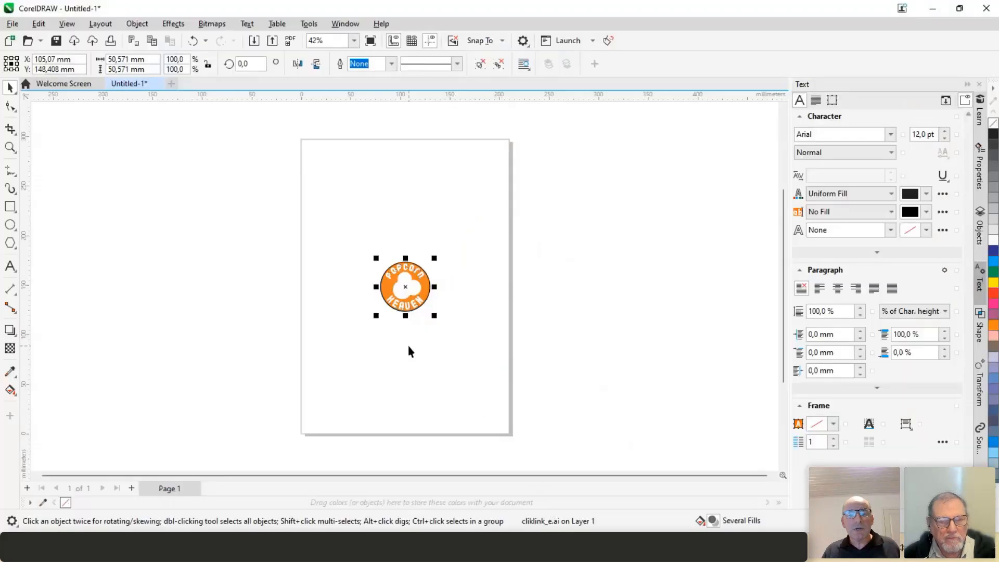
Step: Deselect and zoom in on the transferred logo in CorelDRAW, then minimise CorelDRAW
click(409, 326)
scroll(405, 298, up, 5)
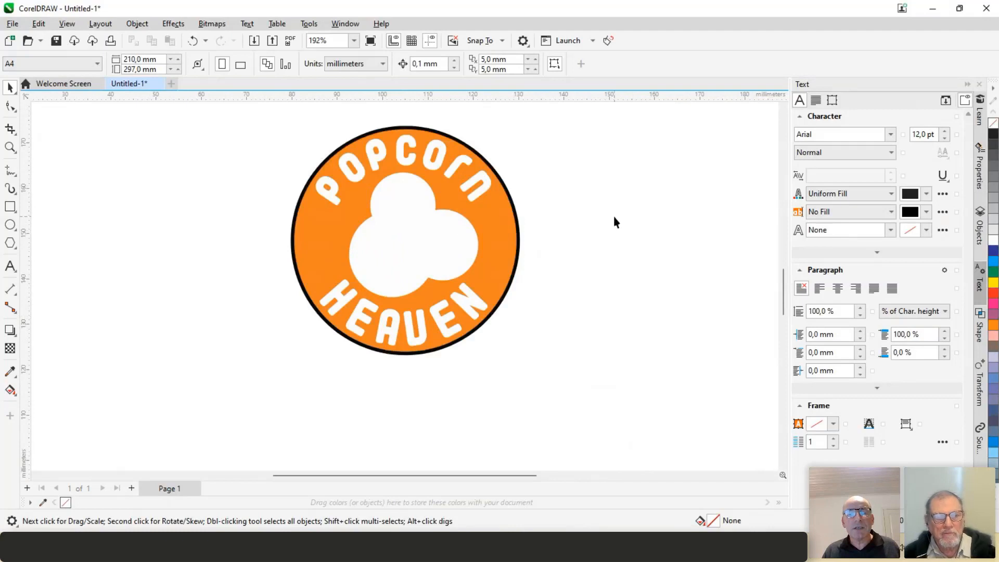
click(932, 9)
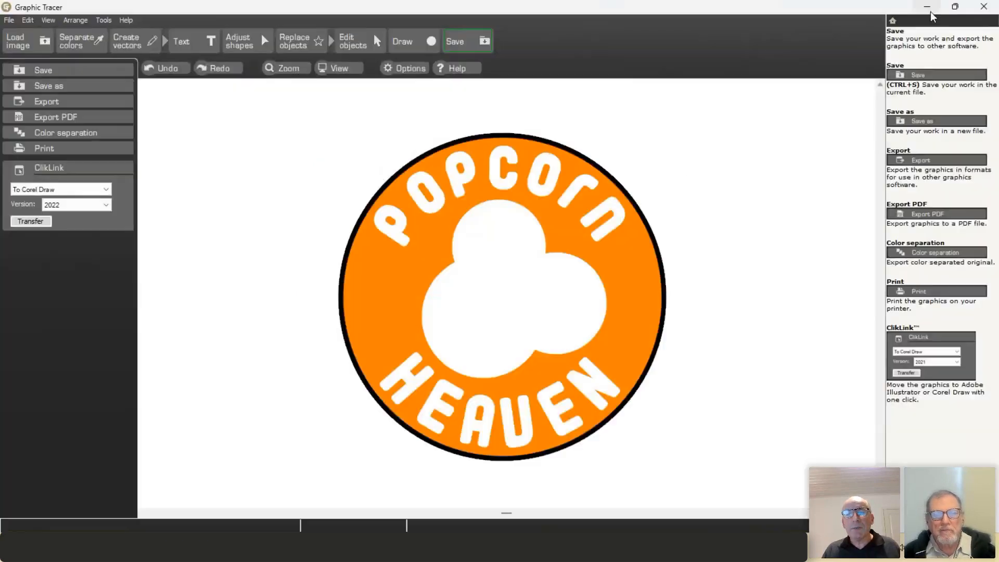
click(52, 191)
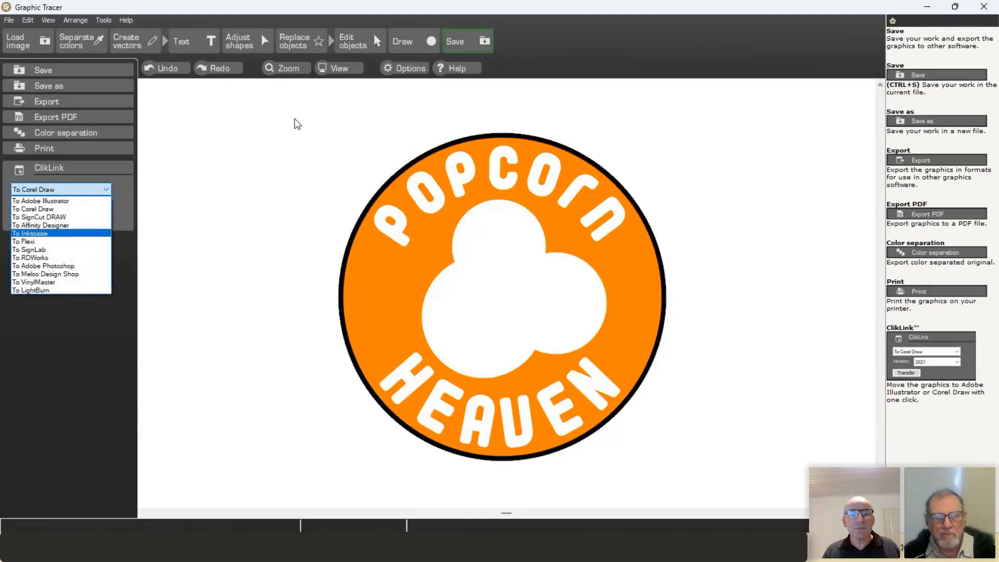
click(288, 137)
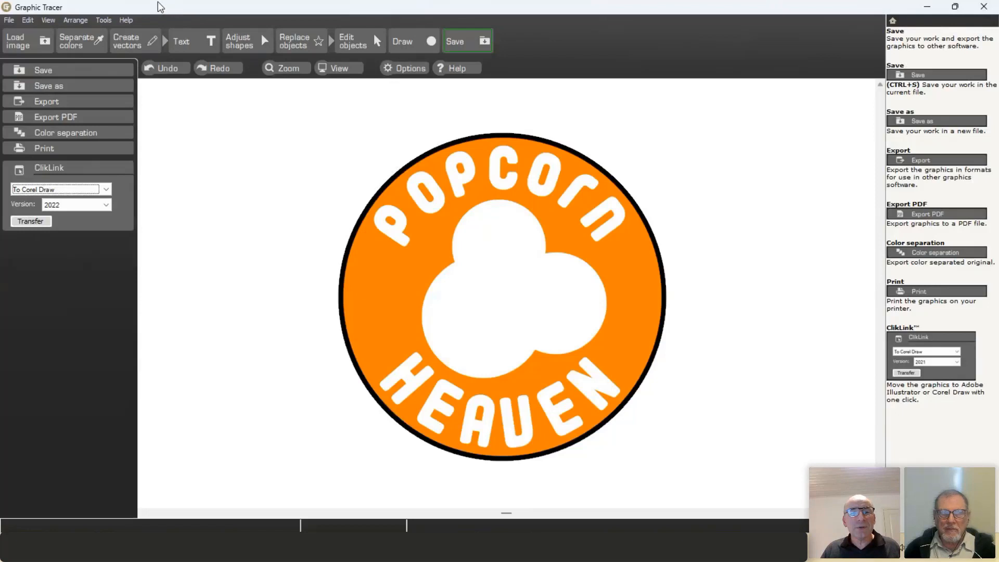
Step: Start a font collection from a folder and relabel it from MyFonts to 'Handtooled fonts'
click(107, 21)
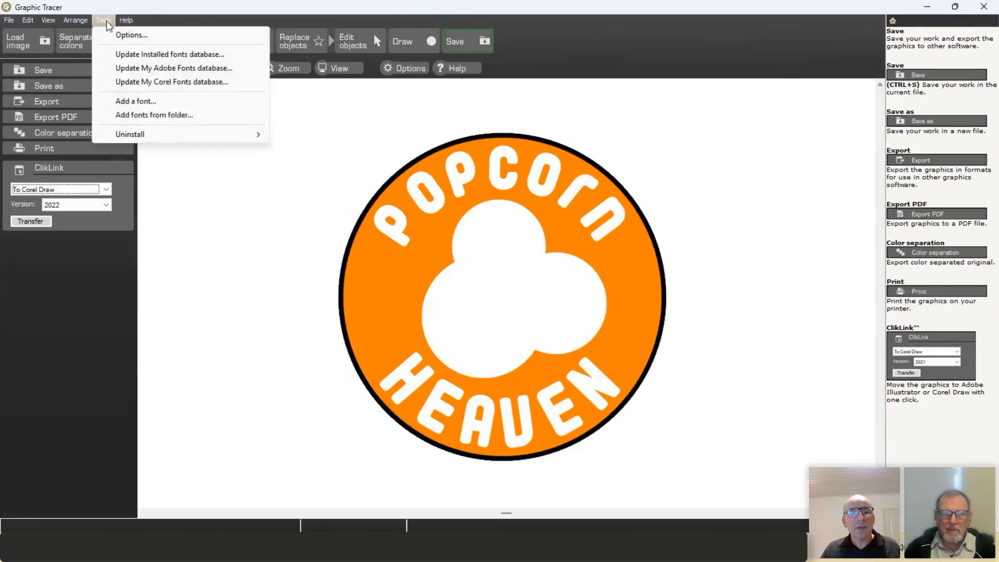
click(136, 115)
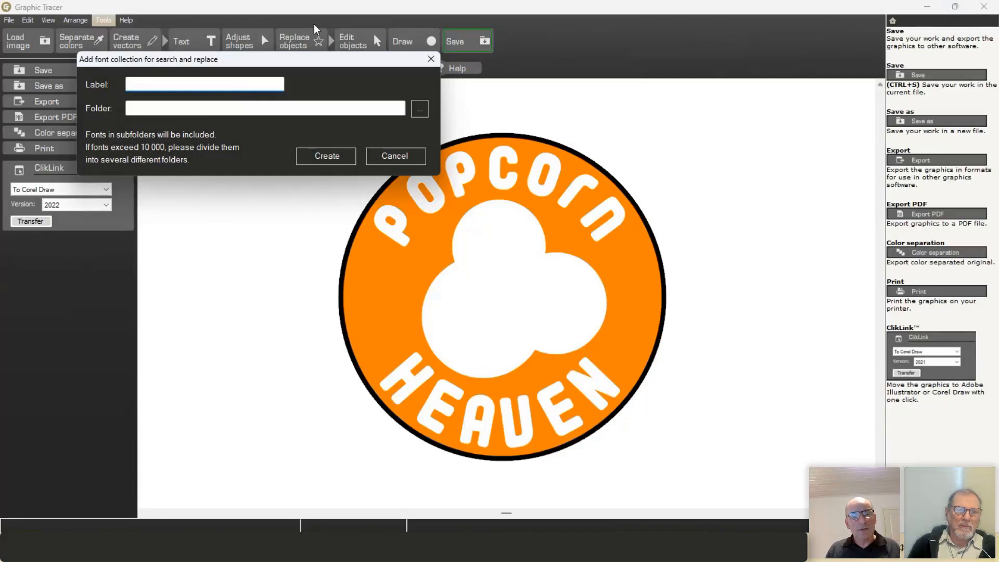
text(M)
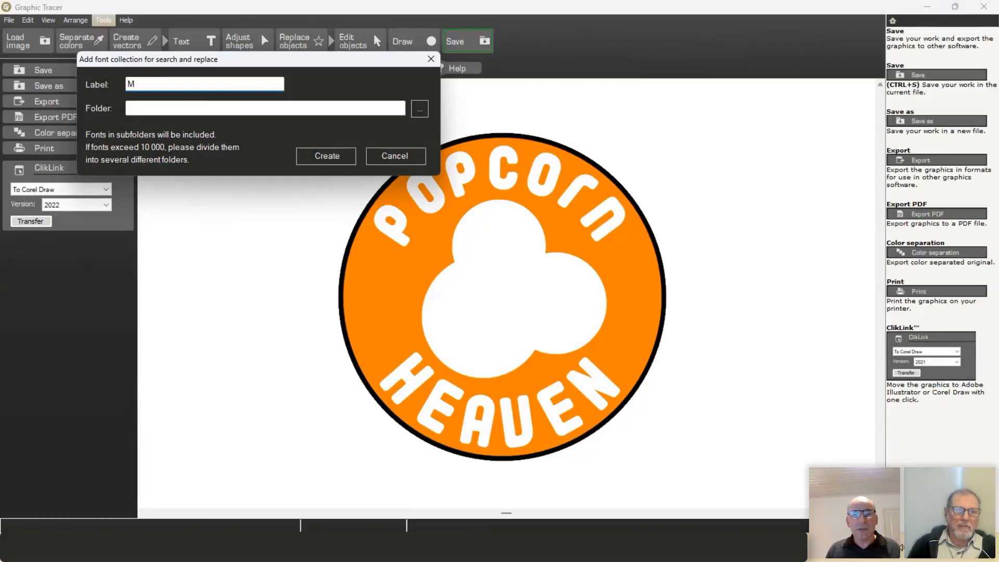
text(y)
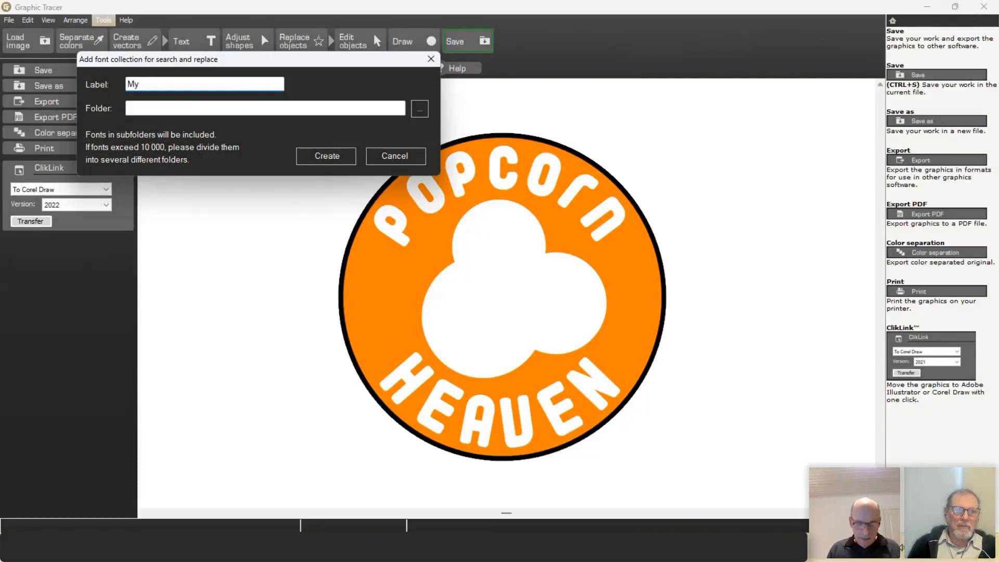
text(Fonts)
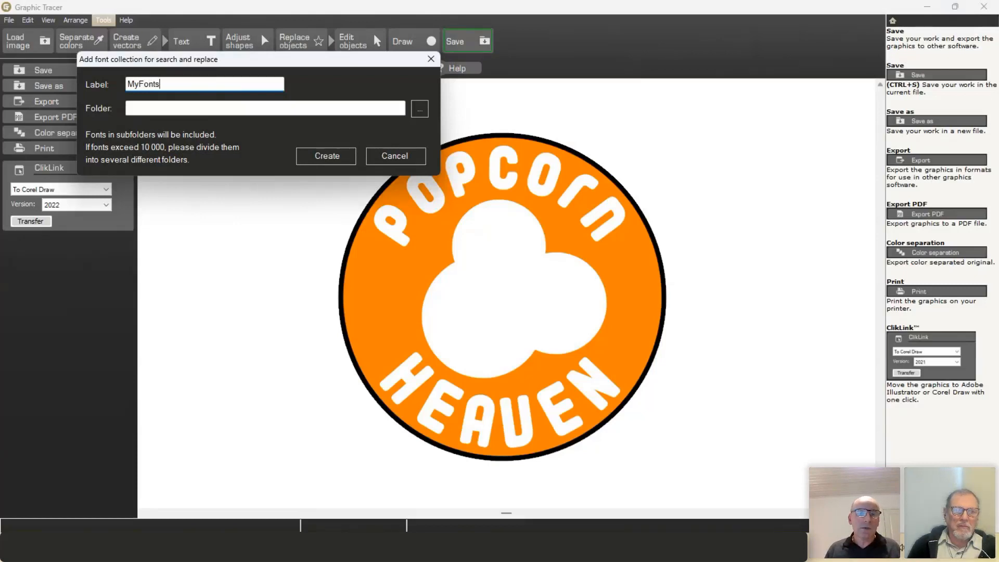
key(BackSpace)
key(BackSpace)
key(BackSpace)
key(BackSpace)
key(BackSpace)
key(BackSpace)
key(BackSpace)
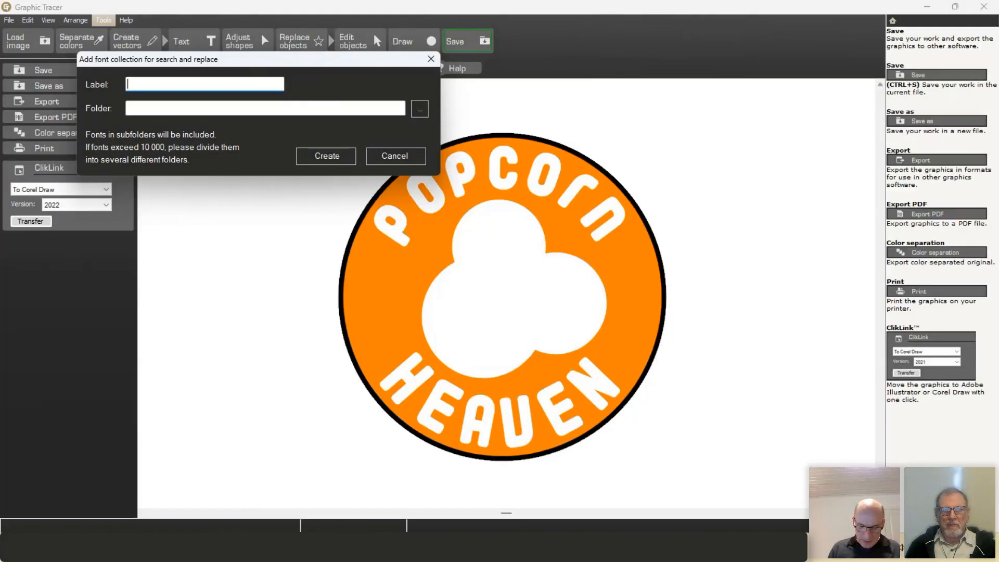
text(Hand)
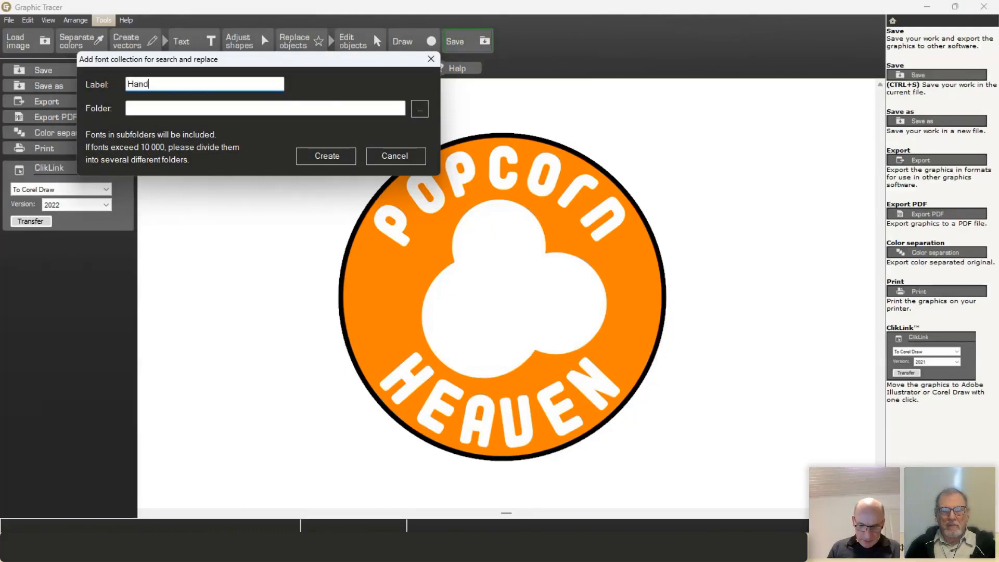
text(tooled )
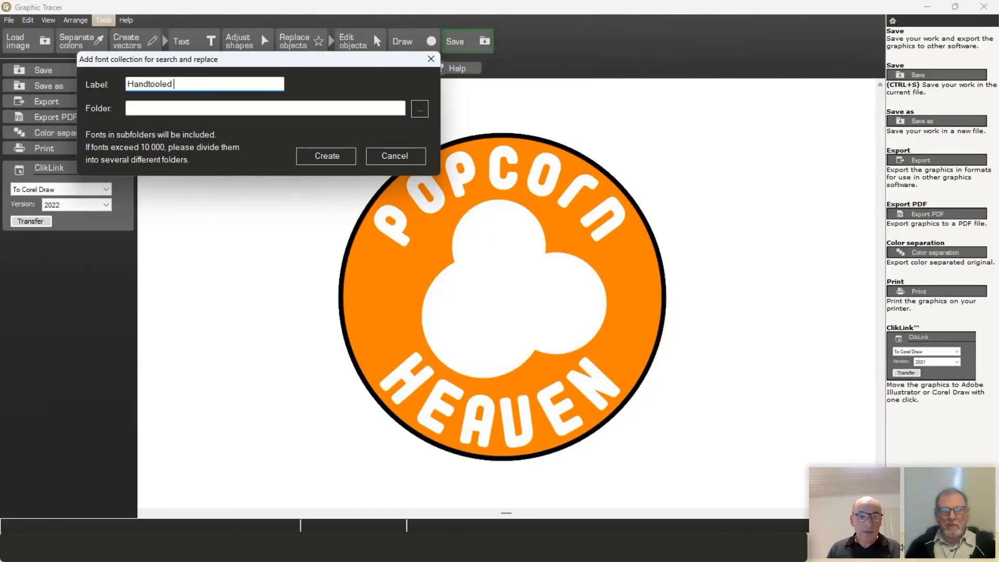
text(fonts)
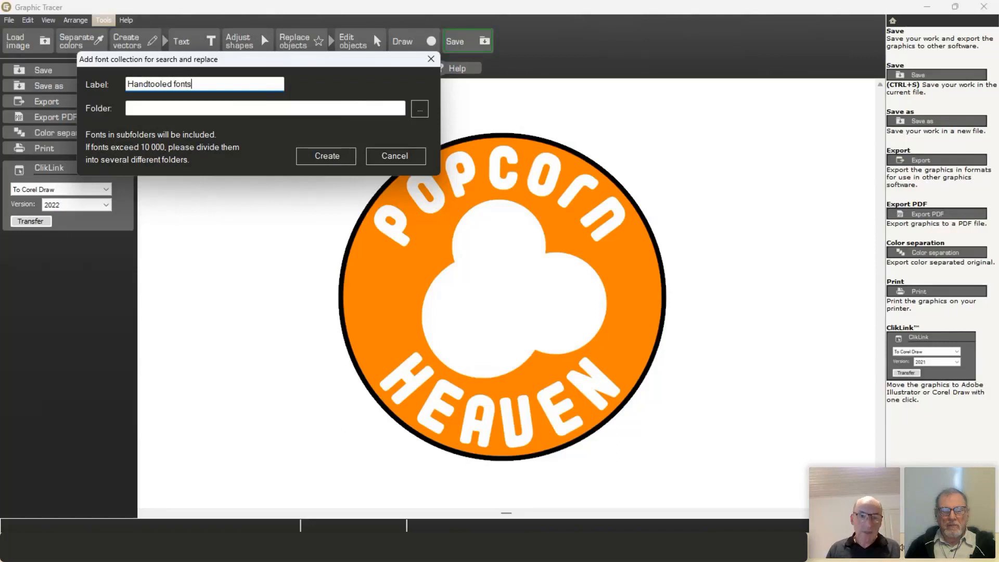
Step: Point the collection at Downloads > Downloaded fonts > Hand-Lettered-Font-Bundle and create it
click(419, 110)
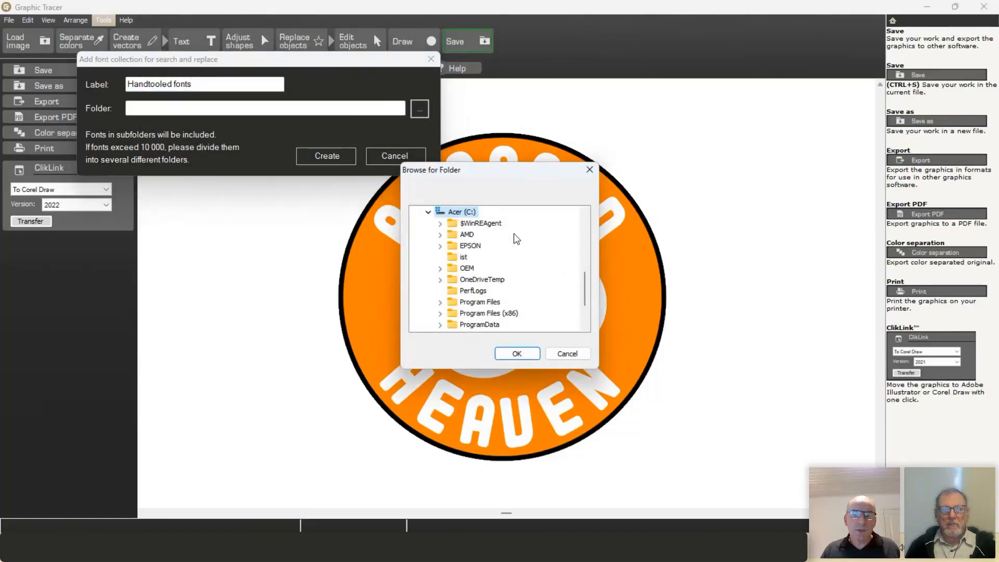
scroll(516, 245, down, 1)
scroll(515, 245, down, 1)
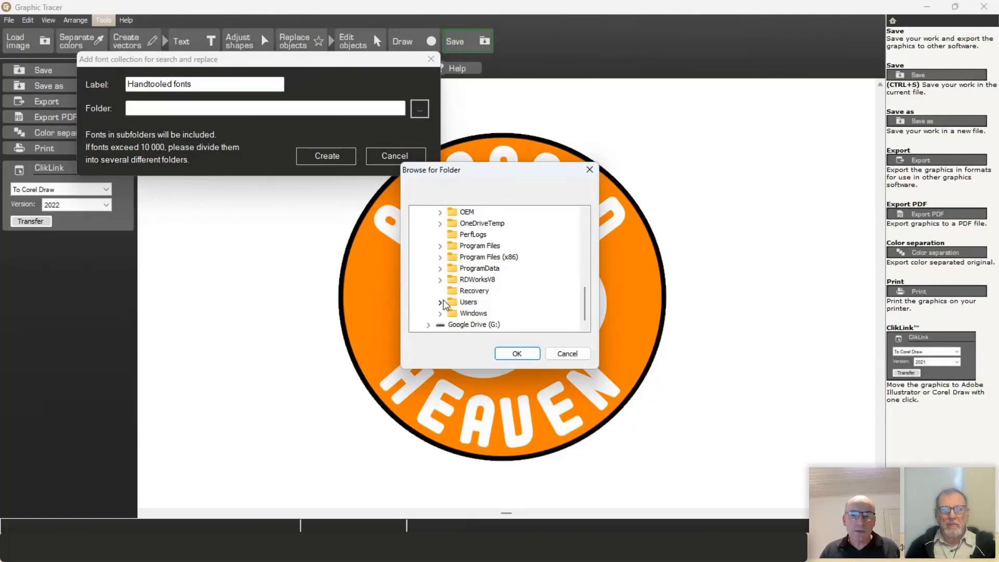
click(440, 305)
click(452, 313)
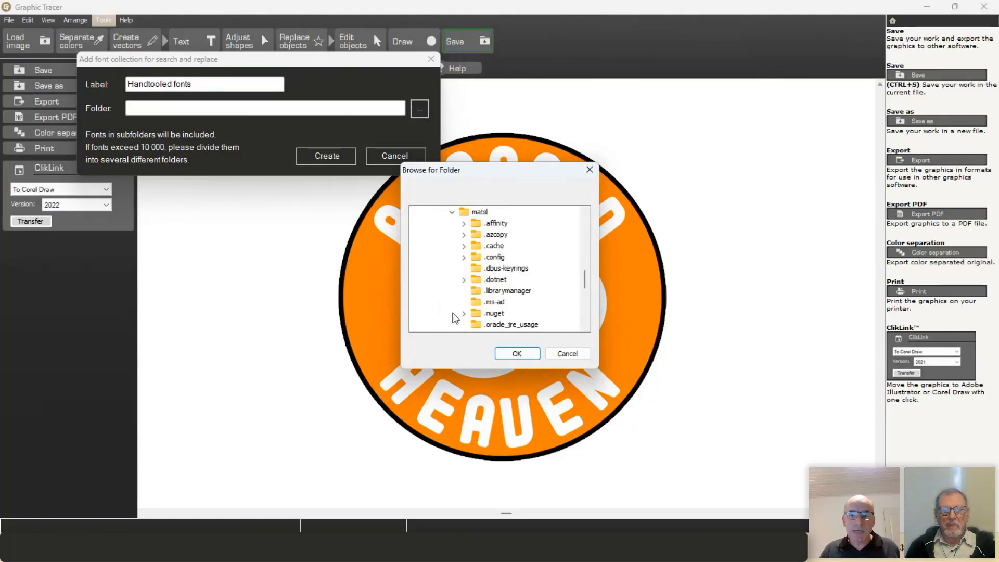
scroll(455, 274, down, 3)
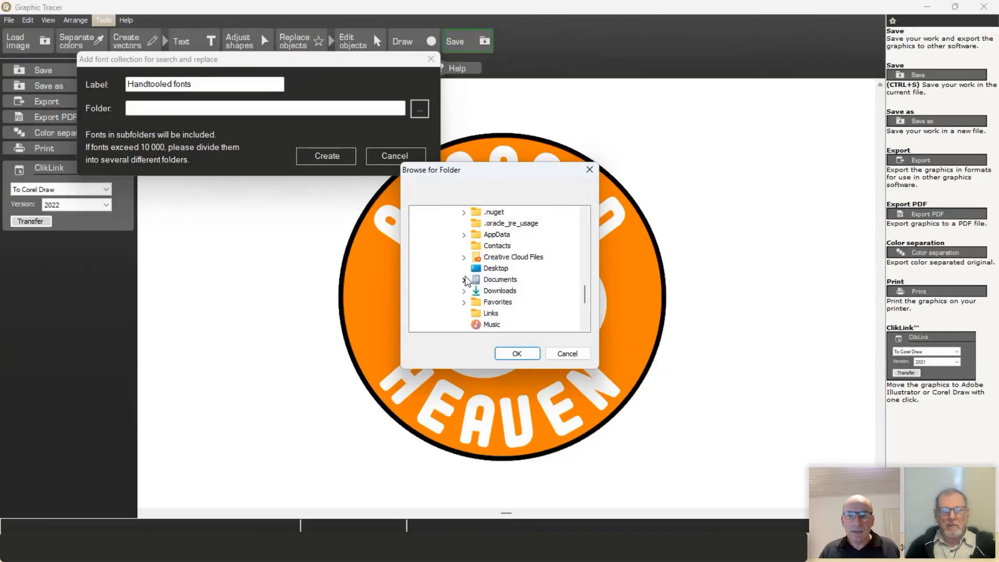
click(464, 290)
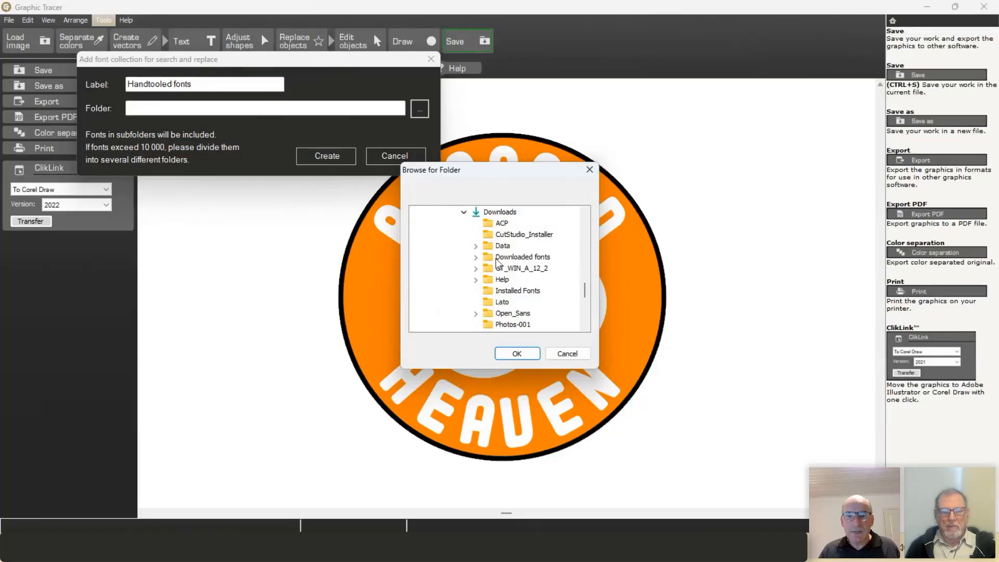
click(477, 259)
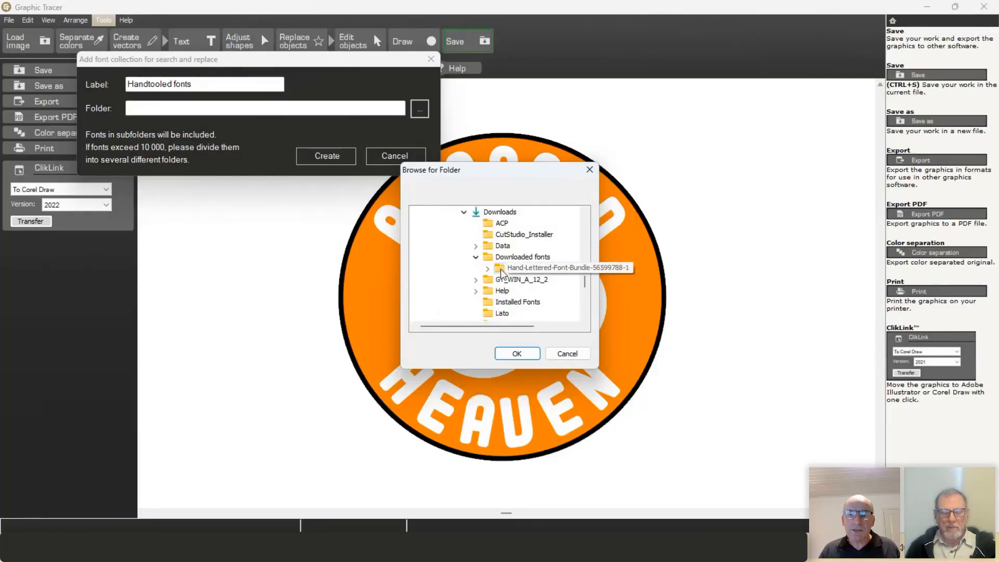
click(521, 269)
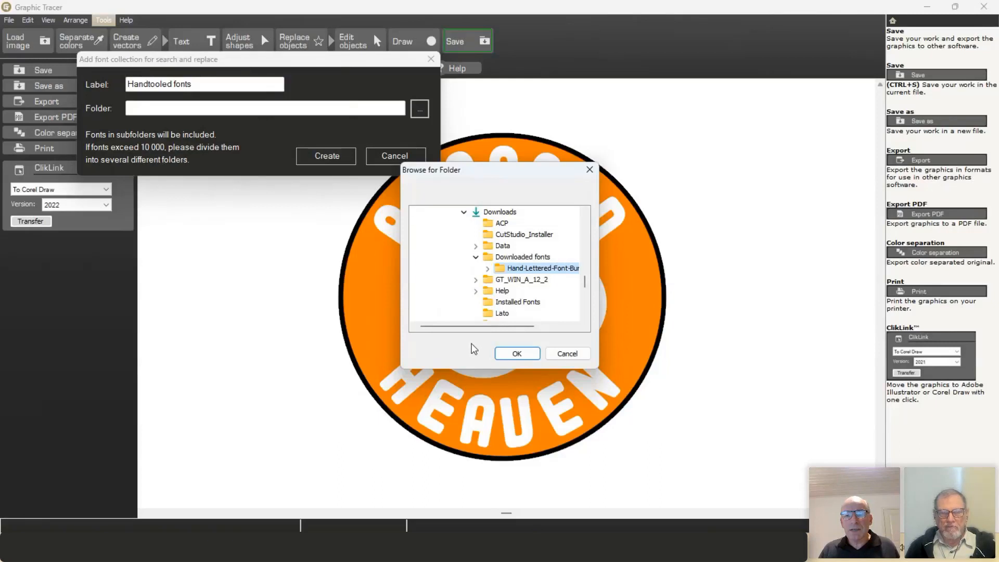
click(531, 357)
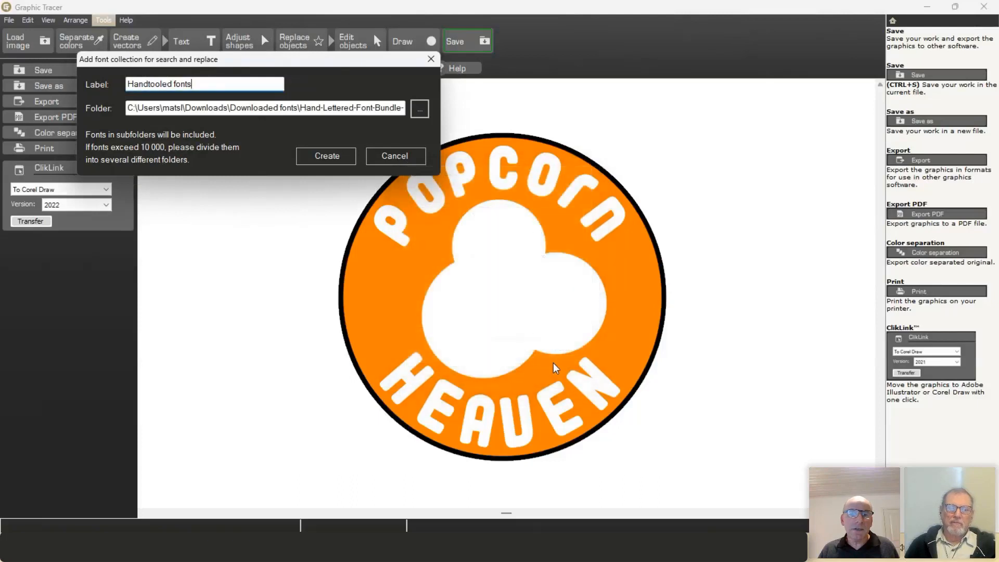
click(323, 158)
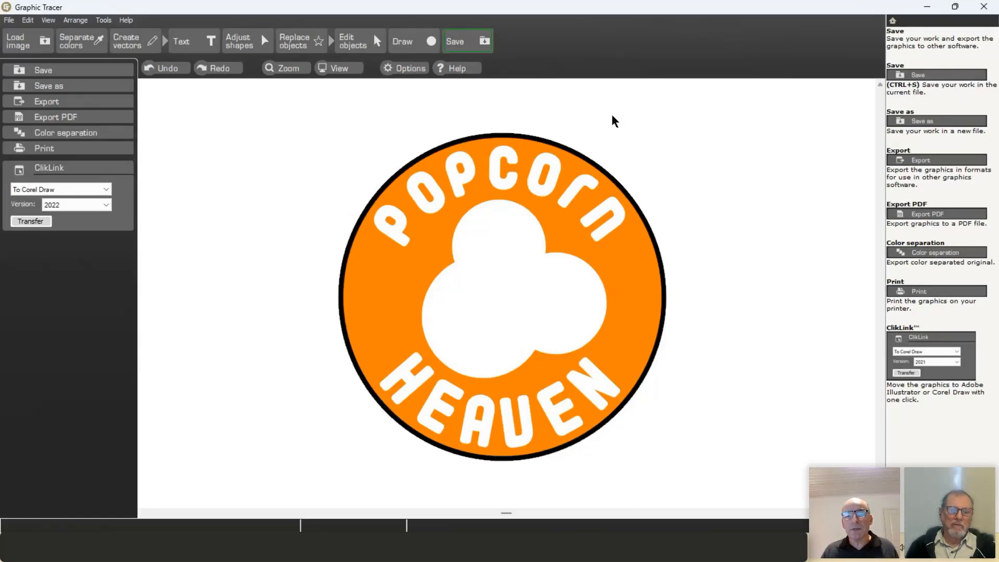
Step: Open Tools > Add fonts from folder for a new, blank font collection
click(105, 23)
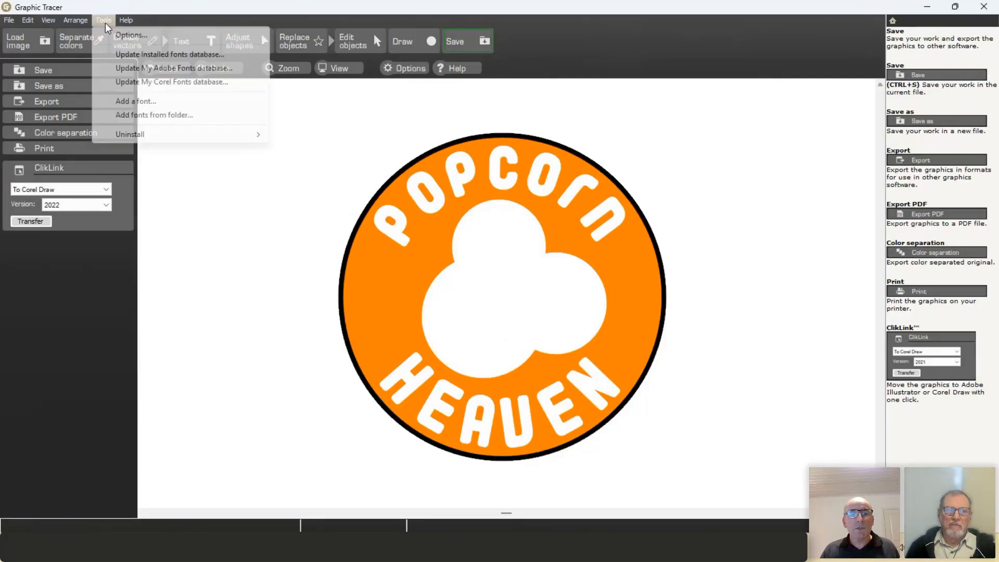
click(190, 116)
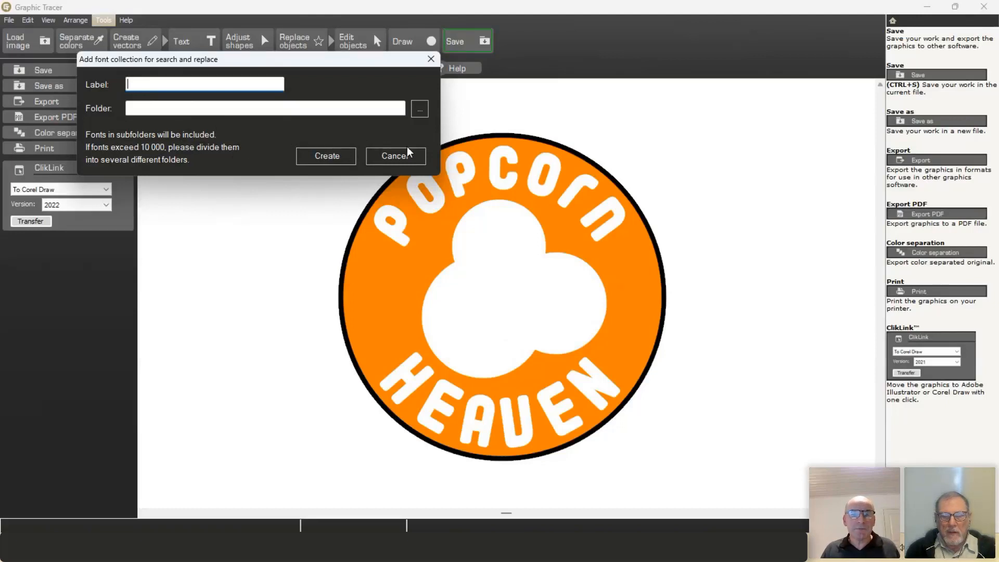
Step: Cancel the empty Add font collection dialog
click(399, 157)
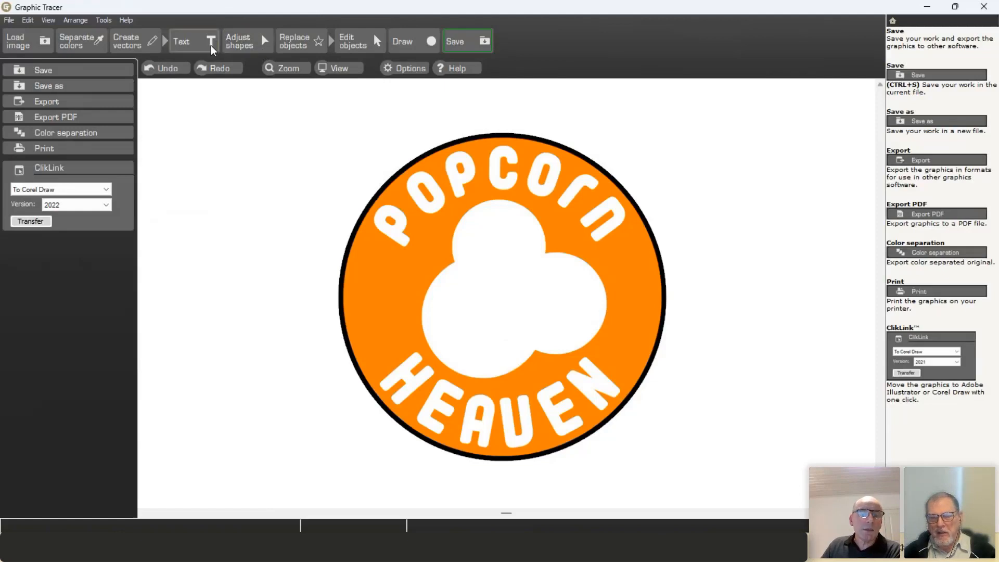
Step: Check the FontEye collections in Tools > Options and find Handtooled fonts listed and ticked
click(104, 20)
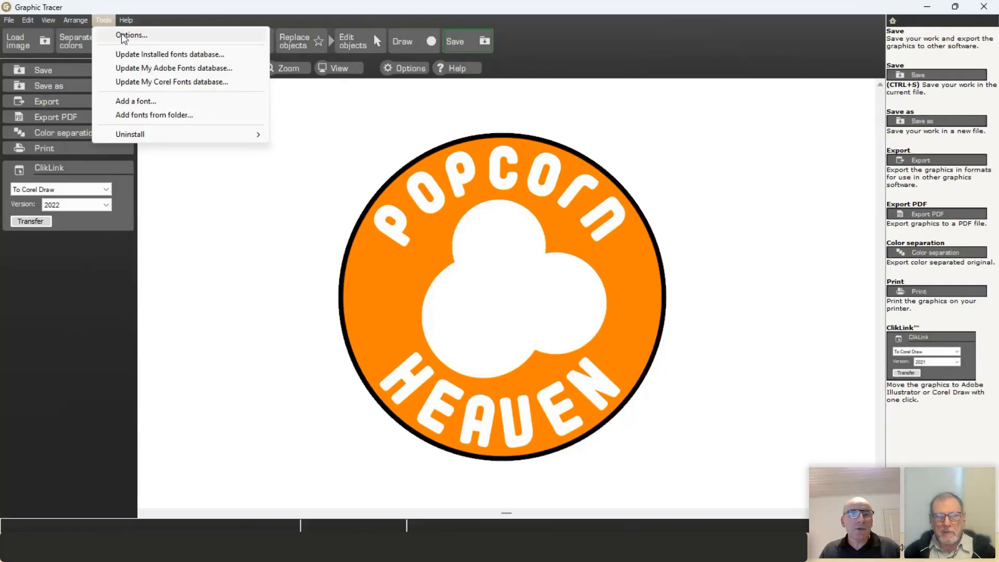
click(136, 35)
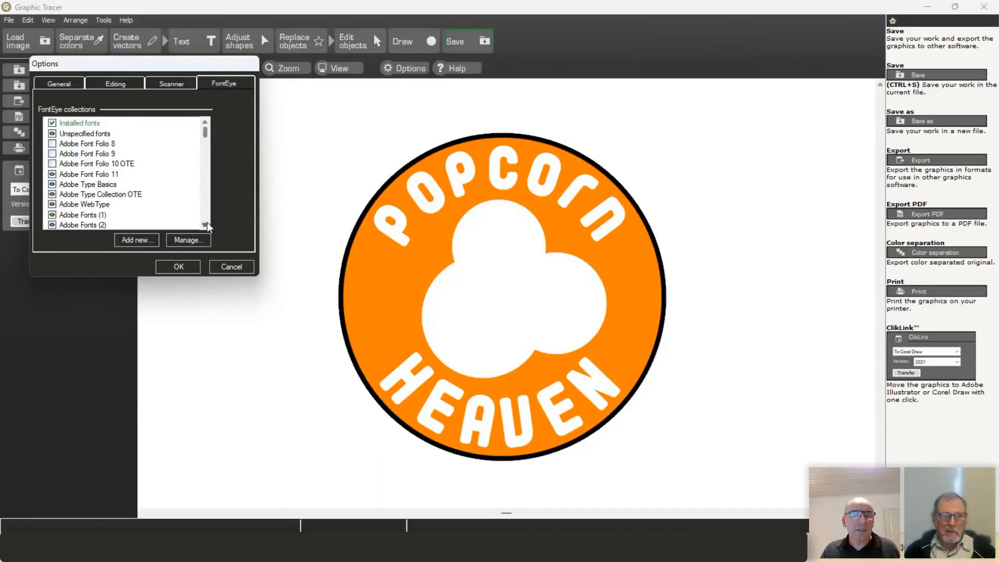
drag(205, 131, 211, 219)
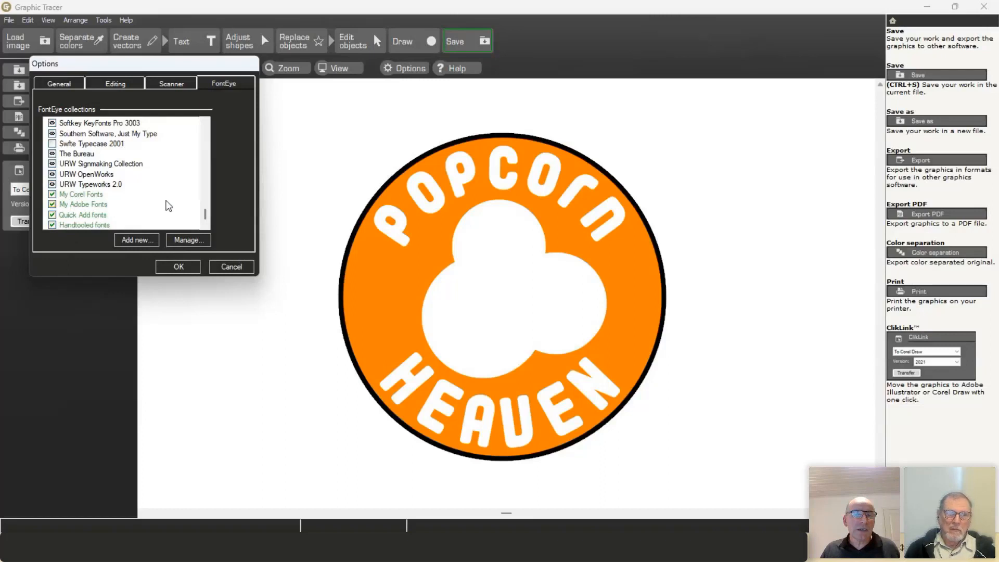
drag(206, 217, 207, 168)
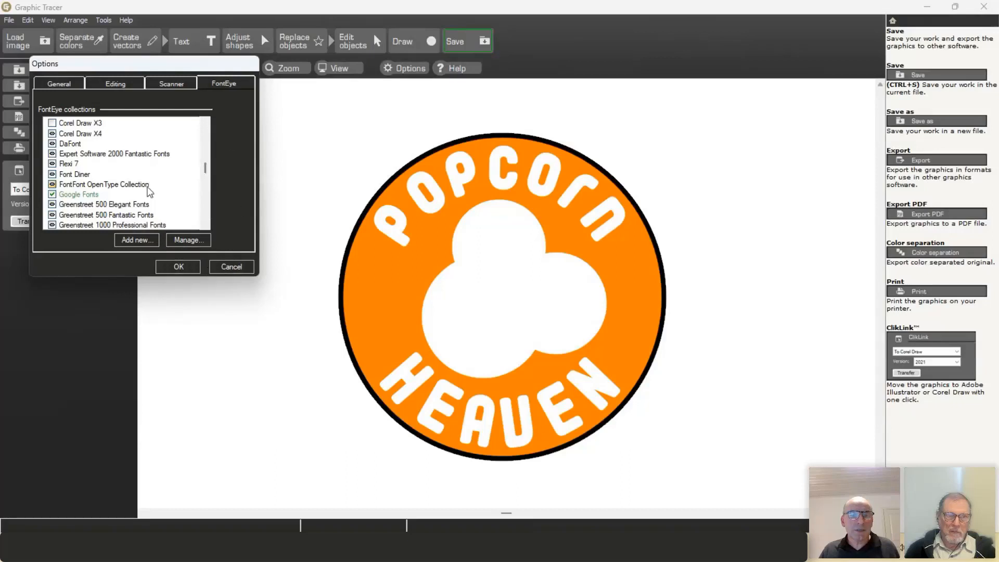
mouse_move(205, 164)
mouse_down()
mouse_move(211, 124)
mouse_move(211, 216)
mouse_up()
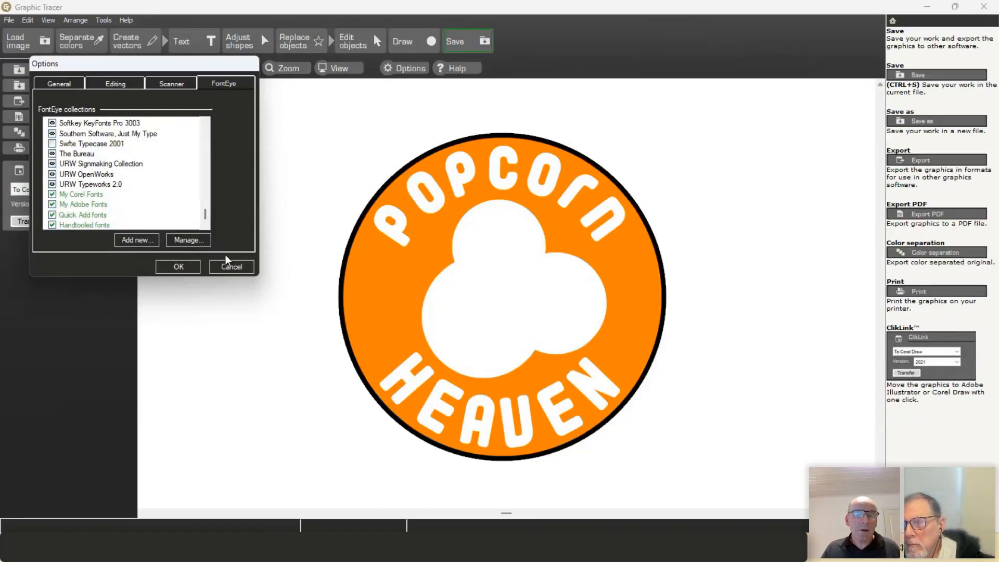
Step: Cancel the Options dialog without changes, returning to the Popcorn Heaven badge
click(232, 266)
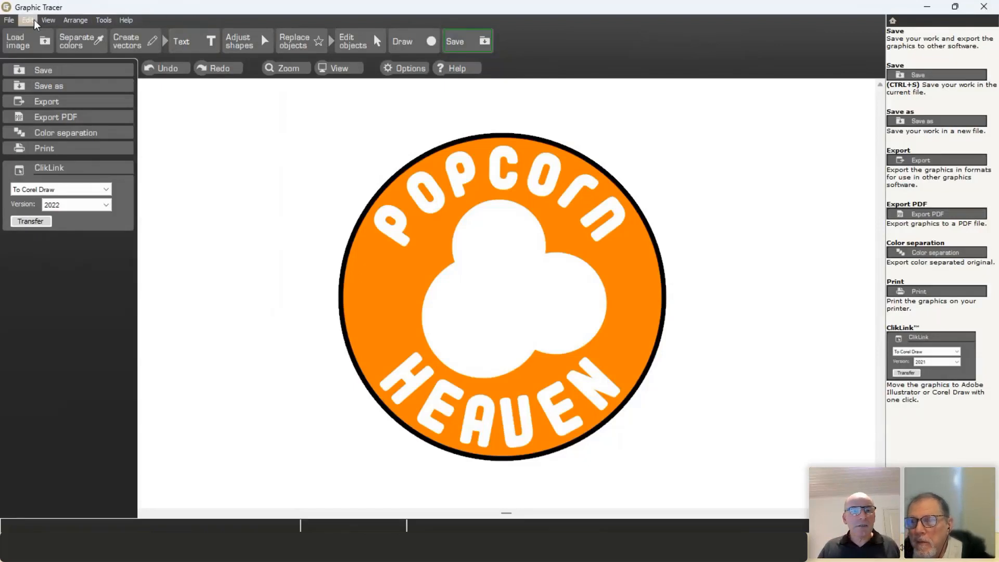
click(10, 20)
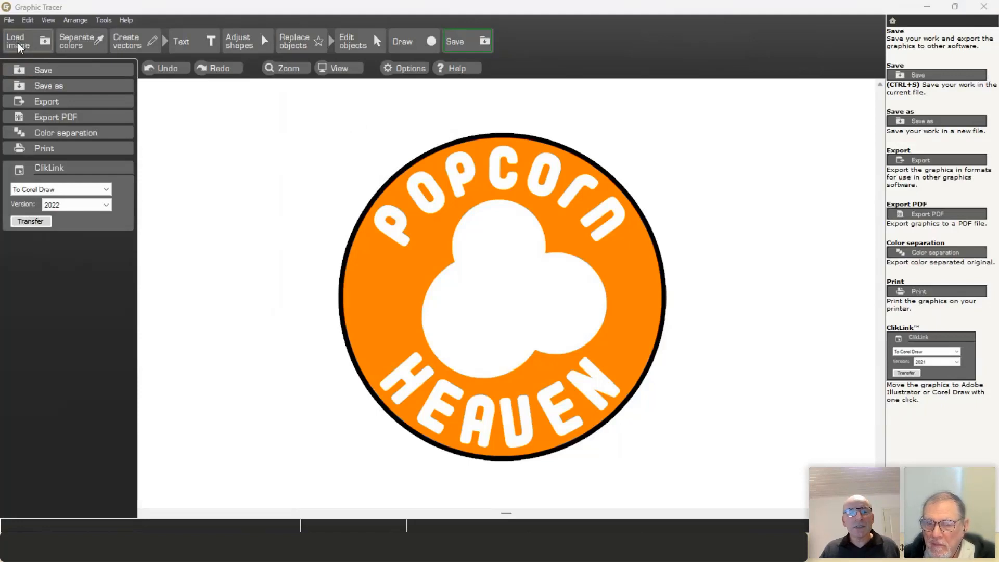
Step: Discard the Popcorn Heaven changes and open the Fast&Fab.jpg sample image
click(9, 19)
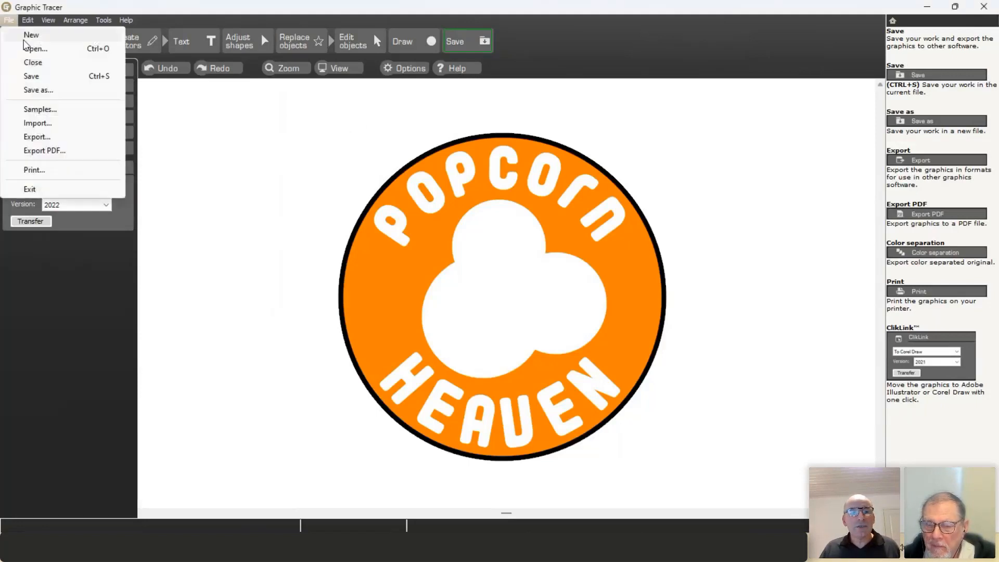
click(54, 109)
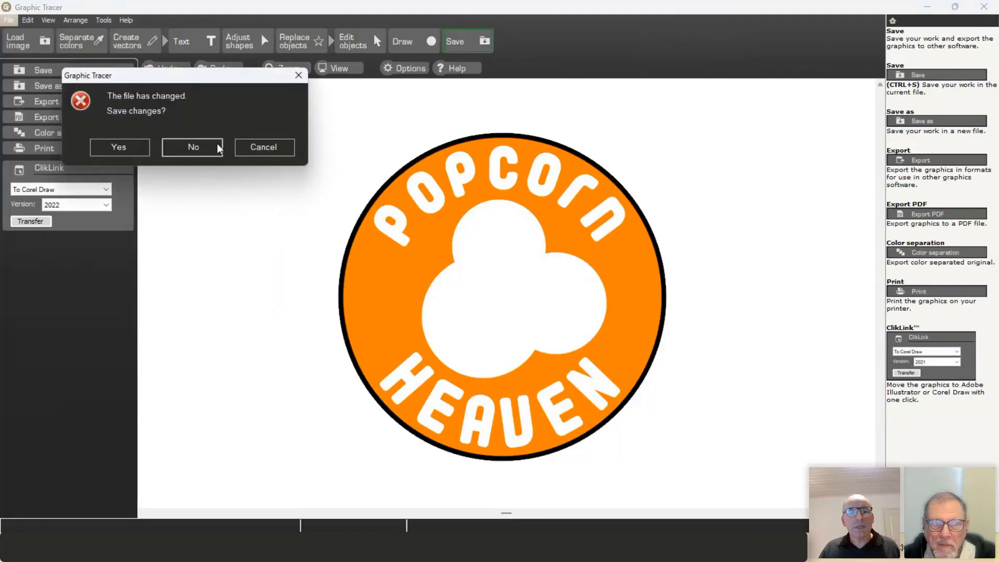
click(203, 145)
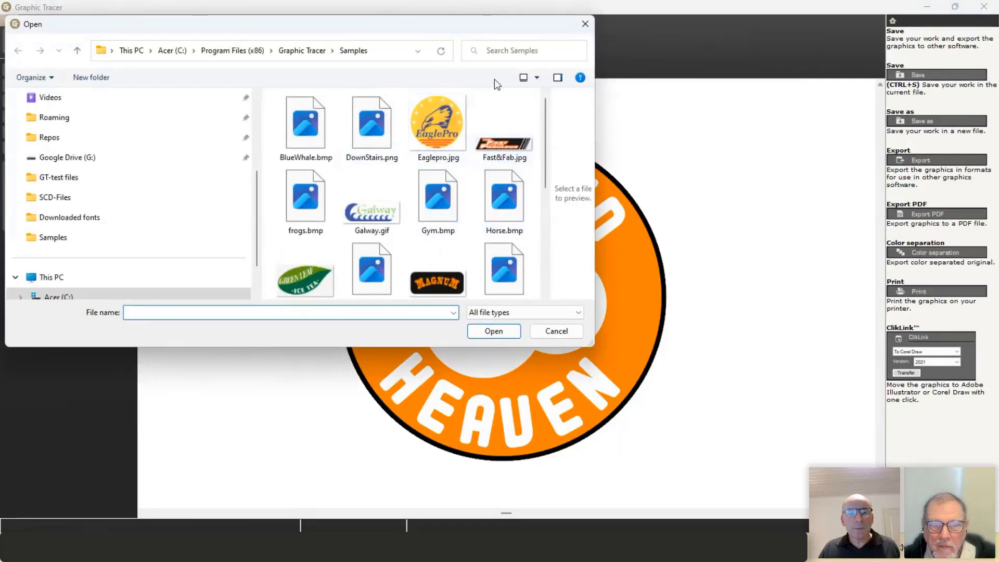
scroll(497, 193, down, 2)
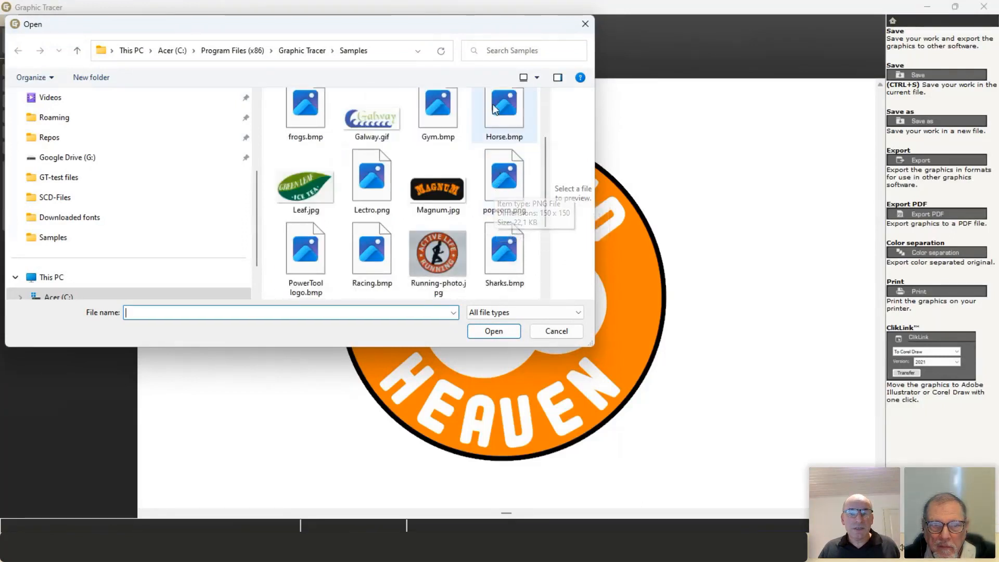
scroll(501, 124, up, 2)
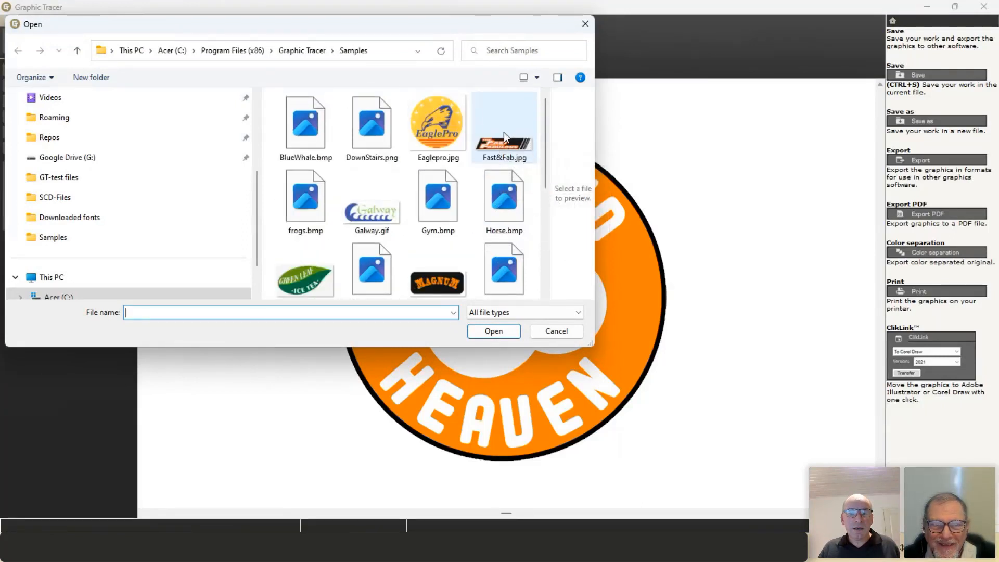
double_click(499, 132)
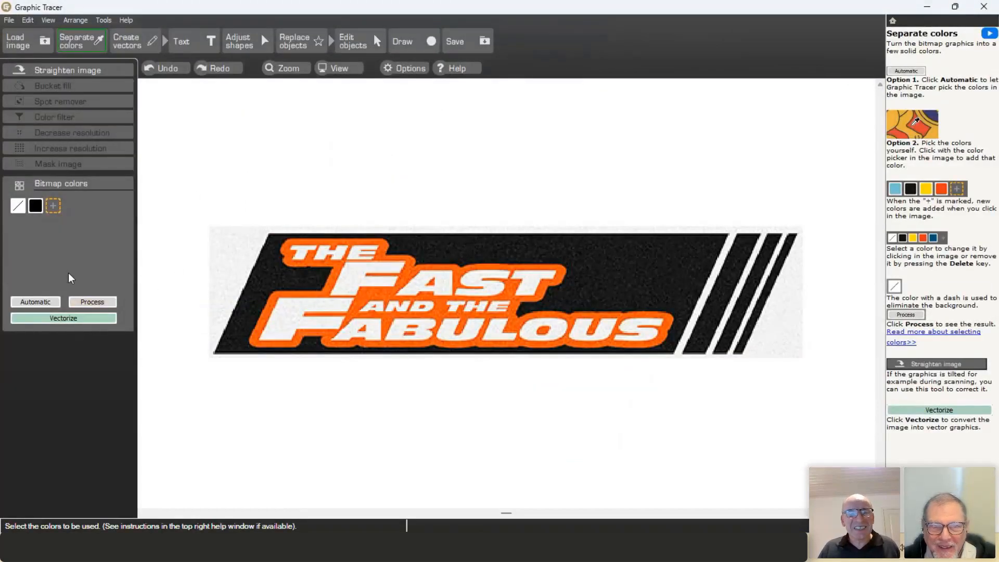
Step: Auto-separate colours, delete the peach swatch, and vectorize the logo in orange, black and white
click(49, 303)
click(71, 207)
key(Delete)
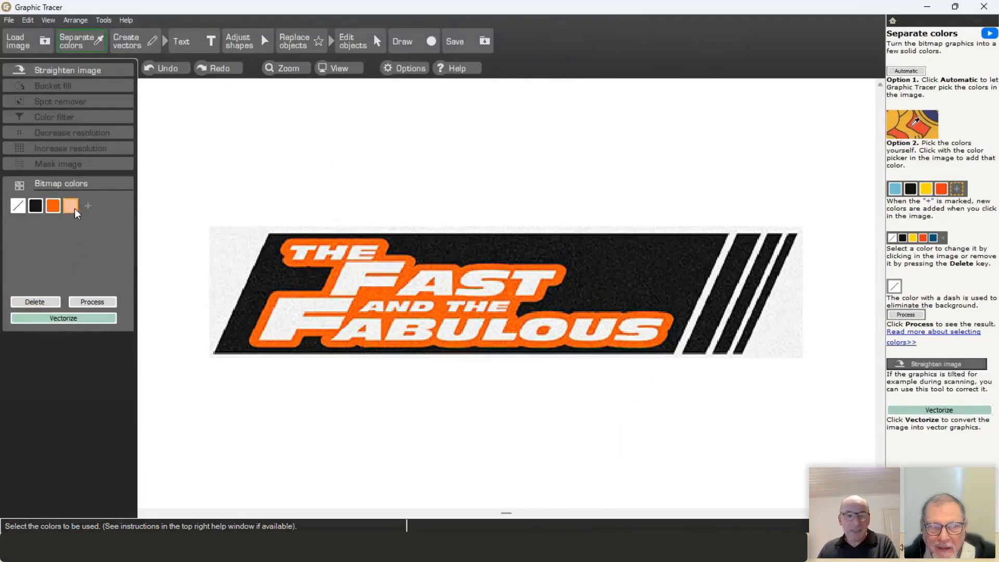
click(73, 319)
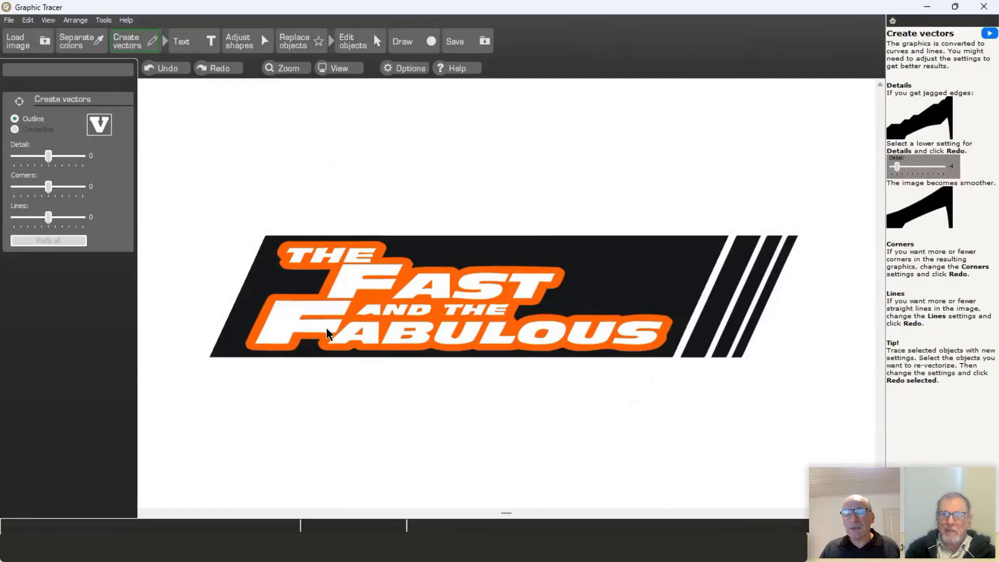
Step: Select the traced ABULOUS letters and start Identify font & replace as straight text
drag(311, 371, 672, 311)
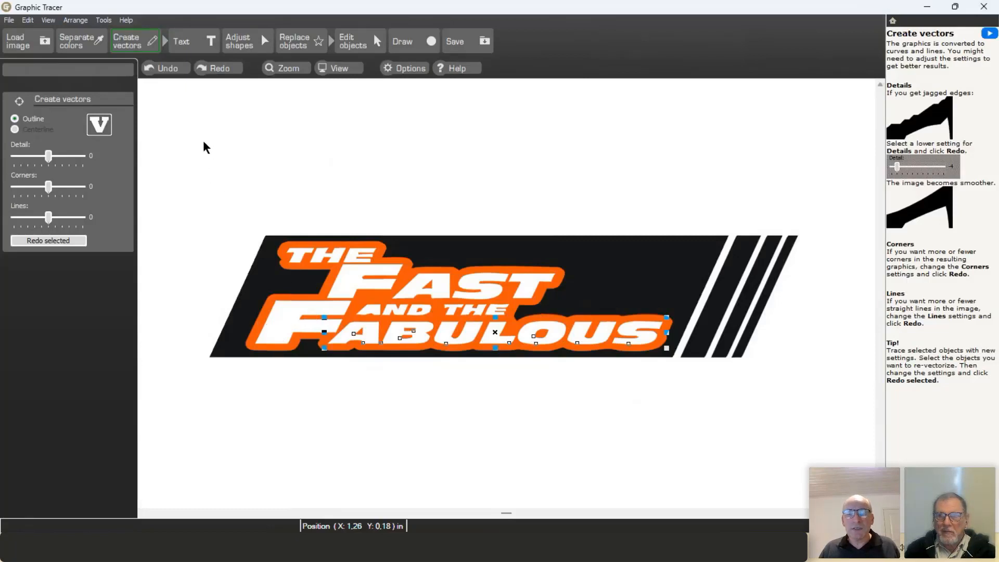
click(195, 41)
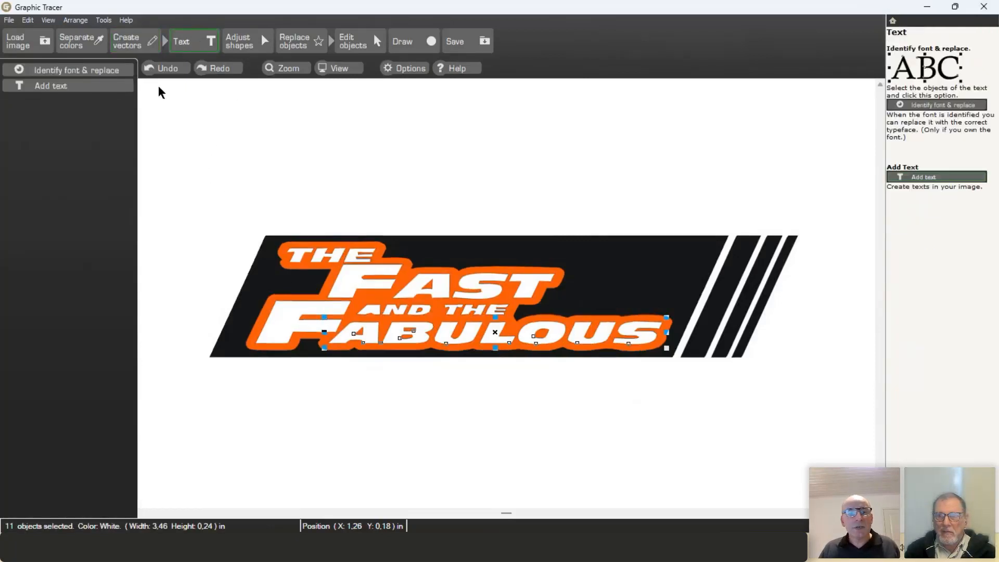
click(90, 69)
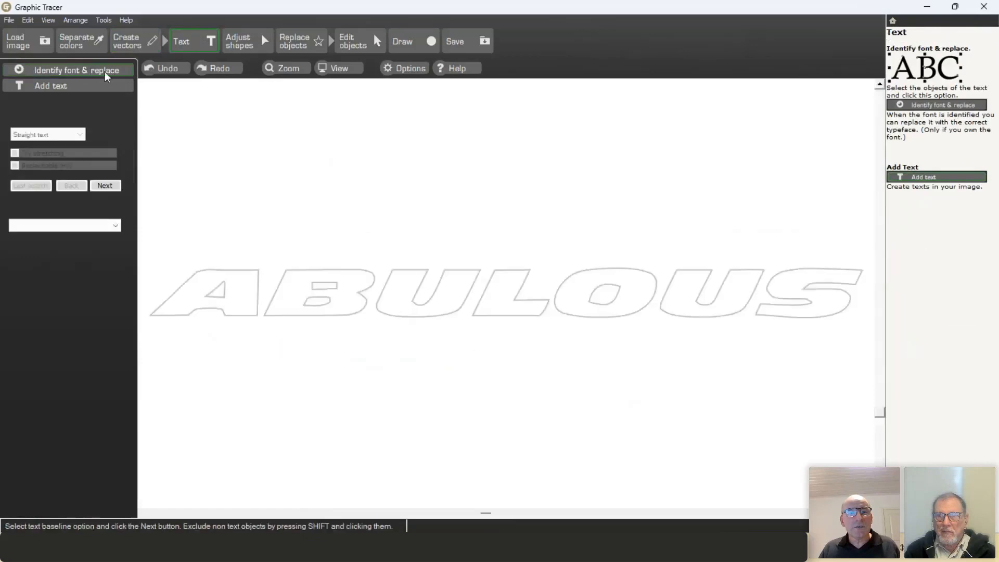
click(103, 186)
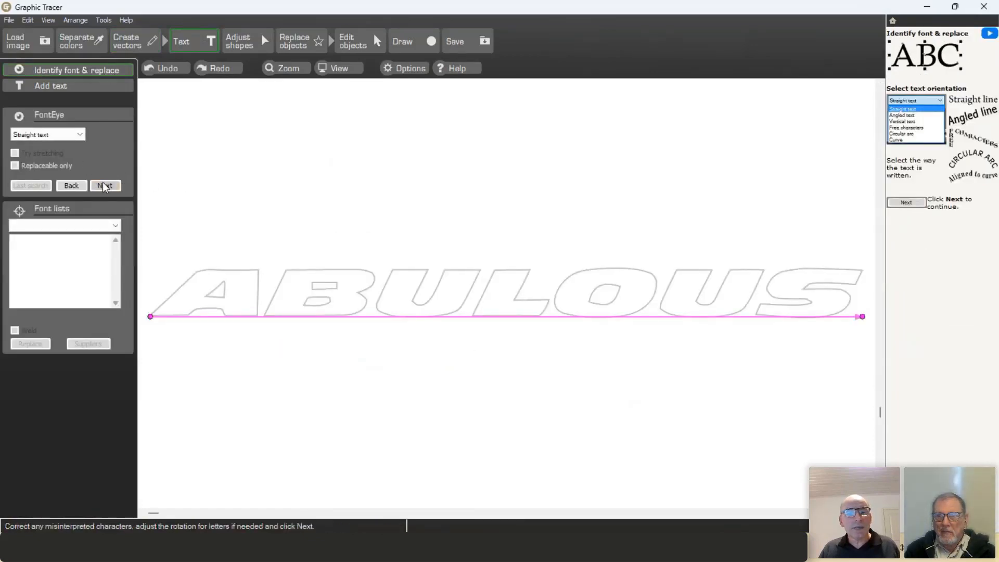
Step: Correct the letter boxes to U, O and S so they read ABULOUS, then search for fonts
click(426, 331)
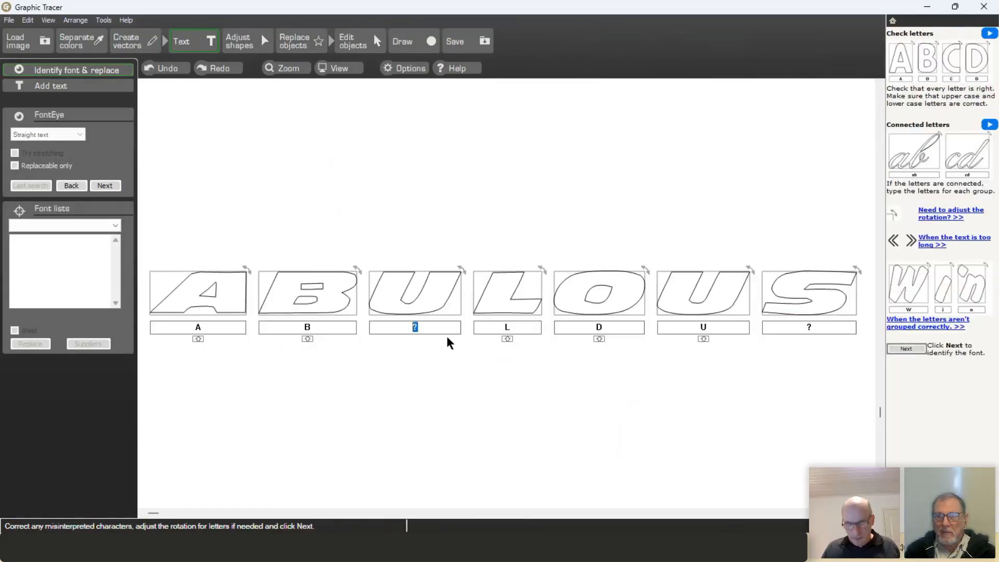
text(U)
key(Tab)
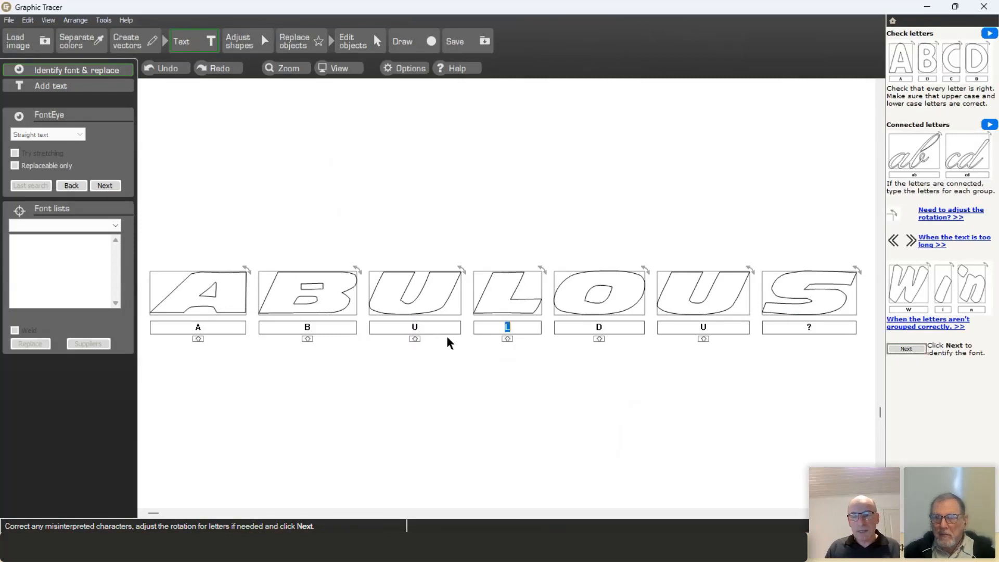
key(Tab)
text(O)
key(Tab)
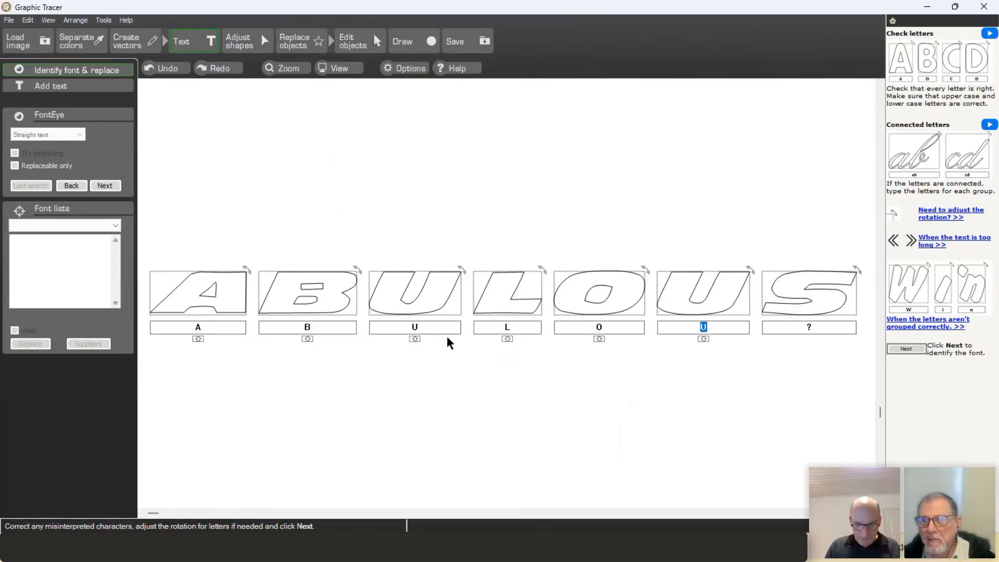
key(Tab)
text(S)
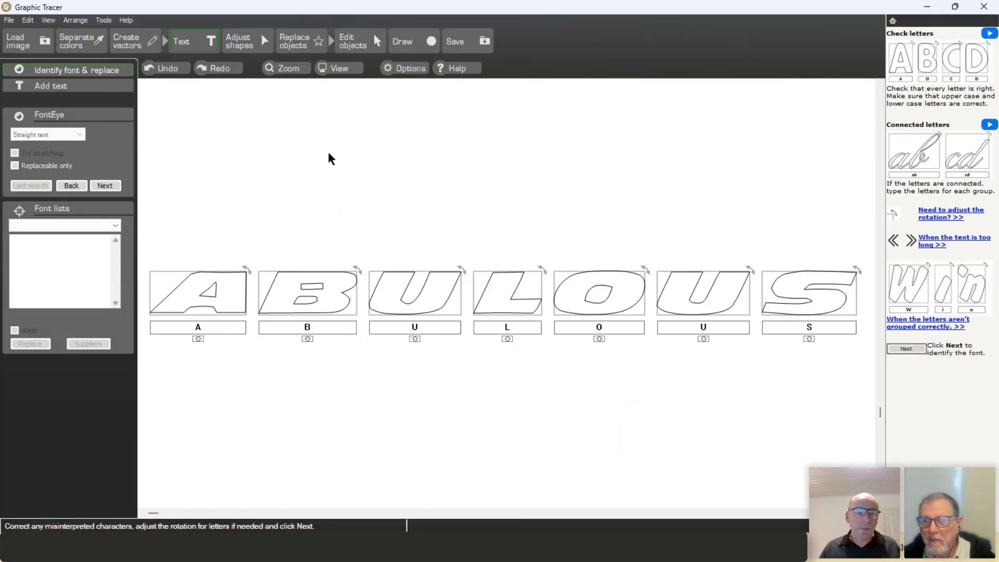
click(108, 186)
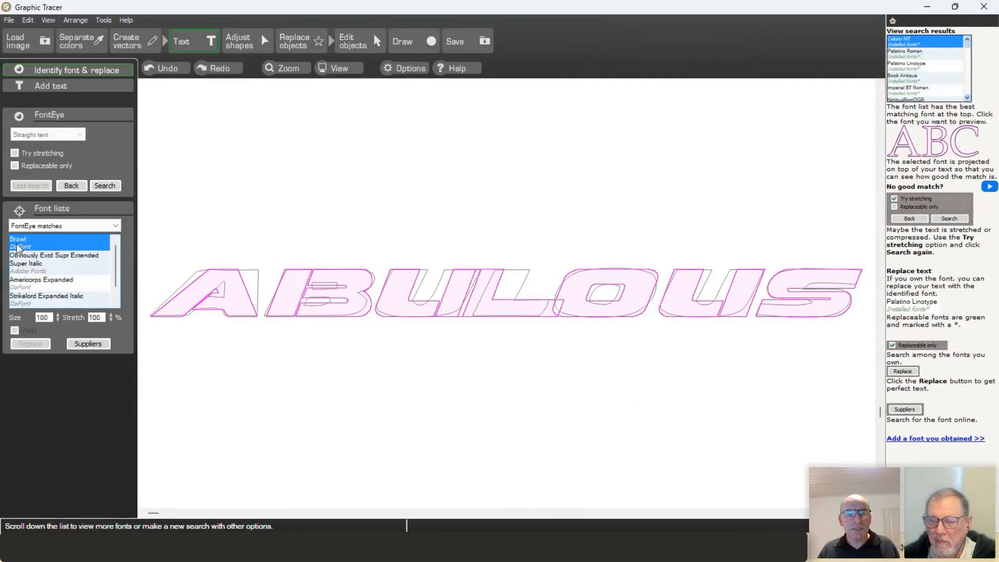
Step: Preview the Obviously Extd and Americorps matches, then search again with stretched fonts allowed
click(40, 260)
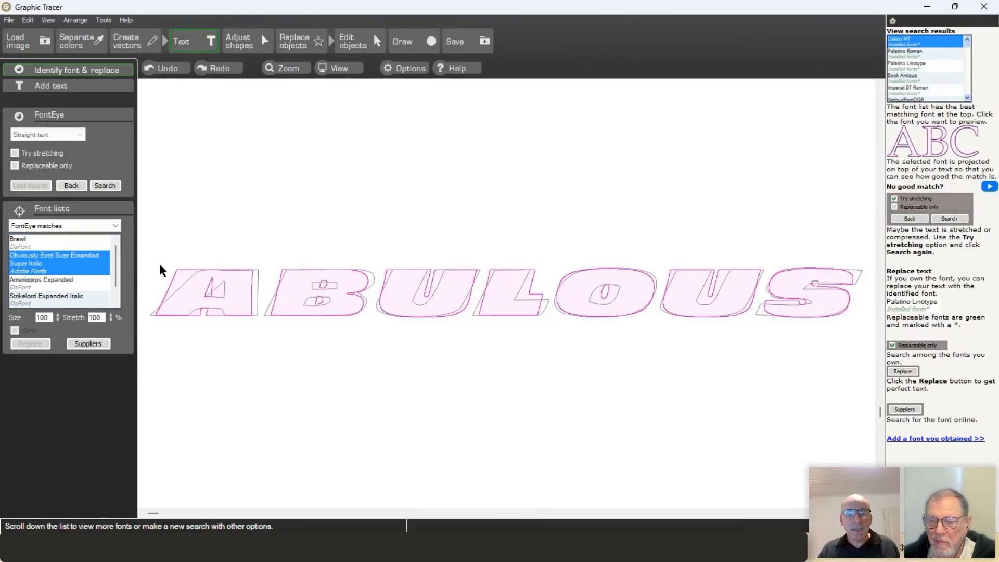
click(65, 286)
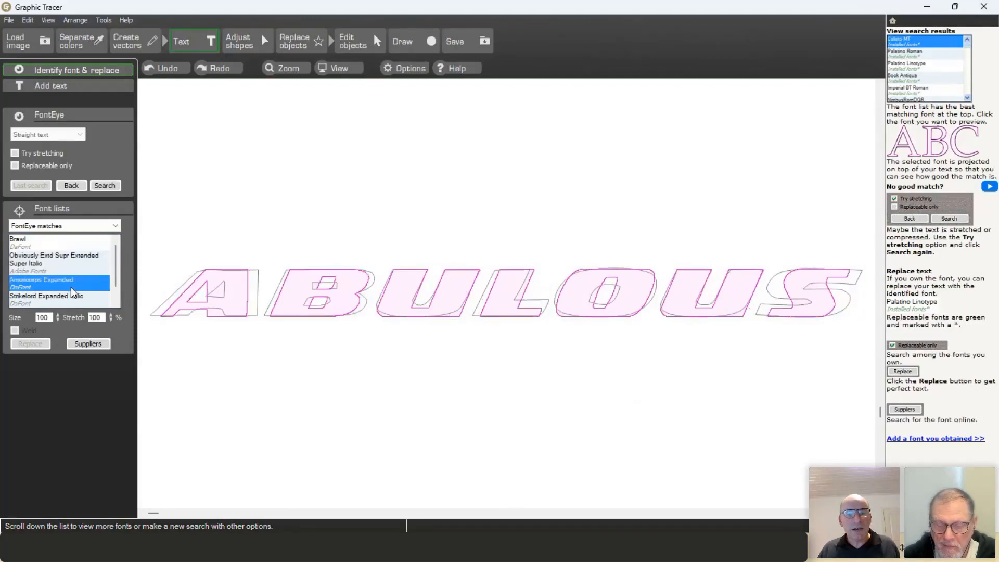
click(15, 153)
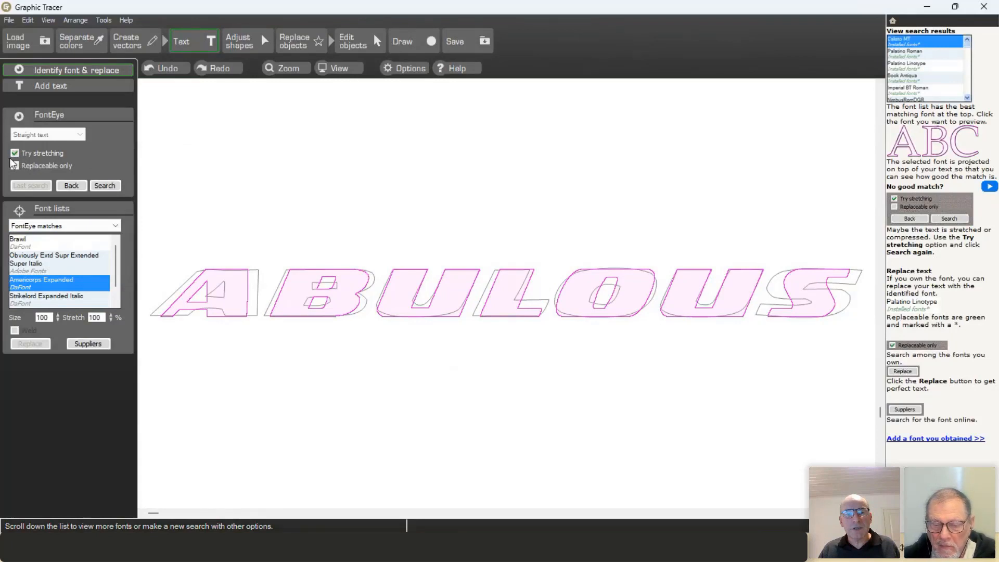
click(111, 183)
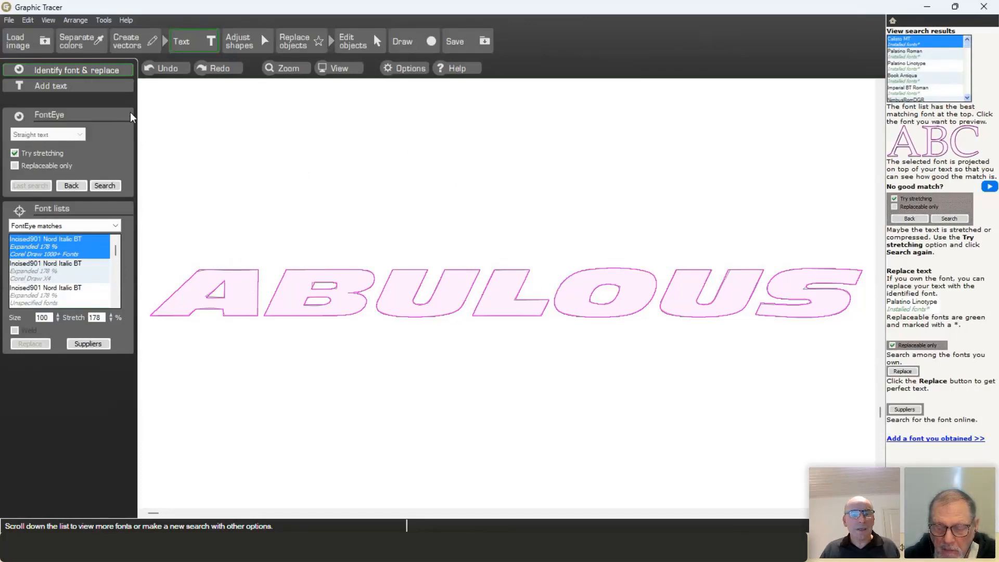
Step: Replace the letters with the installed Incised901 Nord Italic BT match, stretched 178%
scroll(118, 306, down, 1)
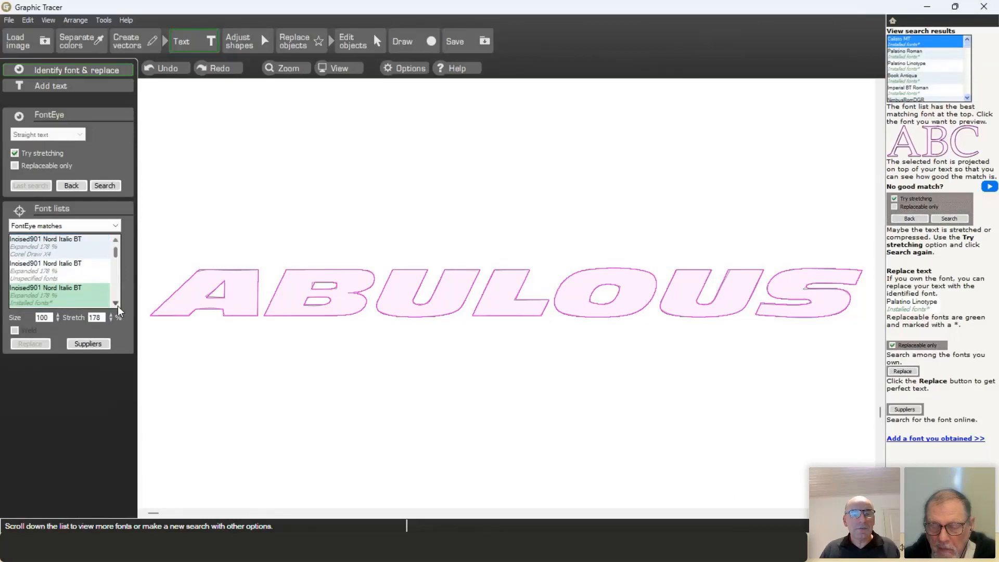
click(51, 294)
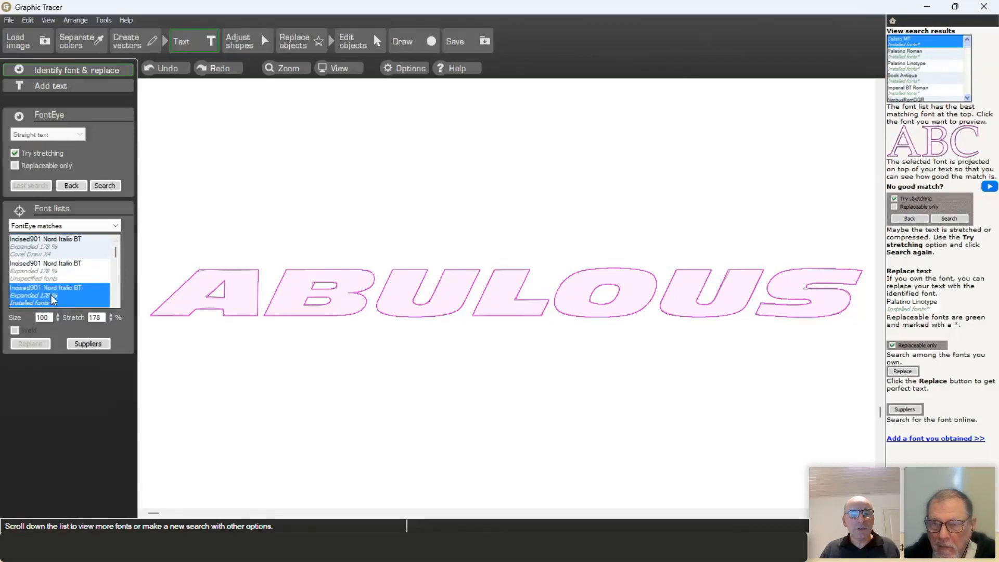
click(30, 344)
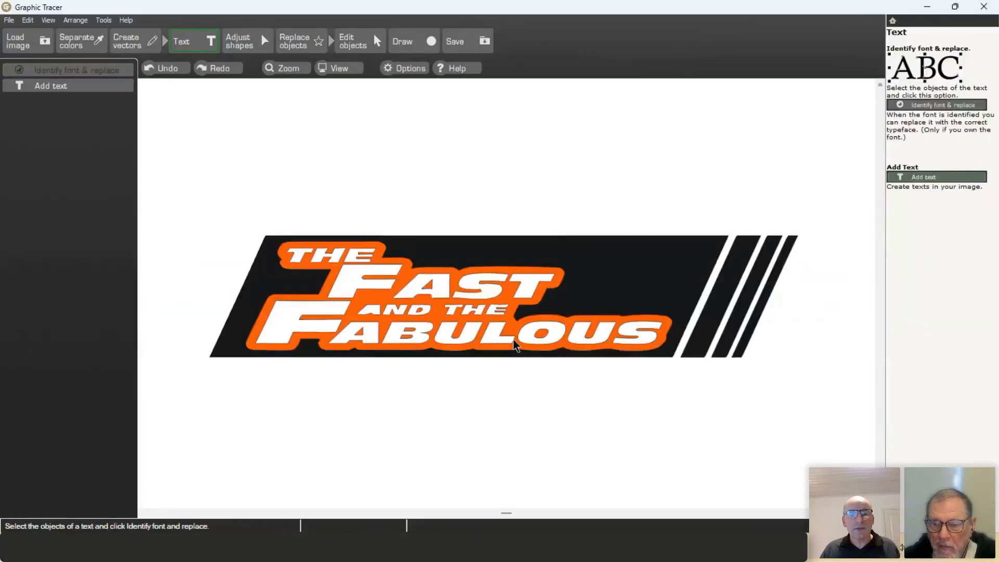
scroll(506, 292, up, 4)
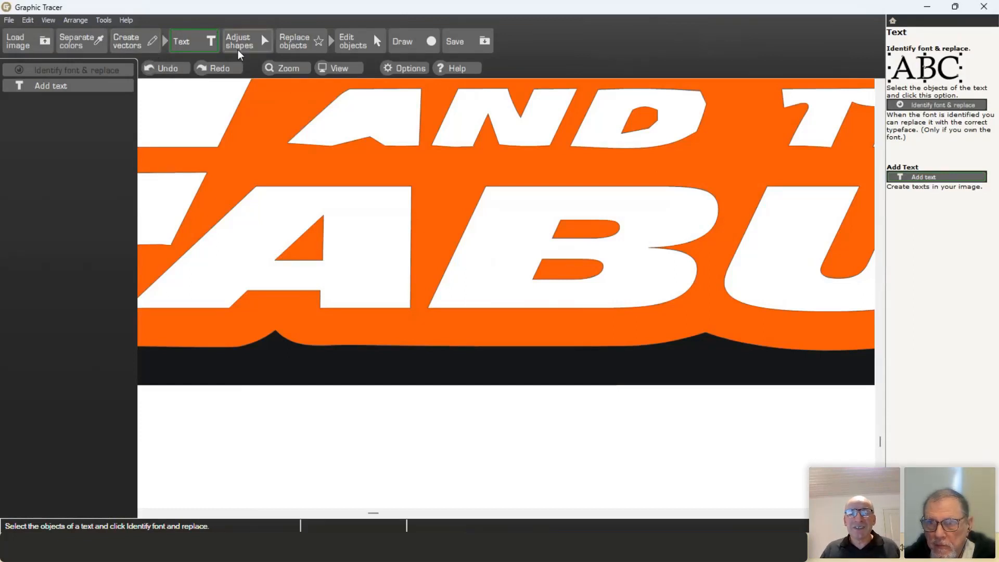
scroll(582, 277, down, 5)
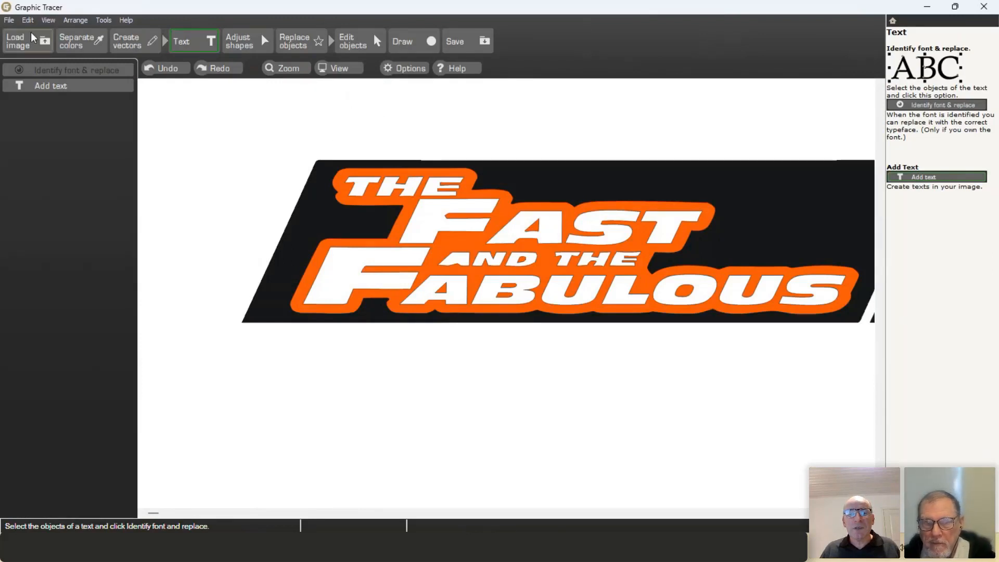
click(9, 20)
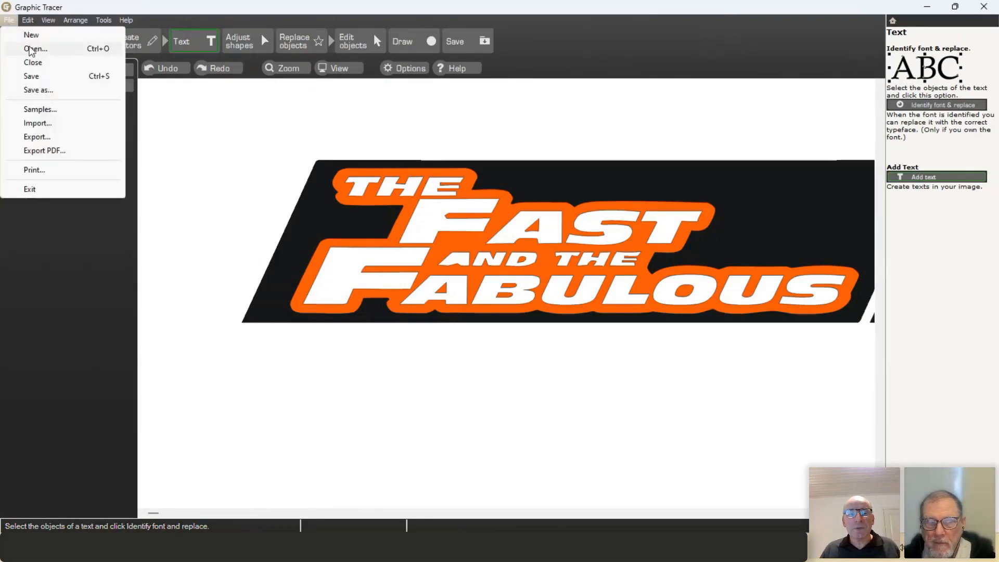
Step: Discard changes, open the BlueWhale sample image, and bring up the Load image options
click(40, 110)
click(184, 149)
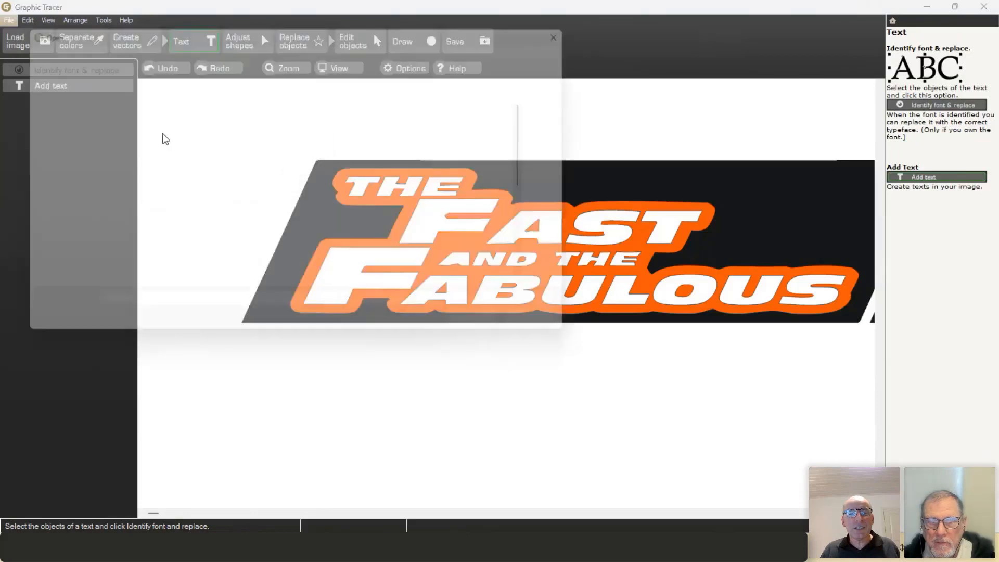
double_click(296, 123)
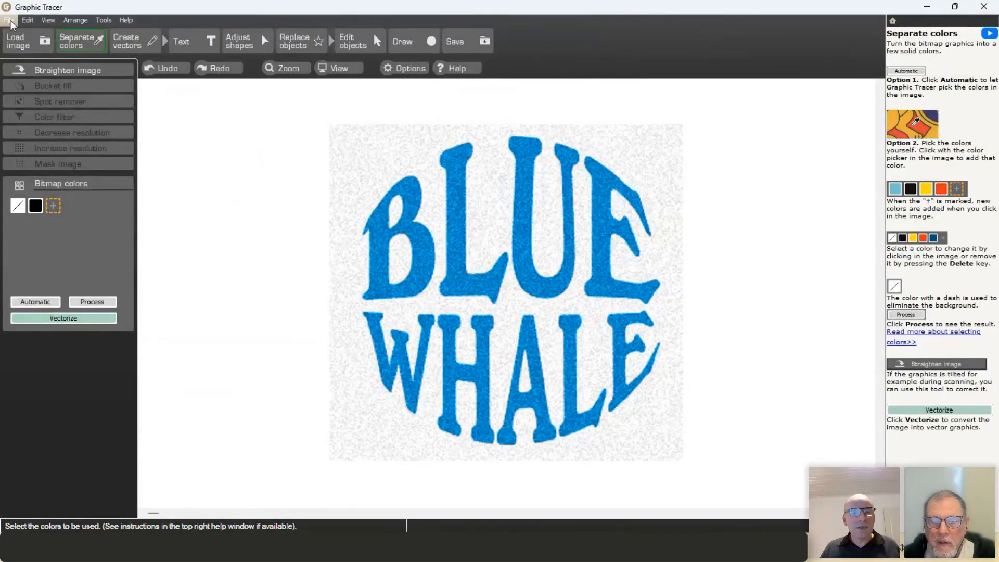
click(18, 37)
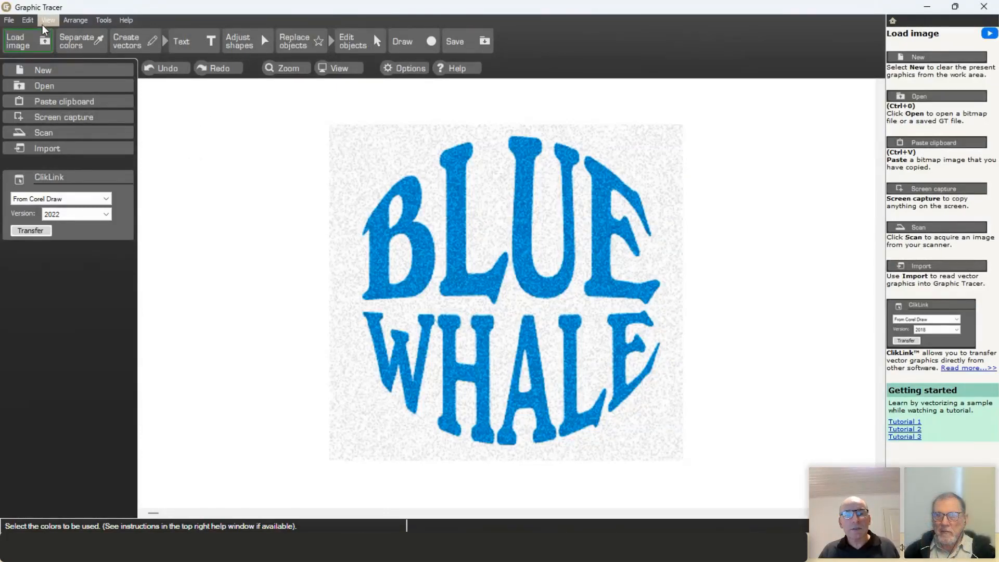
Step: Open buds.png and auto-reduce its colours to orange with the white background removed
click(40, 83)
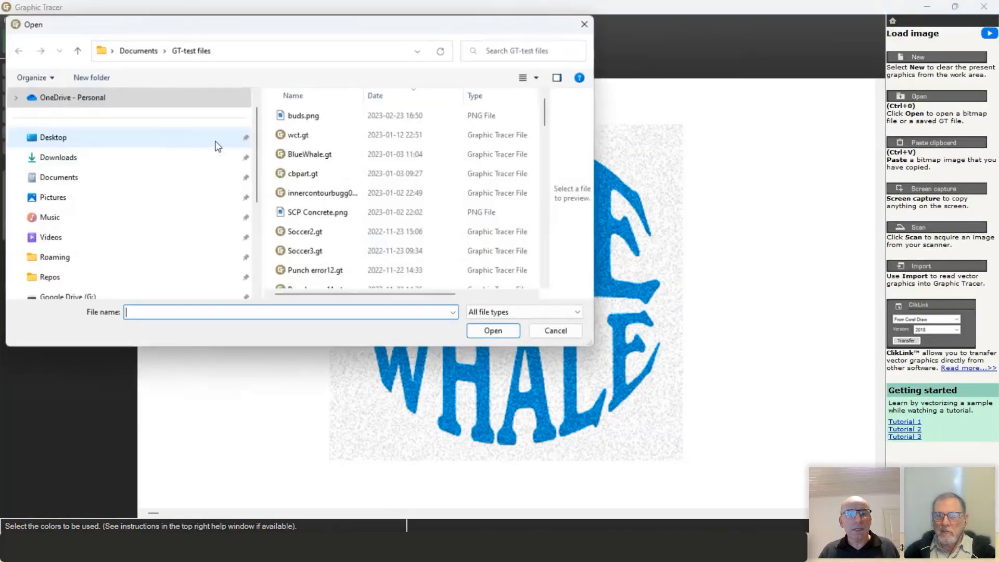
double_click(294, 117)
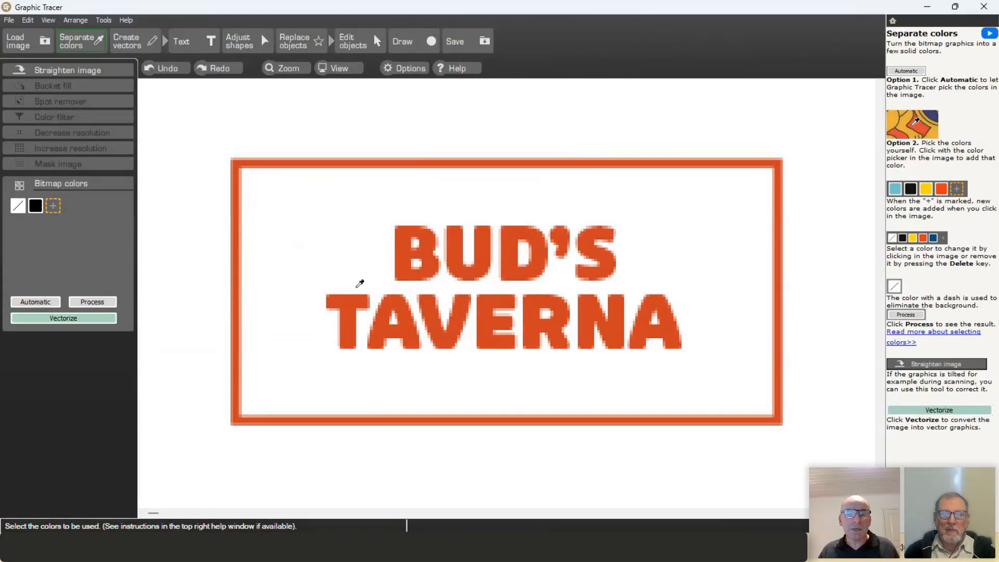
click(43, 305)
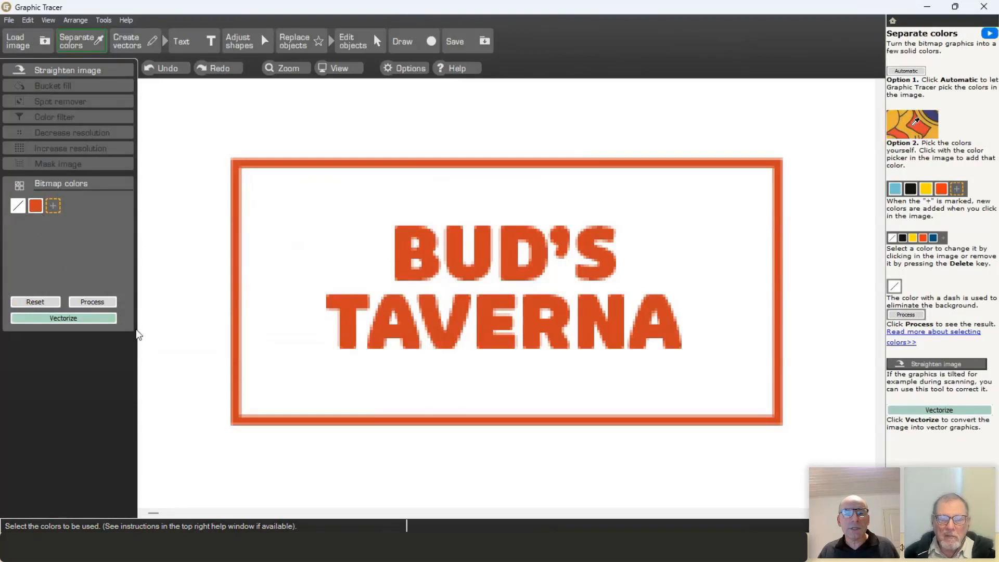
Step: Vectorize the Bud's Taverna sign and briefly compare the outlines against the original bitmap
click(68, 317)
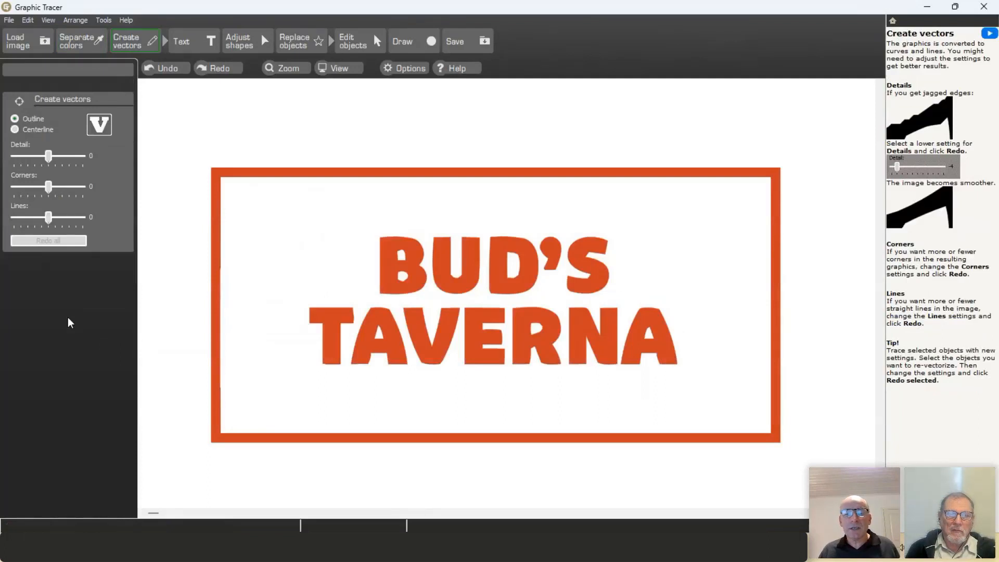
scroll(422, 284, up, 4)
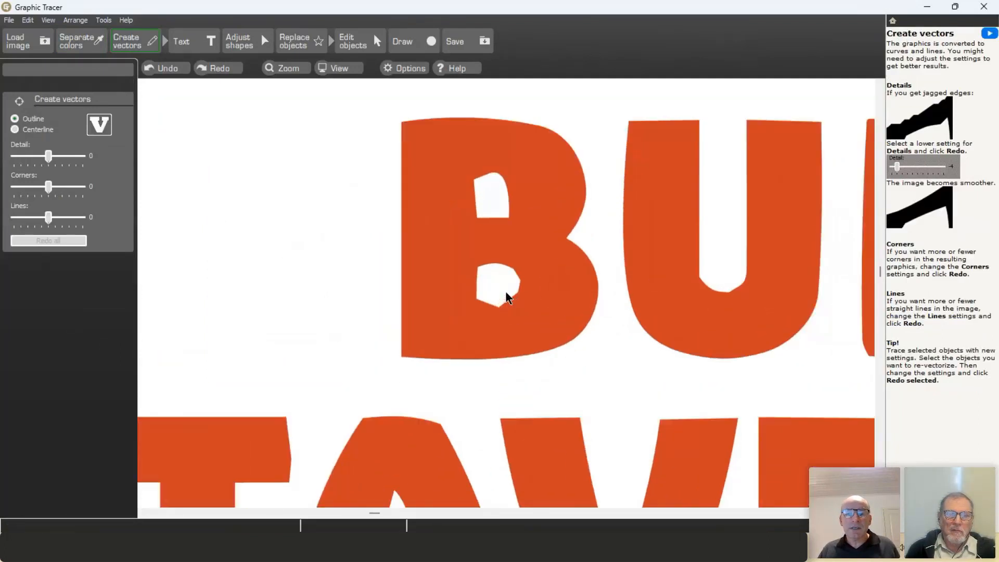
scroll(507, 298, up, 2)
scroll(506, 297, down, 1)
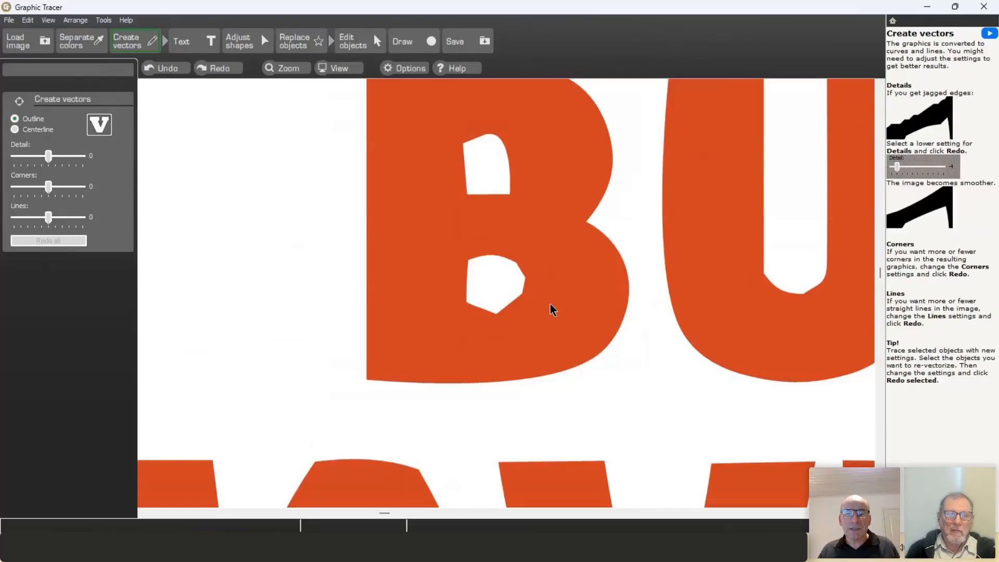
key(space)
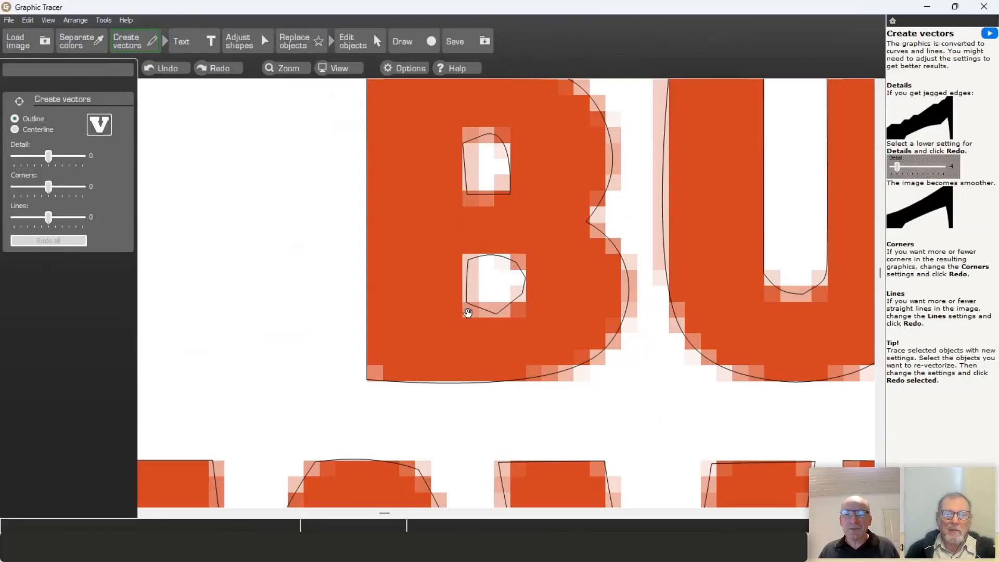
key(space)
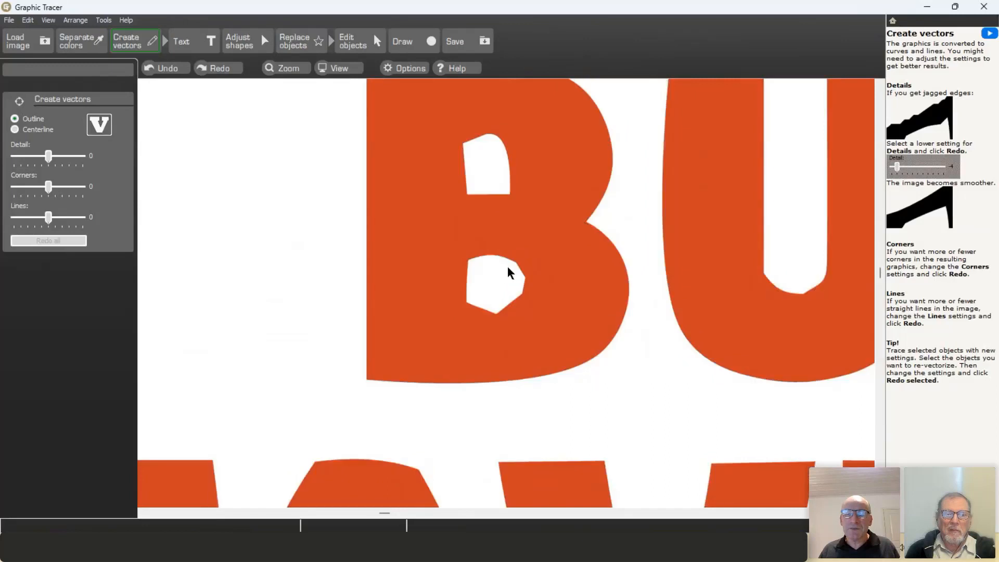
Step: Marquee-select the TAVERNA lettering on the canvas
scroll(497, 282, down, 4)
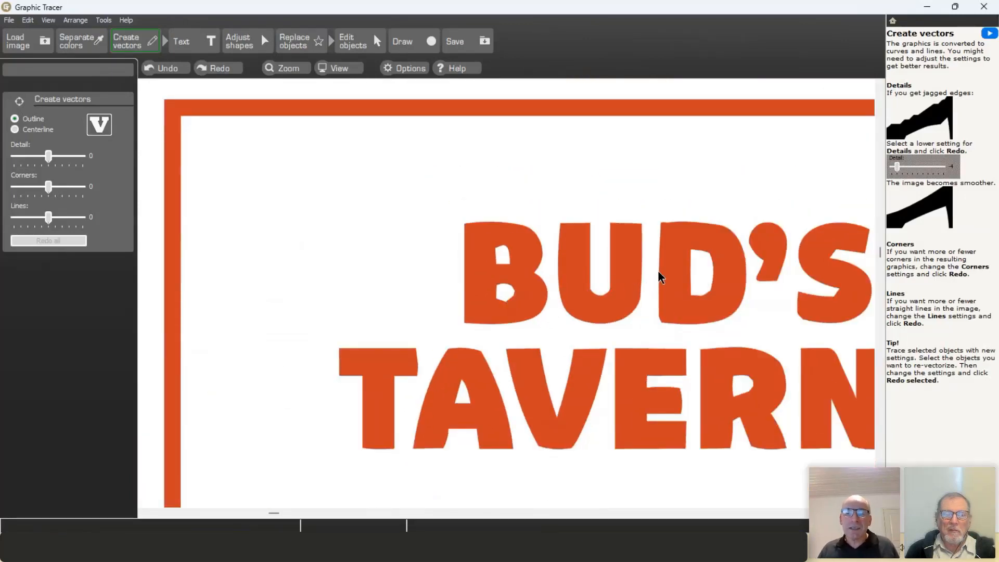
scroll(655, 275, down, 2)
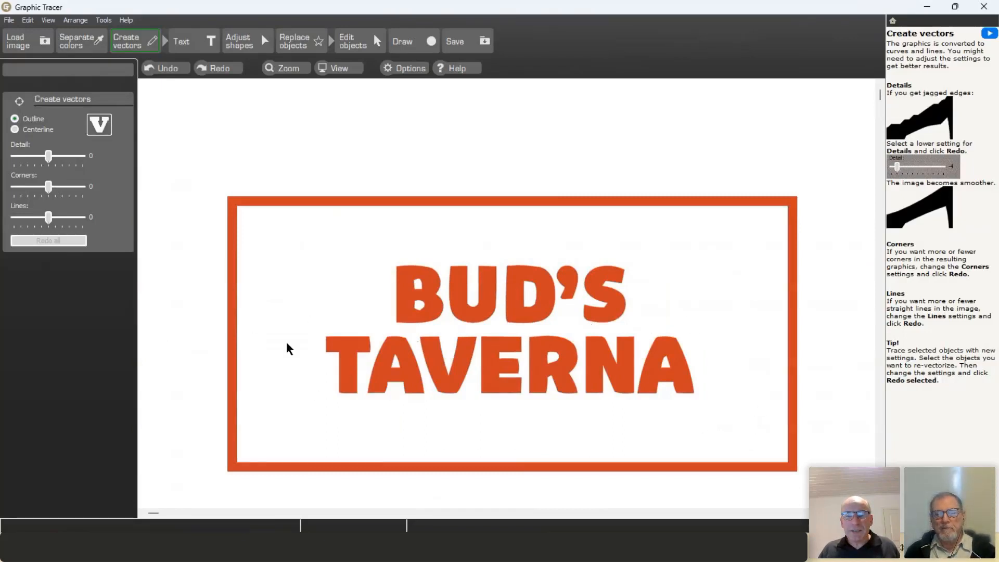
drag(193, 326, 717, 419)
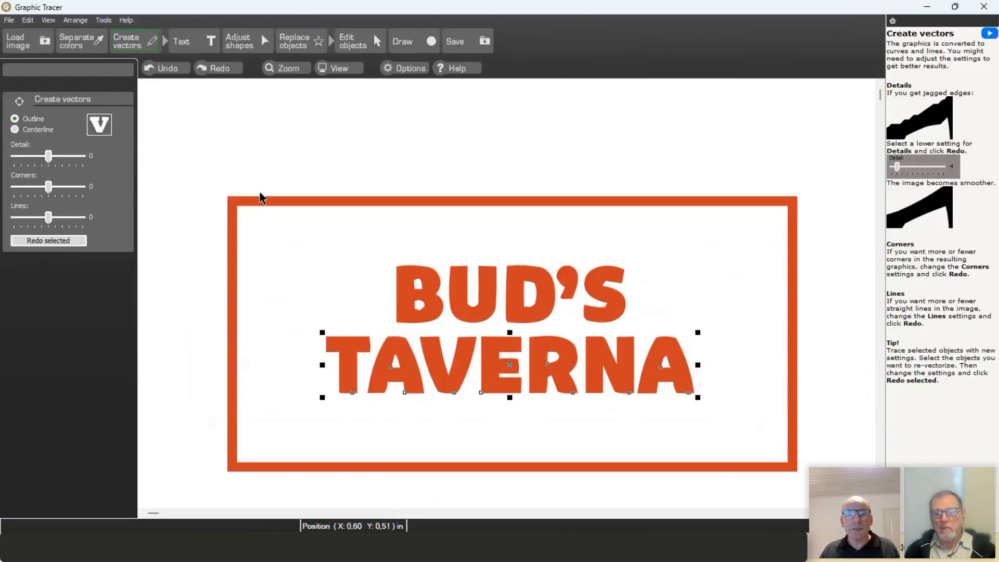
Step: Run Identify font & replace on TAVERNA and correct the second letter box to A
click(194, 44)
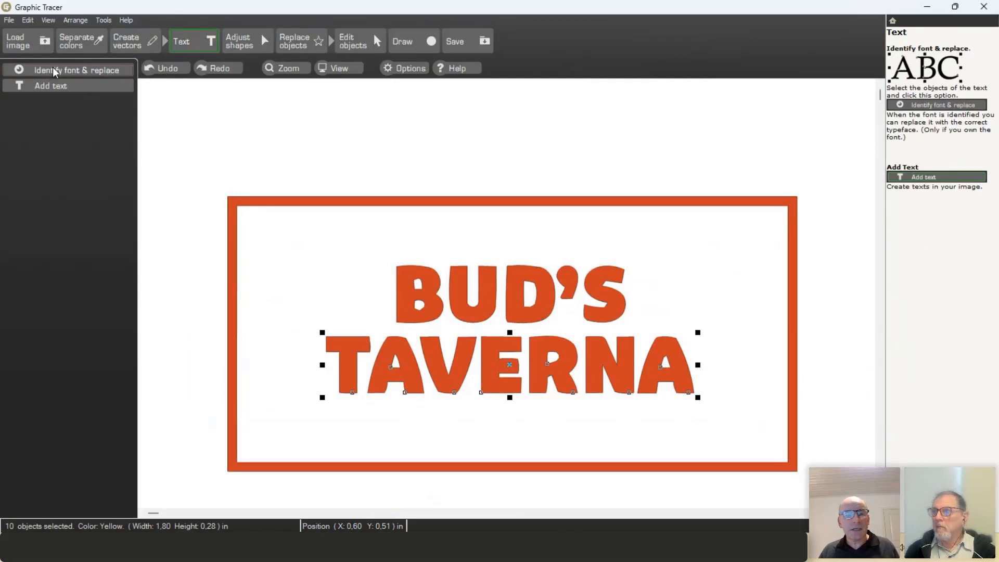
click(66, 71)
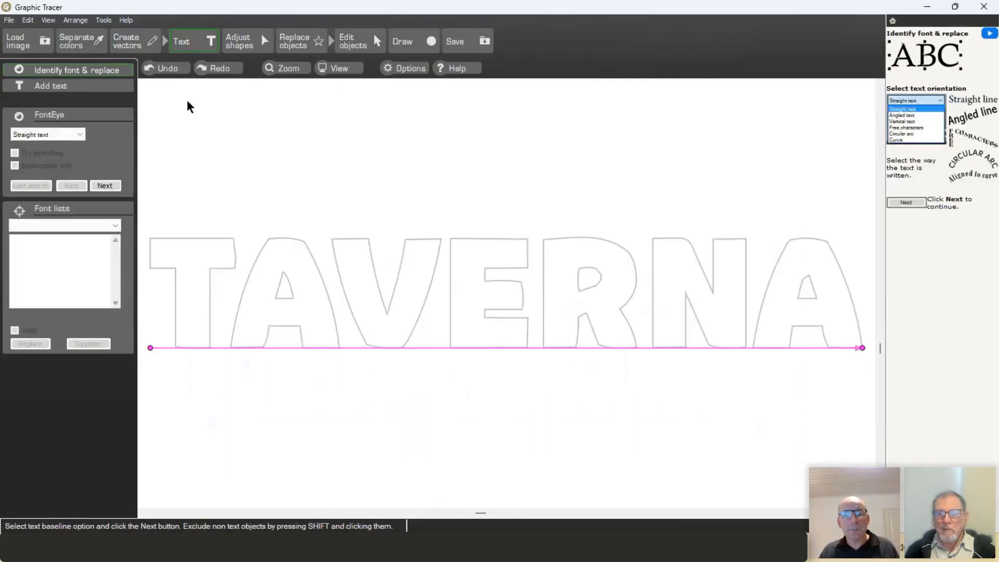
click(108, 186)
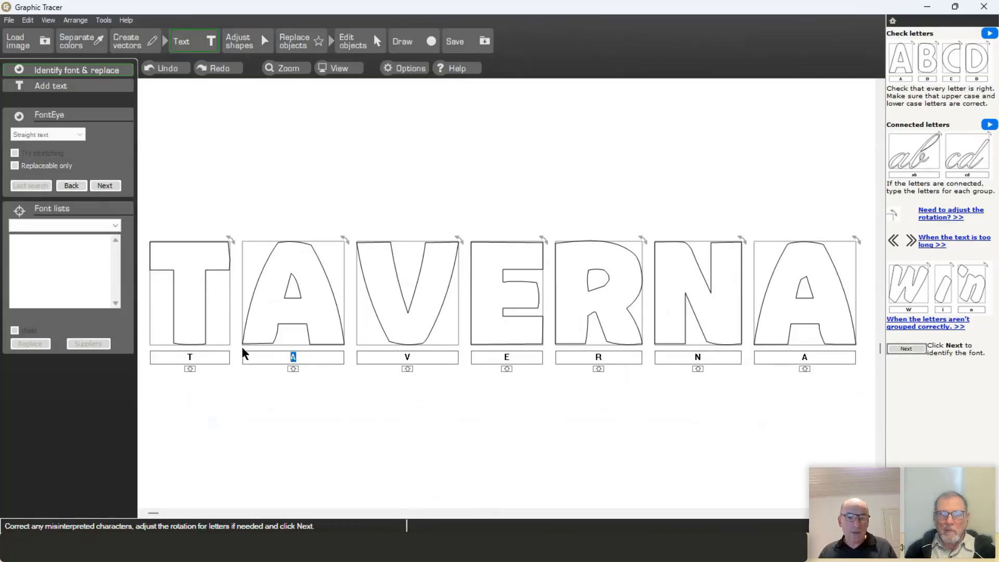
text(3)
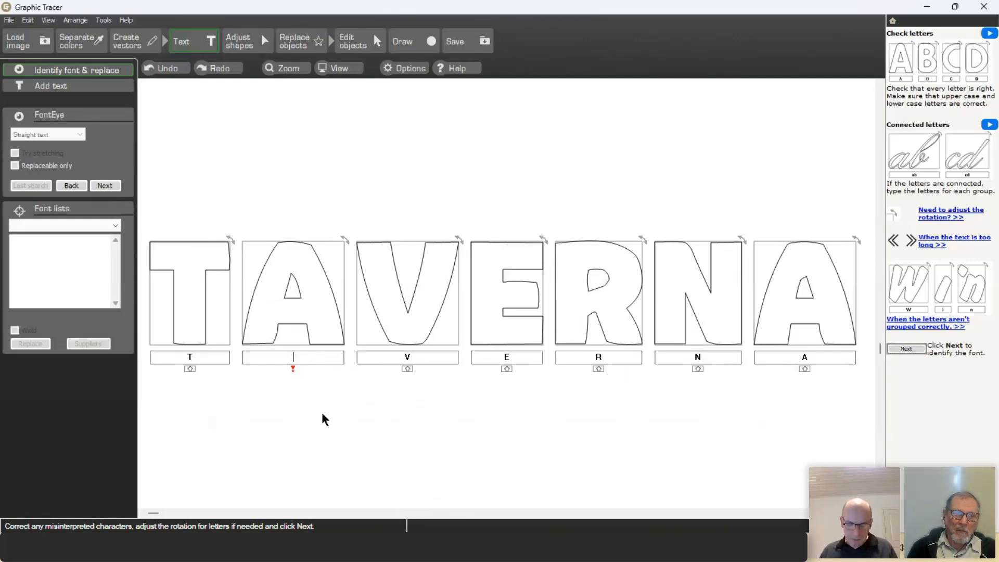
text(s)
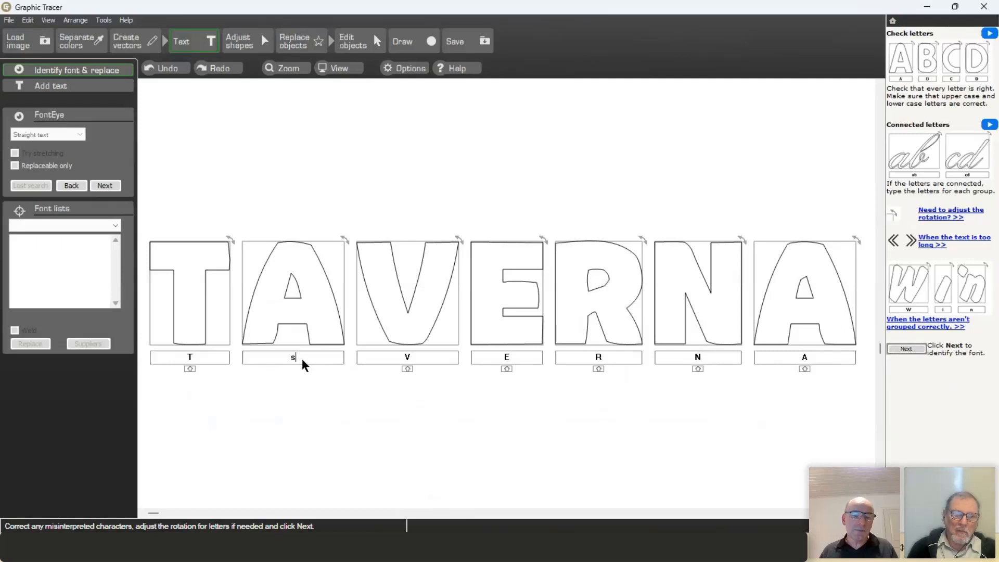
key(BackSpace)
text(A)
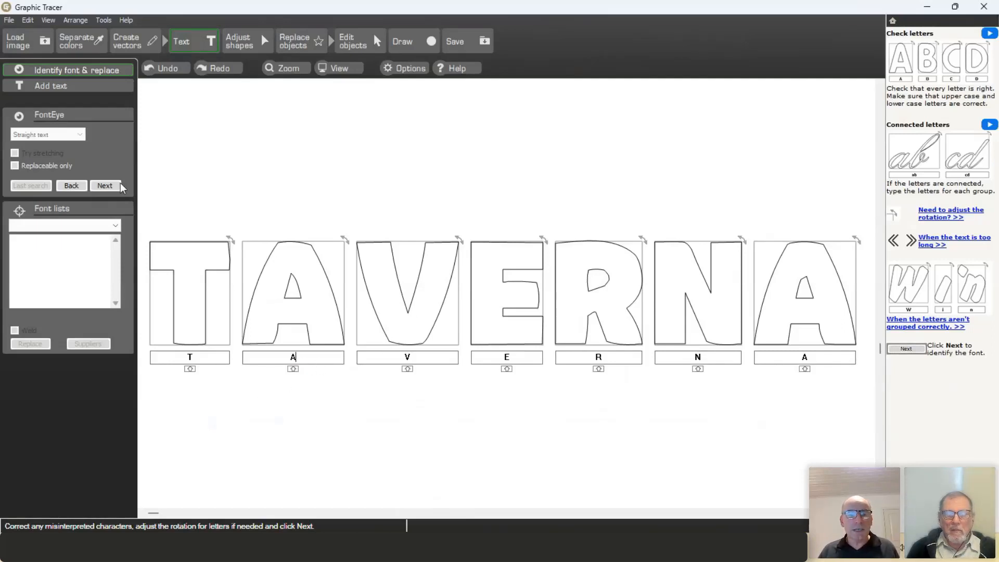
Step: Run FontEye on TAVERNA, compare the Puffin matches, and look up suppliers for Puffin Display Black
click(104, 186)
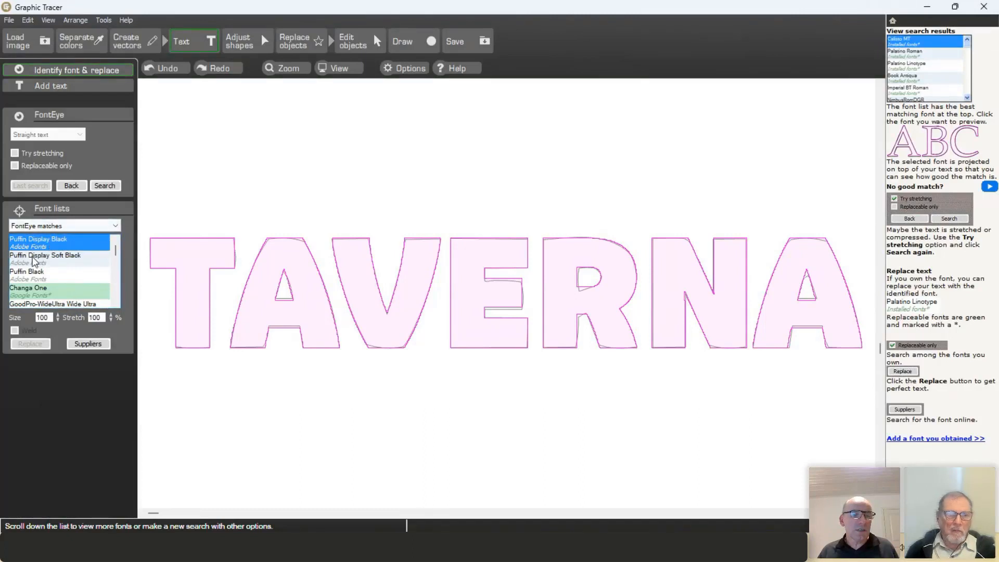
click(65, 261)
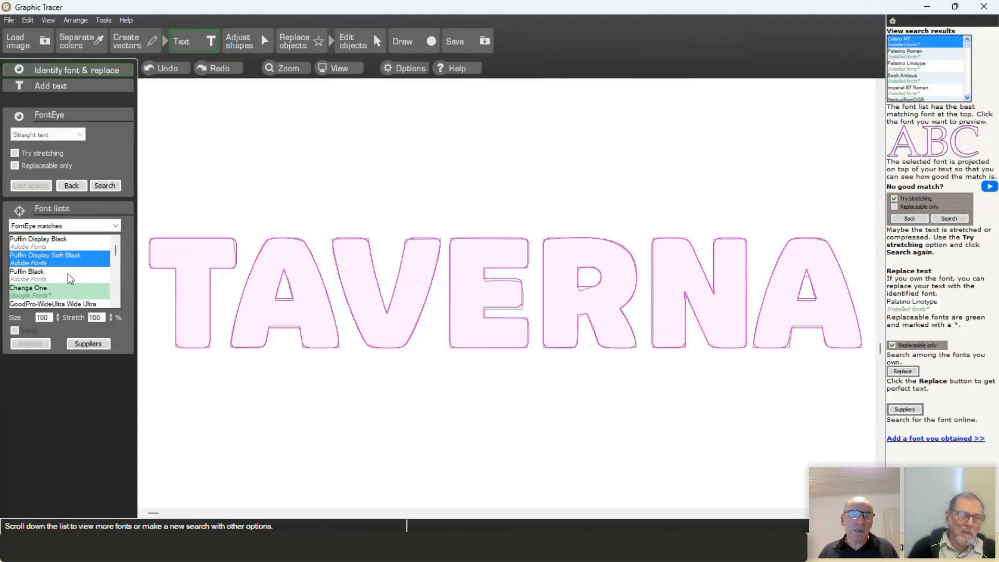
click(34, 275)
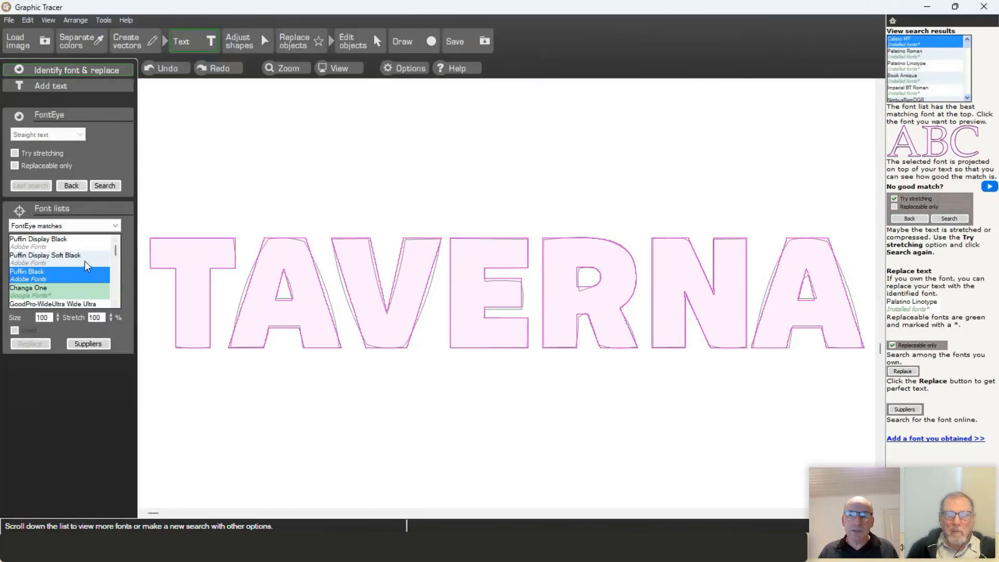
click(53, 256)
click(52, 245)
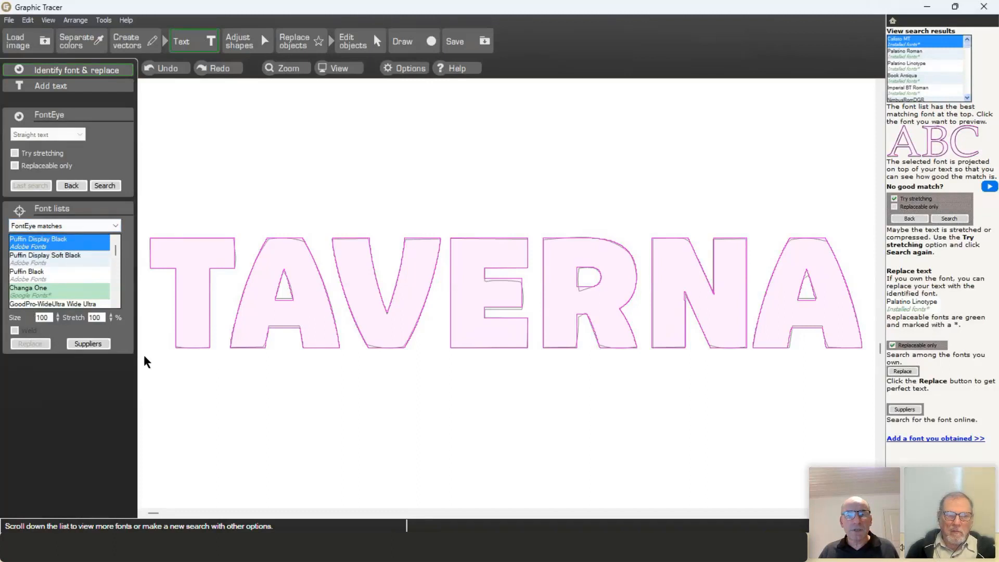
click(88, 344)
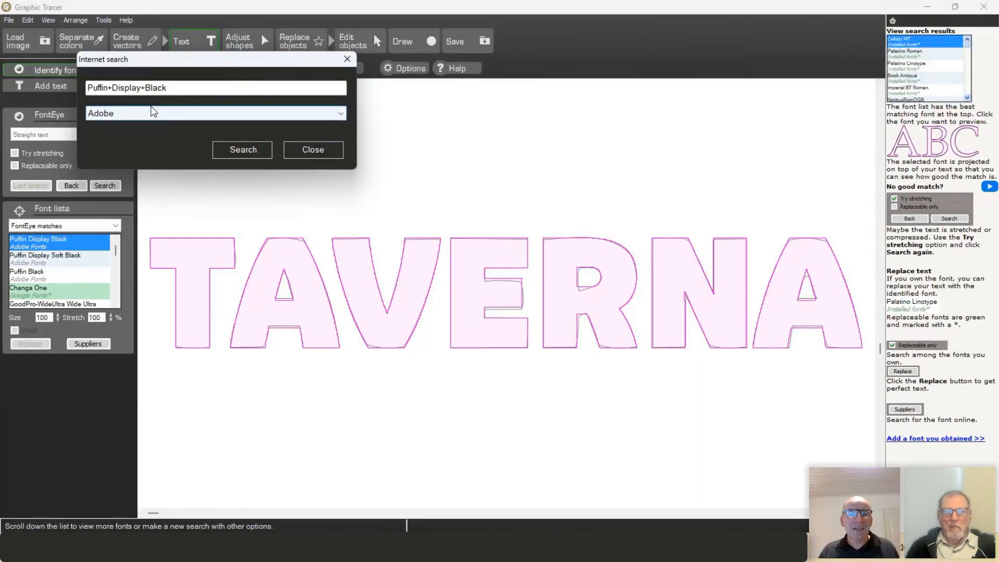
Step: Search Adobe Fonts for Puffin Display Black
click(252, 150)
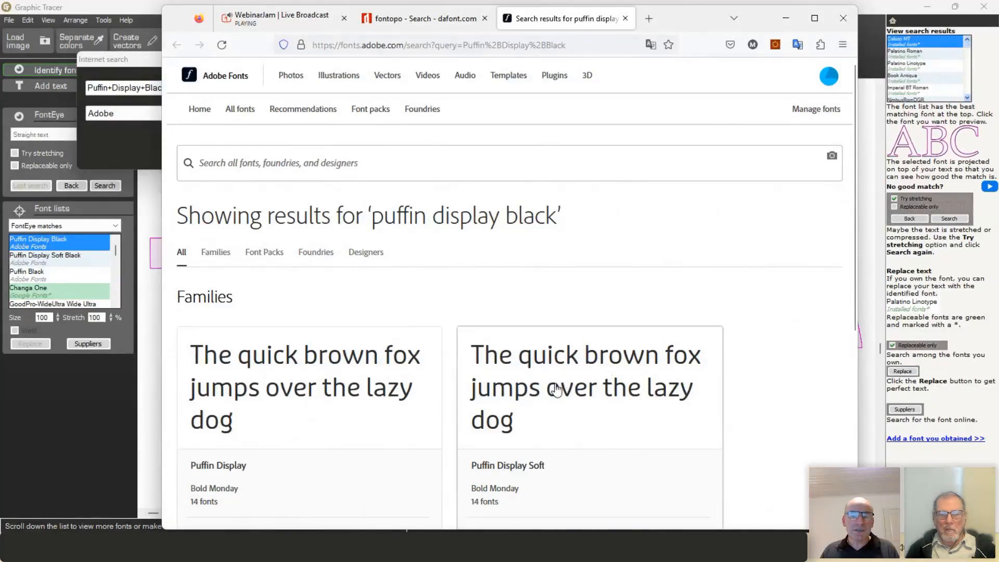
Step: Activate Puffin Display Black on the Puffin Display family page, then minimize Firefox
scroll(311, 417, down, 2)
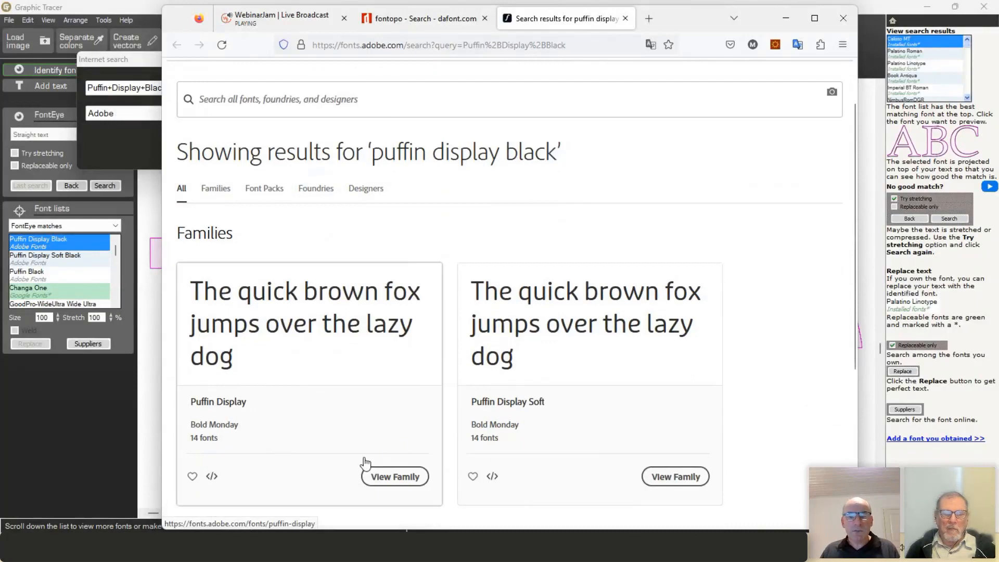
click(394, 478)
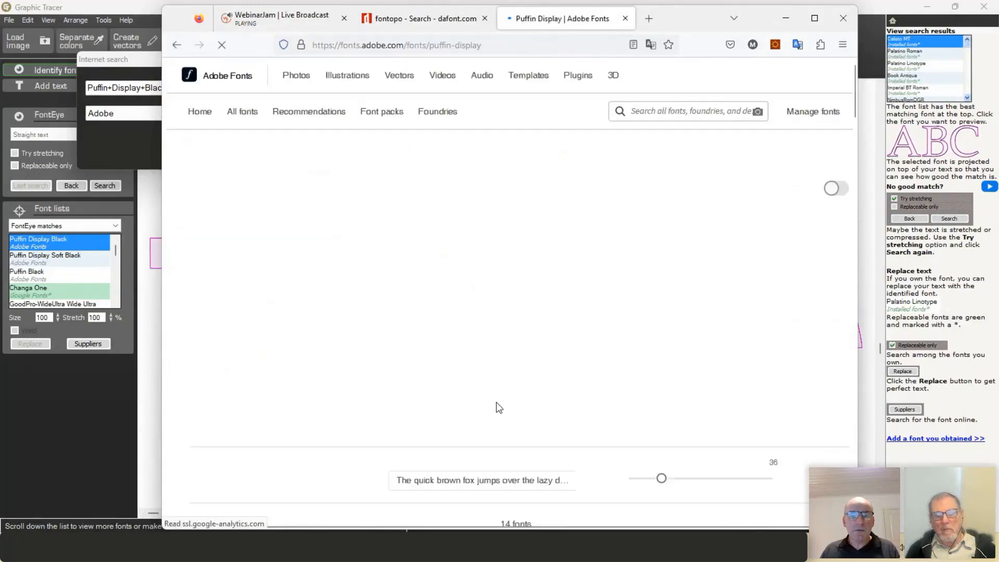
scroll(513, 367, down, 2)
scroll(512, 367, down, 6)
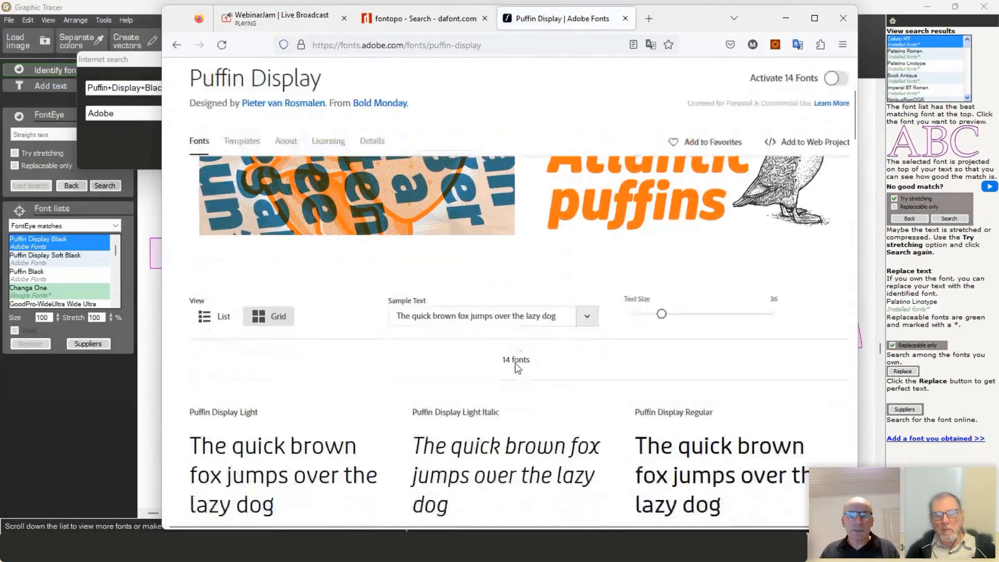
scroll(516, 374, down, 15)
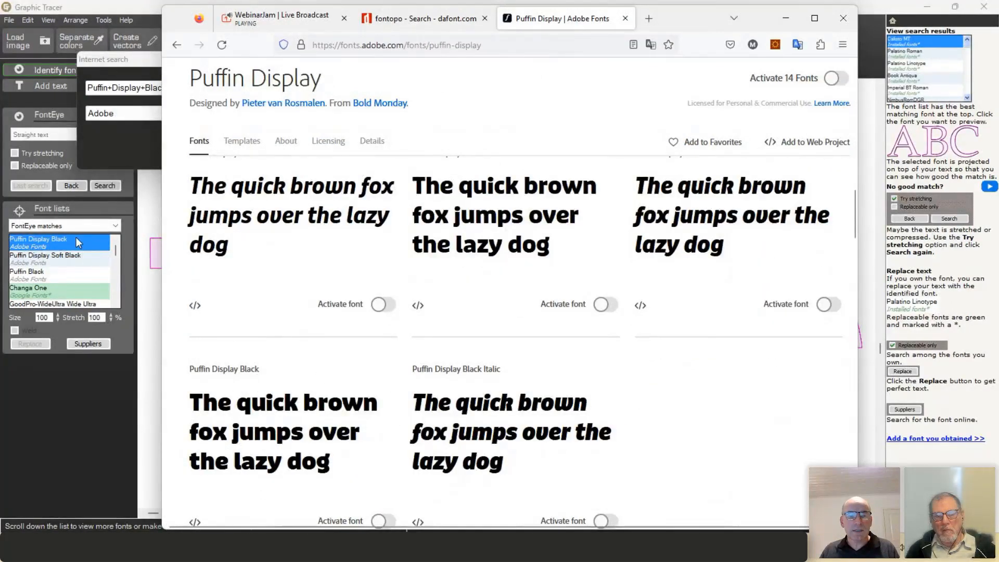
scroll(354, 389, down, 1)
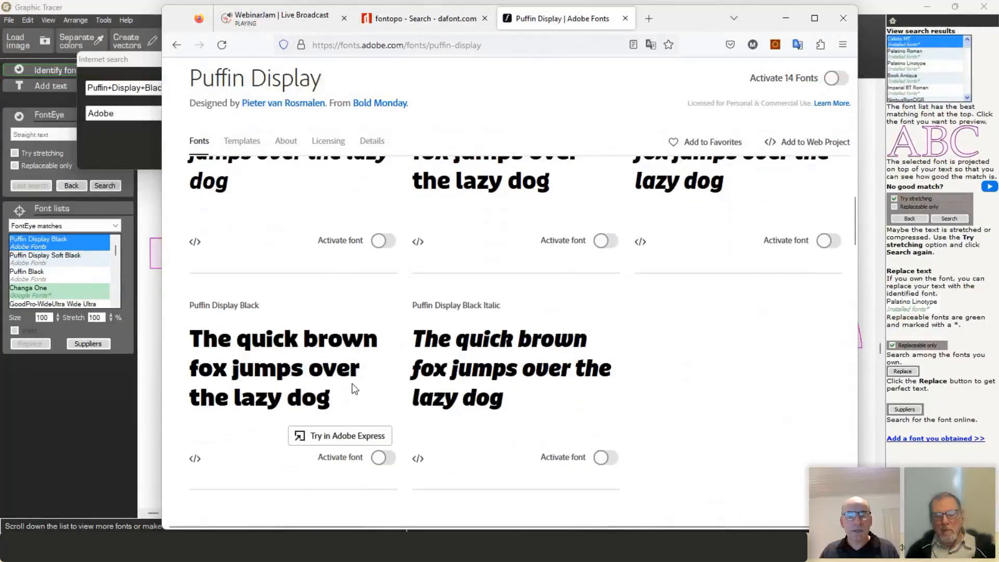
click(381, 458)
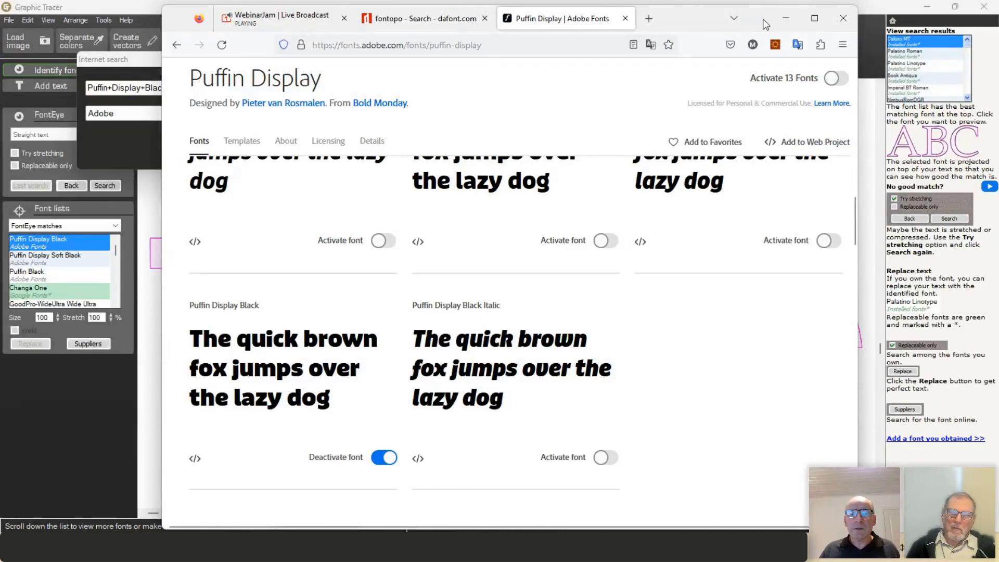
click(785, 18)
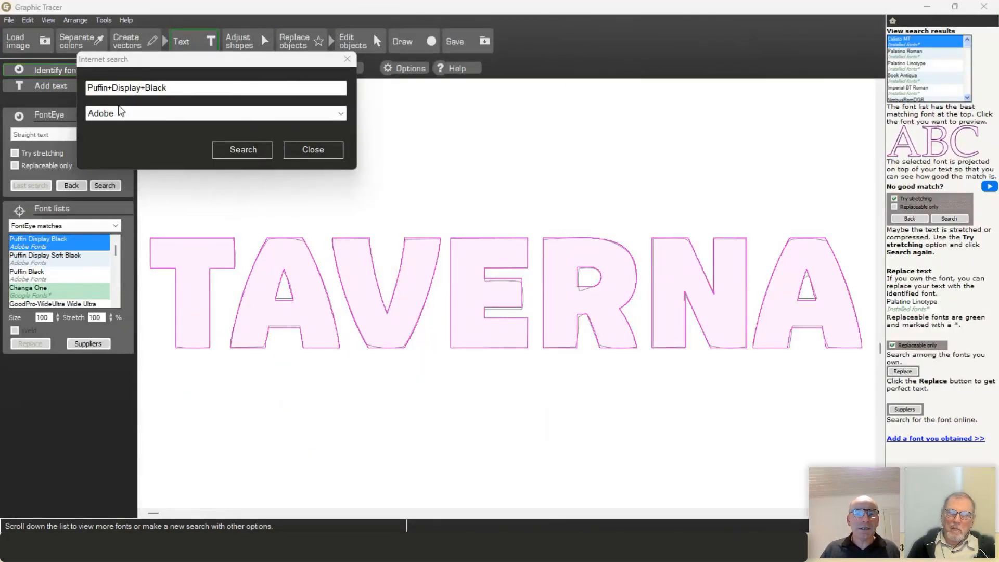
Step: Close the font search and update the My Adobe Fonts database, which finds no new fonts
click(319, 150)
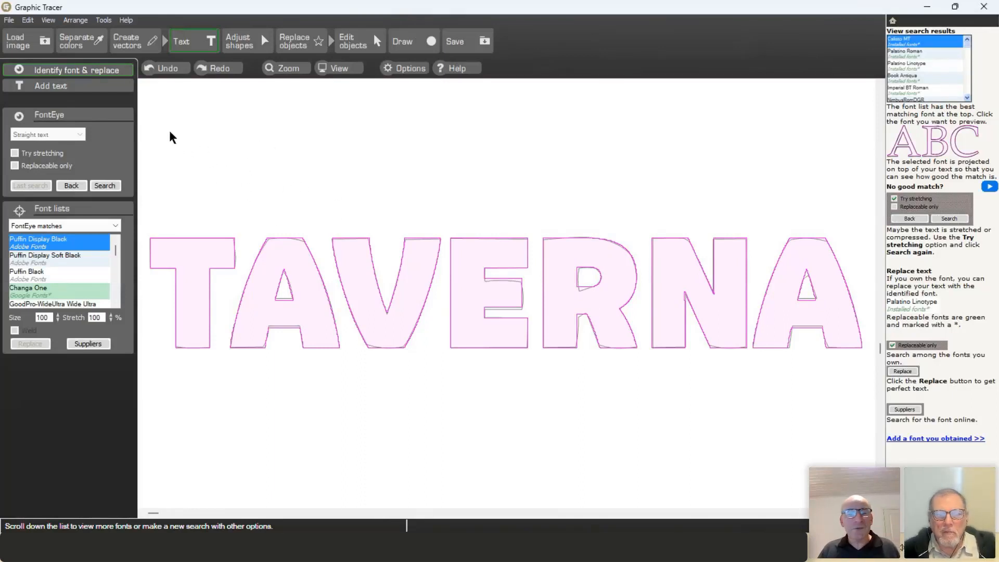
click(100, 21)
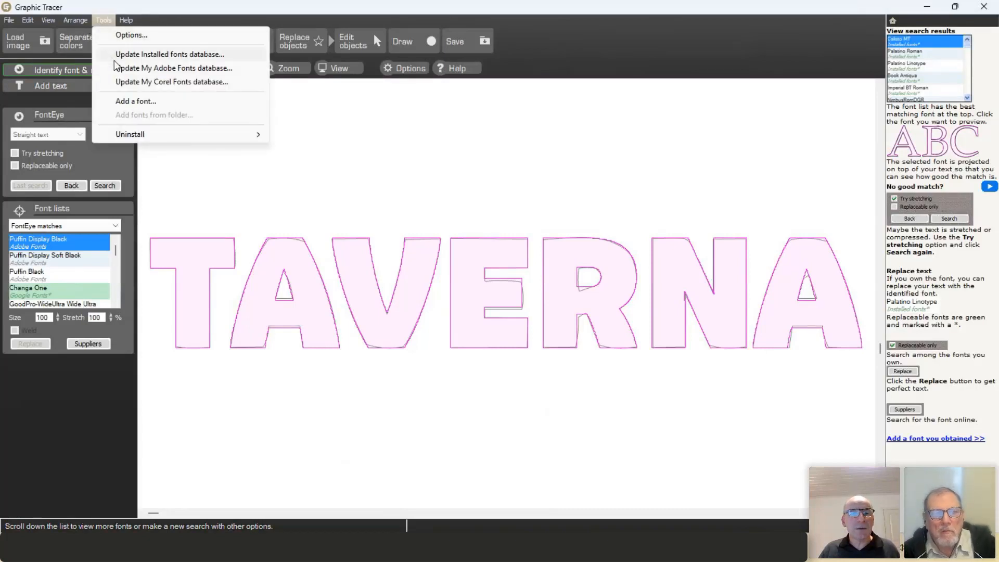
click(221, 71)
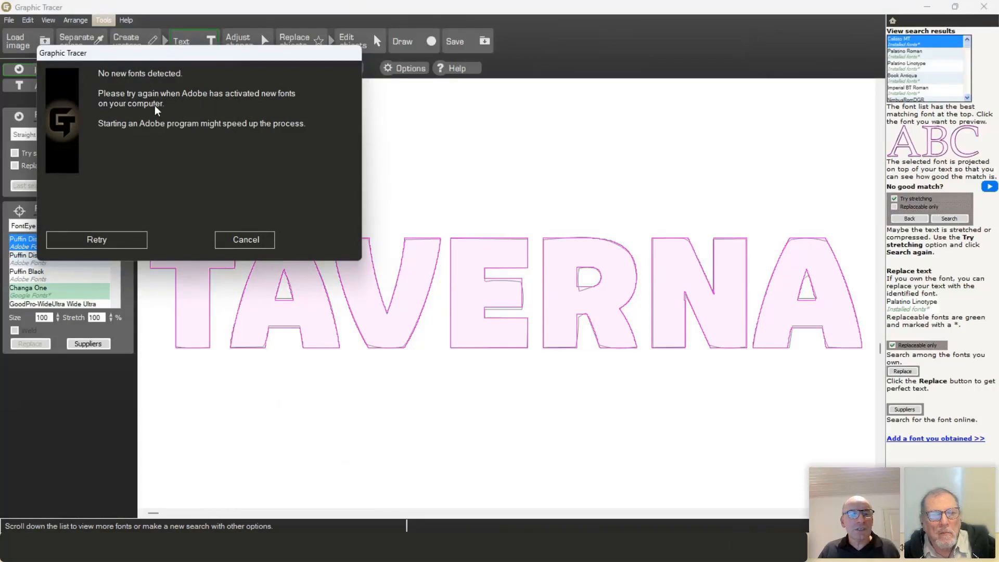
click(124, 237)
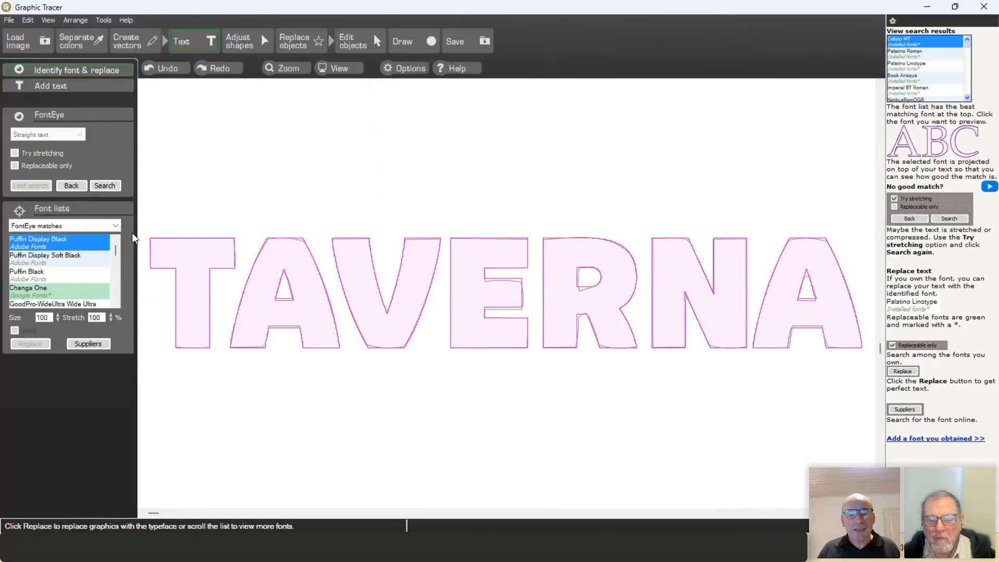
key(super)
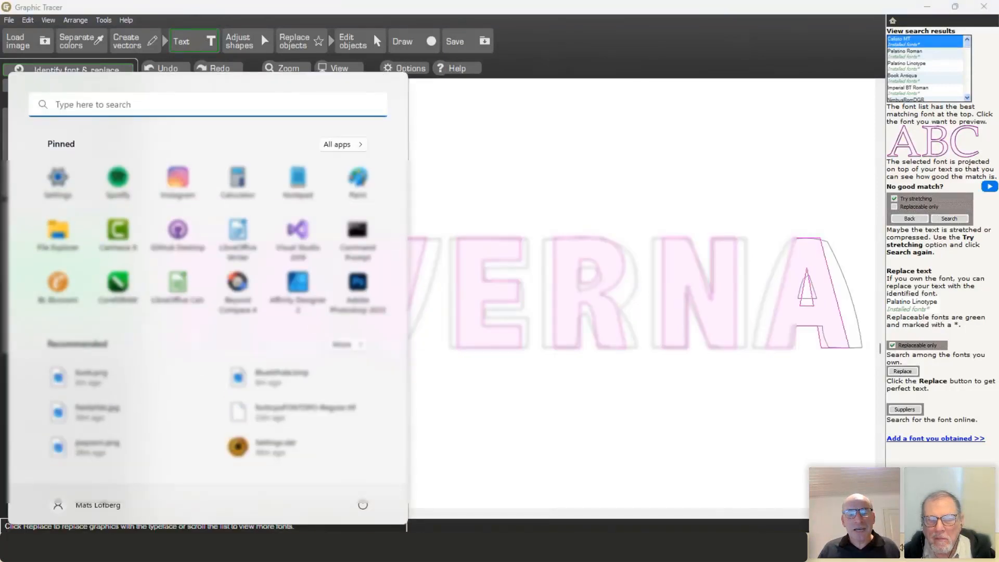
Step: Launch Adobe Illustrator from All apps so the font syncs, then minimize it
click(339, 142)
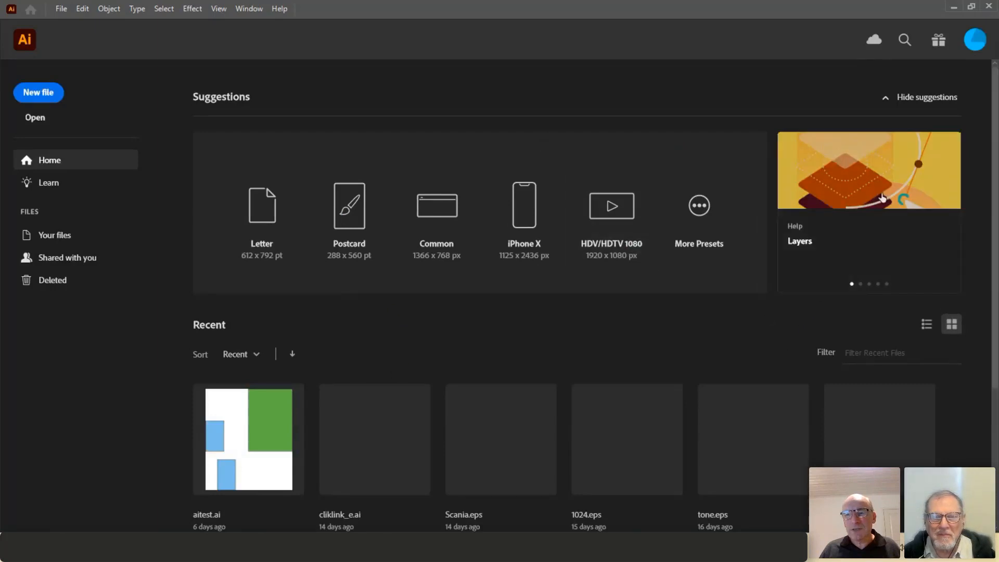
click(951, 7)
click(953, 8)
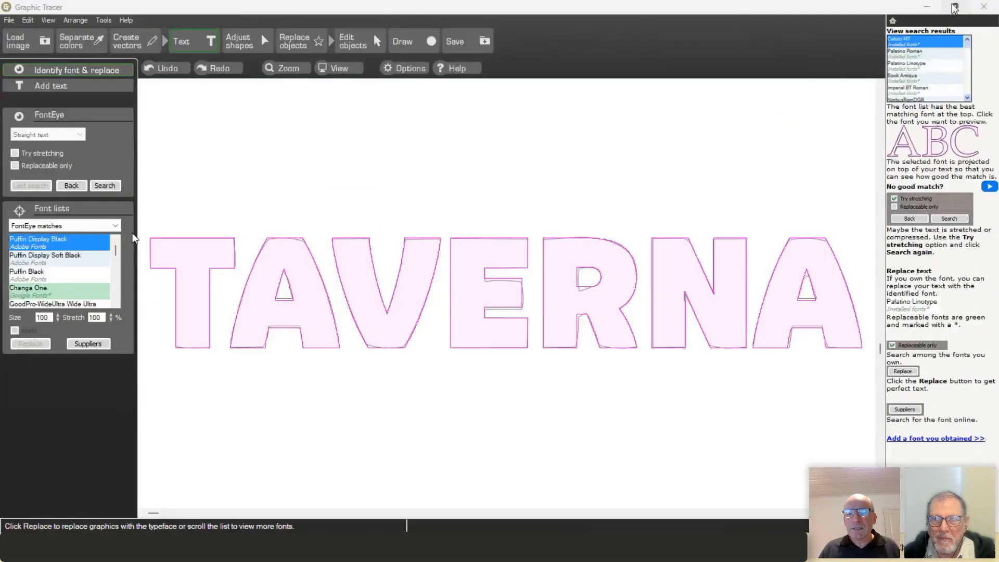
Step: Refresh the Adobe fonts database and preview Puffin Display Black from My Adobe Fonts over TAVERNA
click(102, 21)
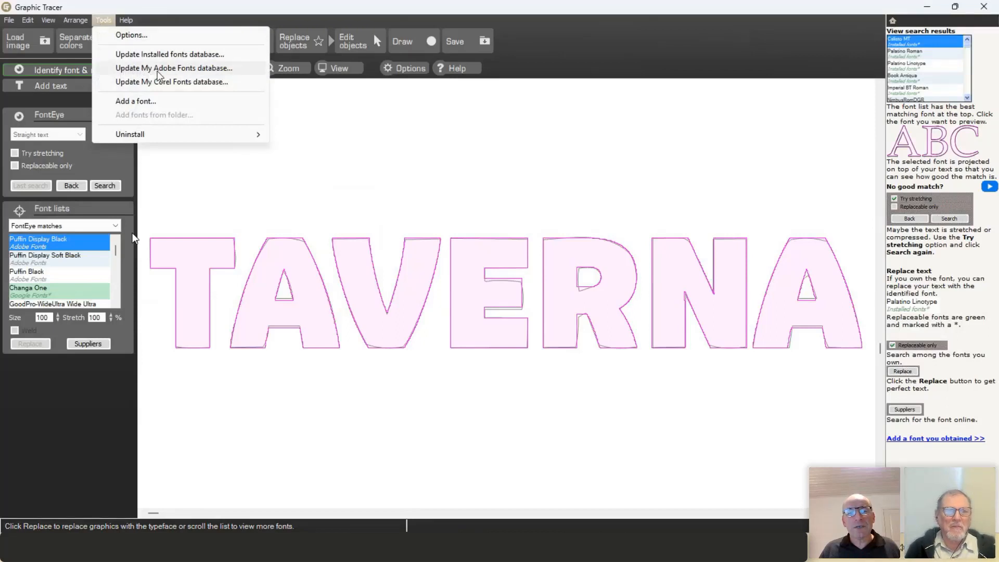
click(192, 68)
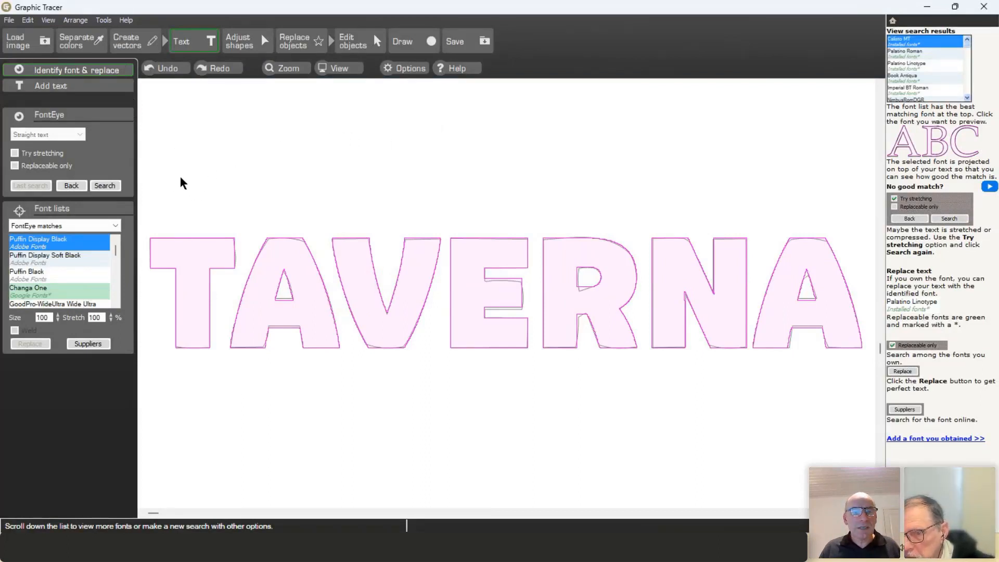
click(115, 227)
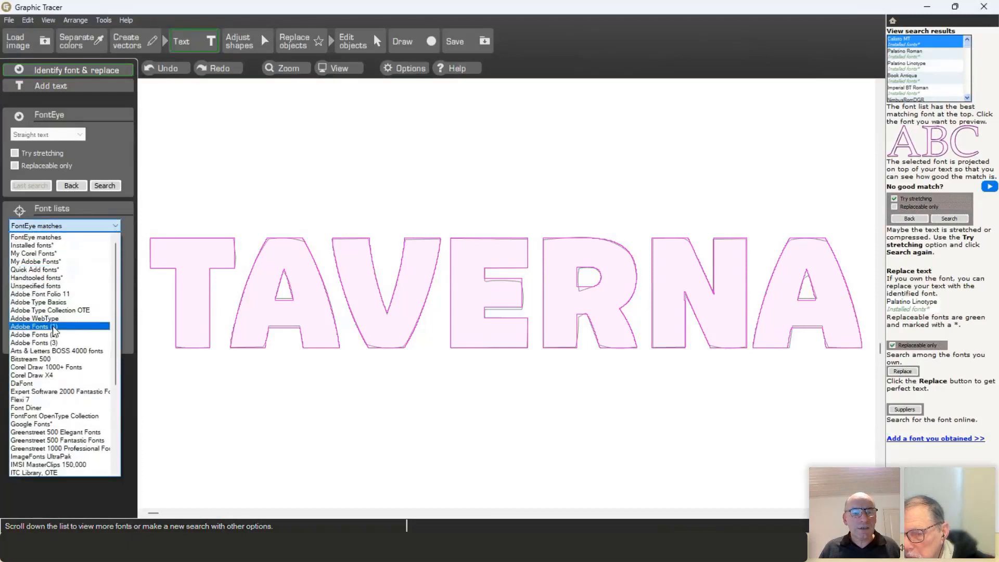
click(67, 262)
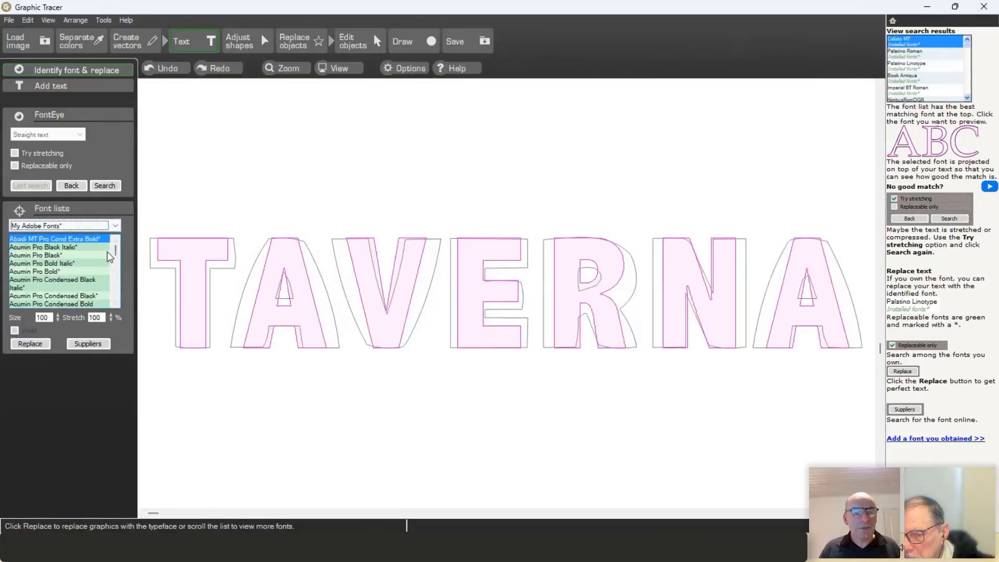
drag(116, 250, 115, 289)
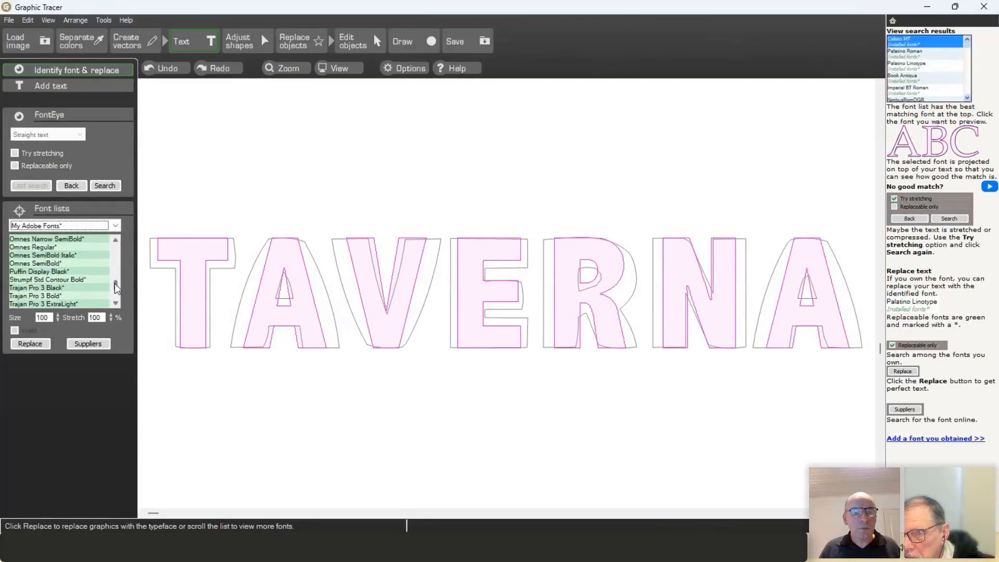
click(42, 273)
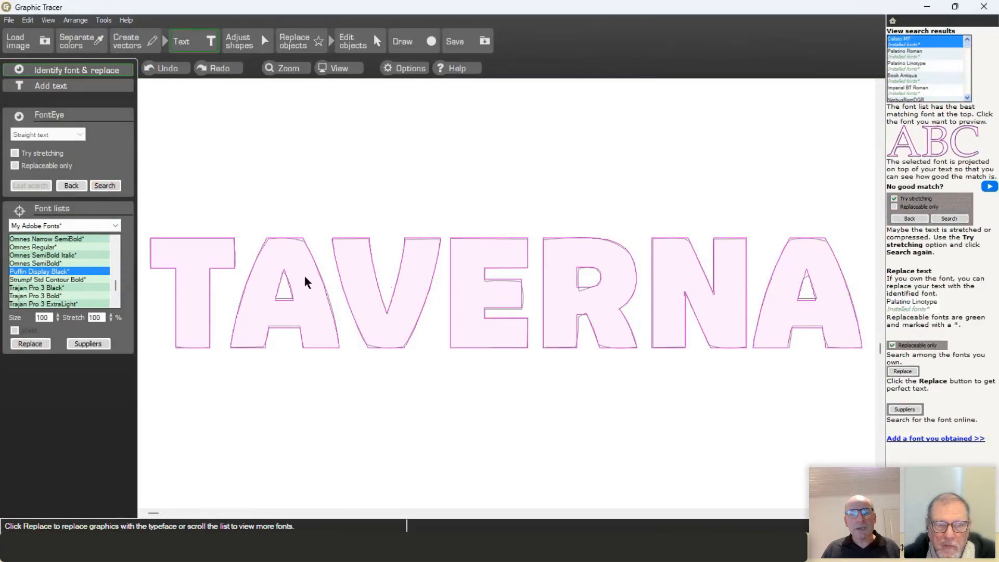
Step: Replace TAVERNA with Puffin Display Black text and select the BUD'S letters
click(41, 342)
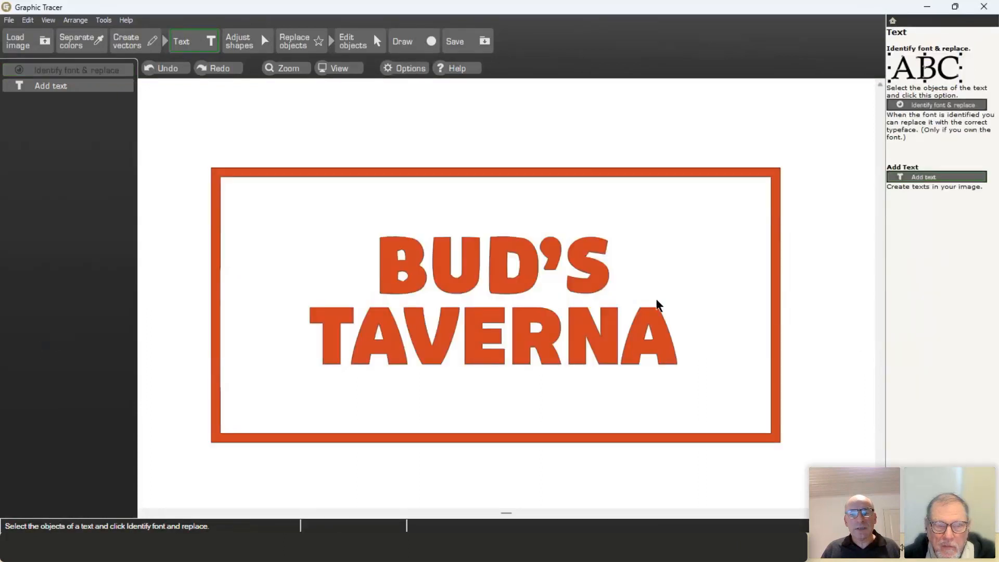
drag(339, 208, 662, 296)
drag(182, 150, 673, 319)
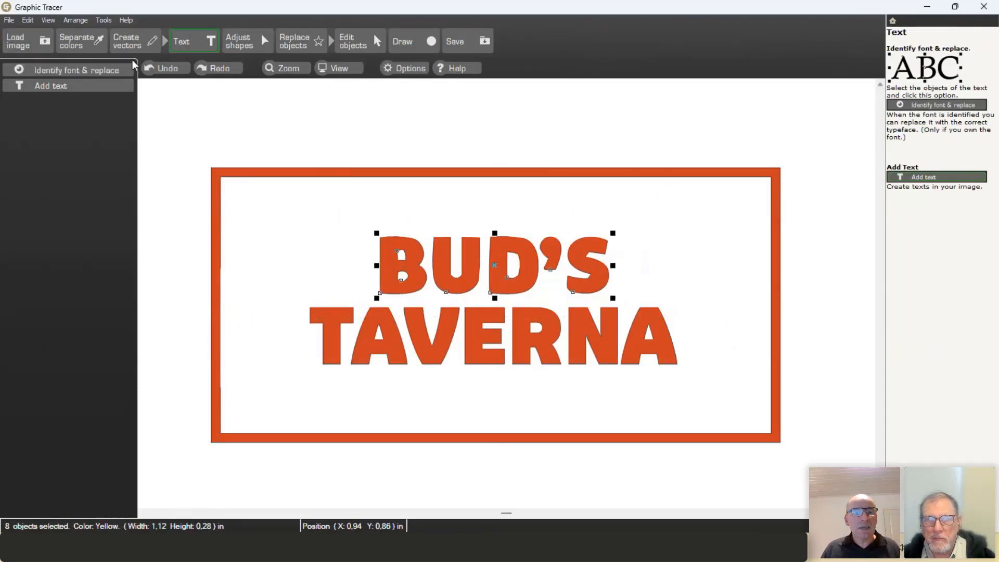
Step: Identify the BUD'S font, labelling the unrecognised character as an apostrophe
click(121, 71)
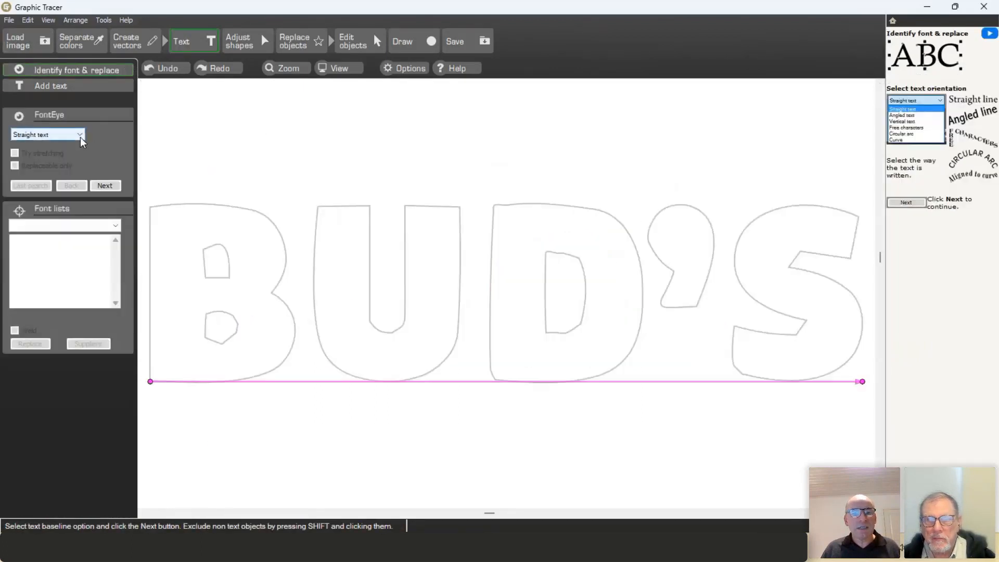
click(105, 186)
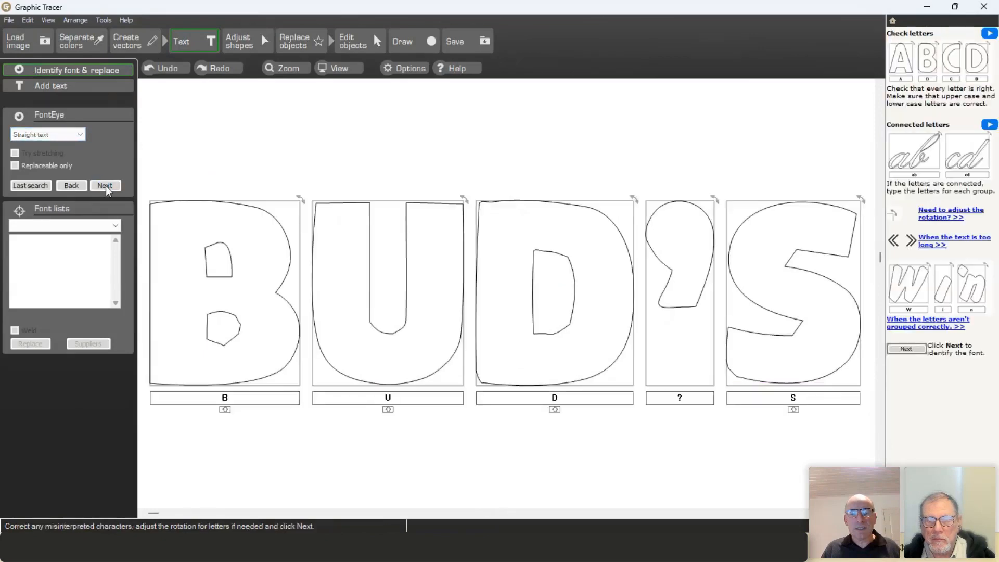
click(665, 398)
text(')
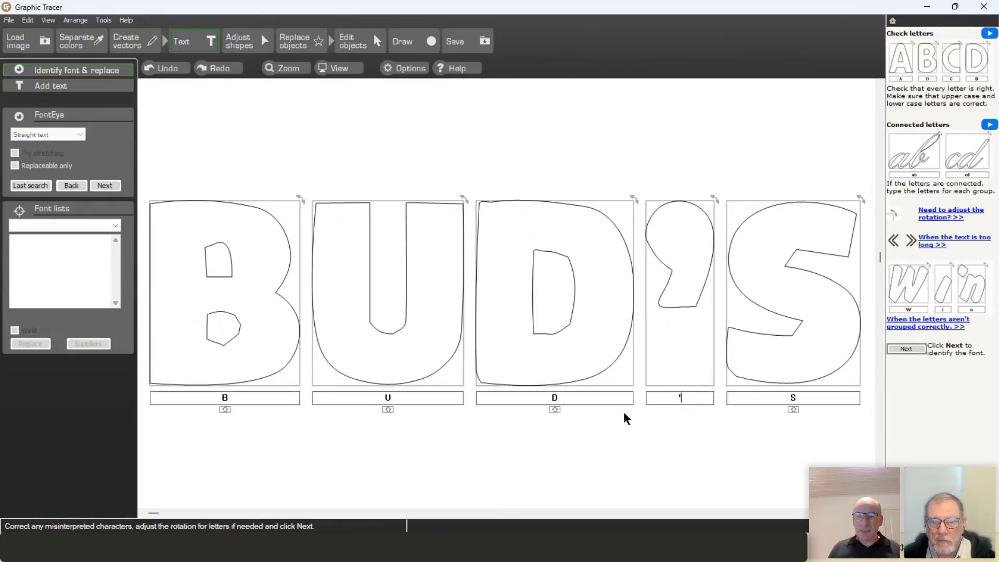
click(105, 186)
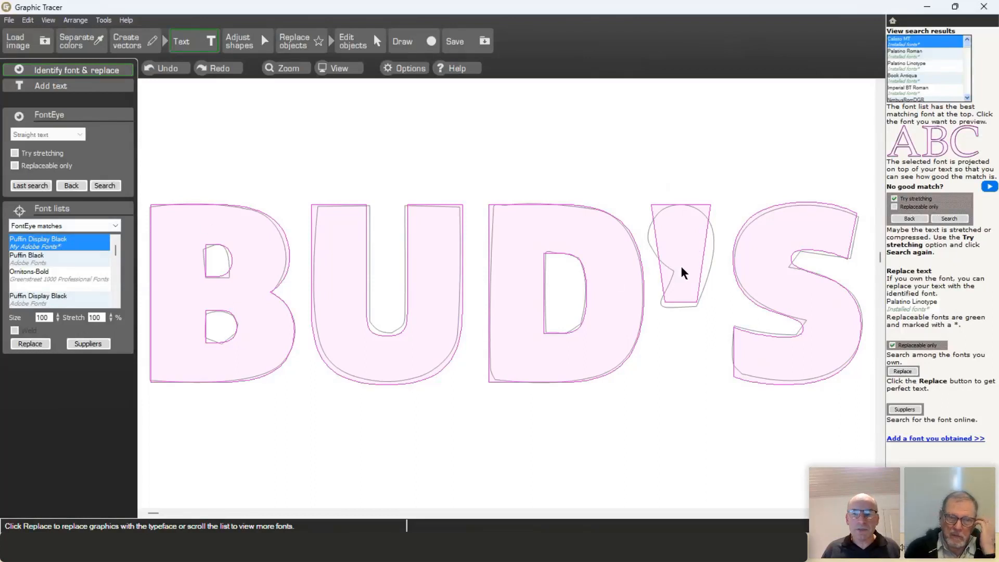
Step: Relabel the apostrophe as ' and rerun the BUD'S font search, then return to letter checking
click(82, 186)
double_click(661, 398)
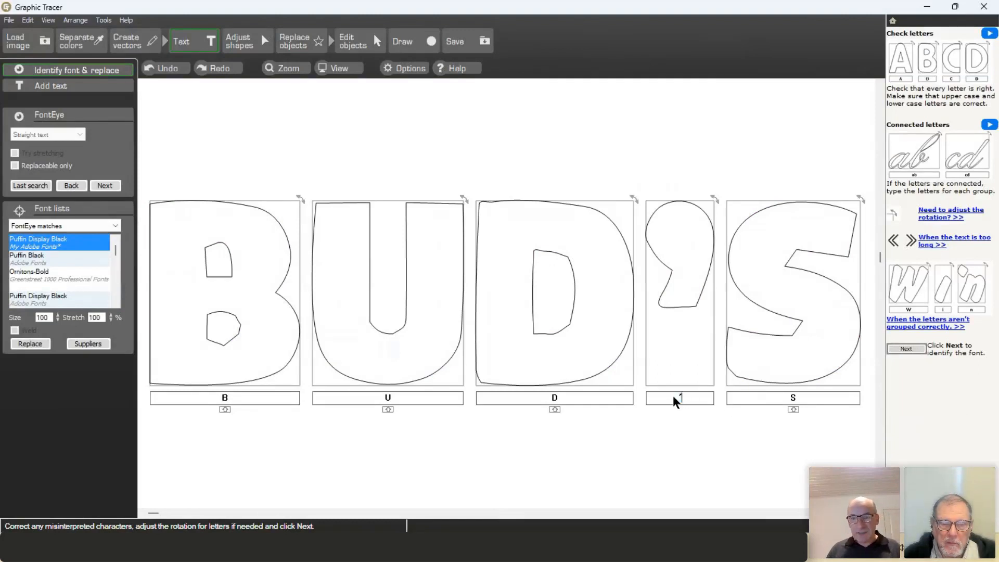
text(')
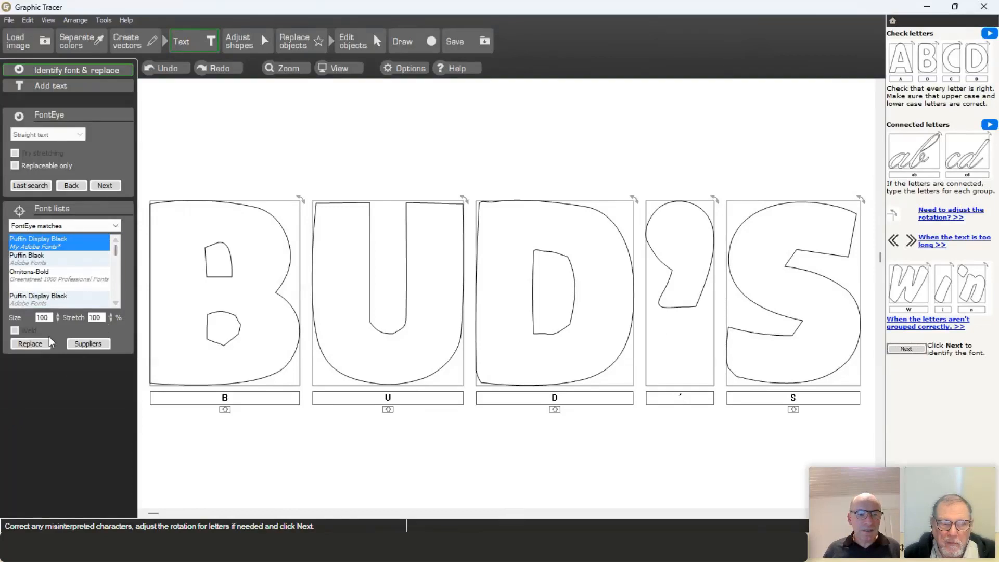
click(105, 186)
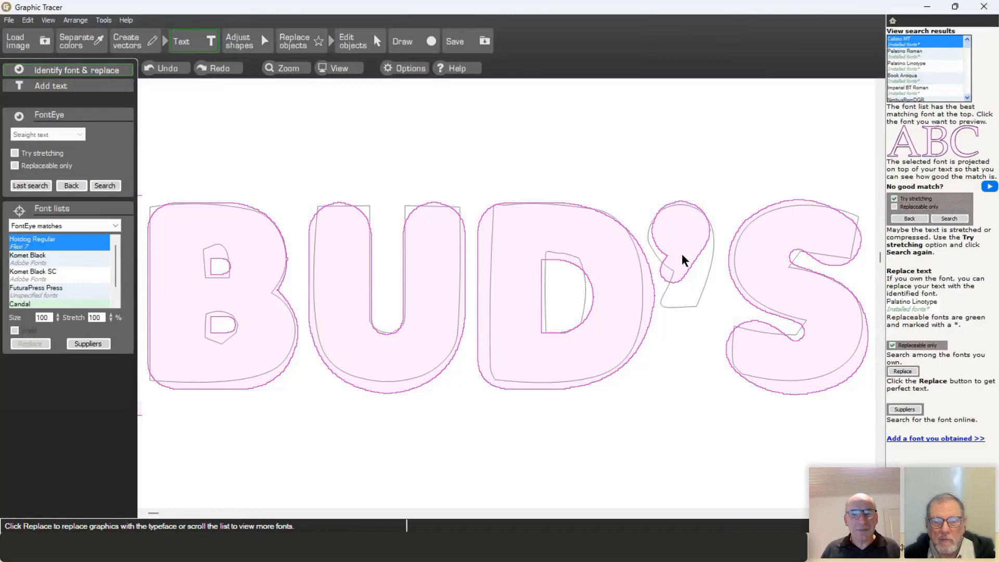
click(74, 187)
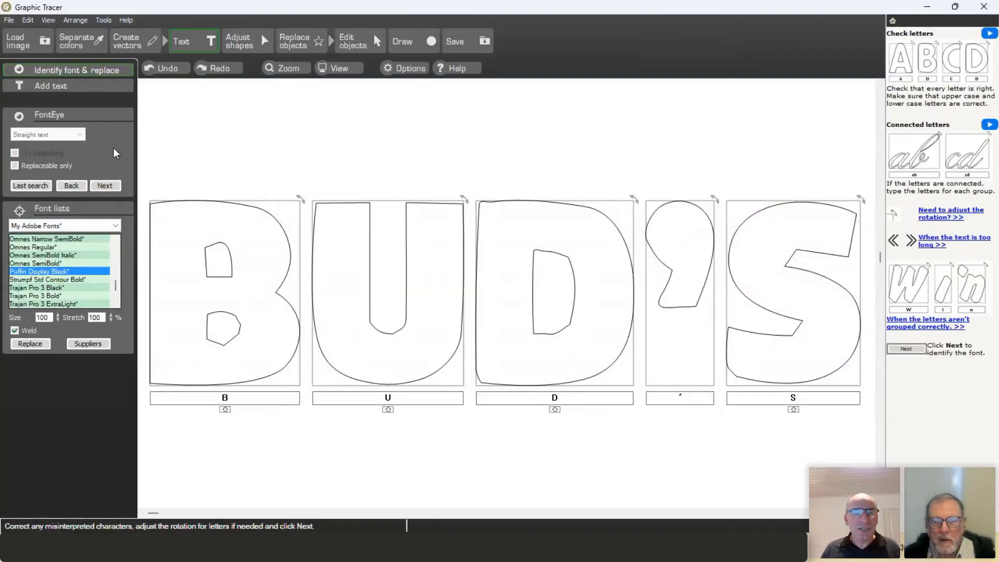
Step: Exclude the apostrophe and replace B, U, D, S with Puffin Display Black text
click(71, 186)
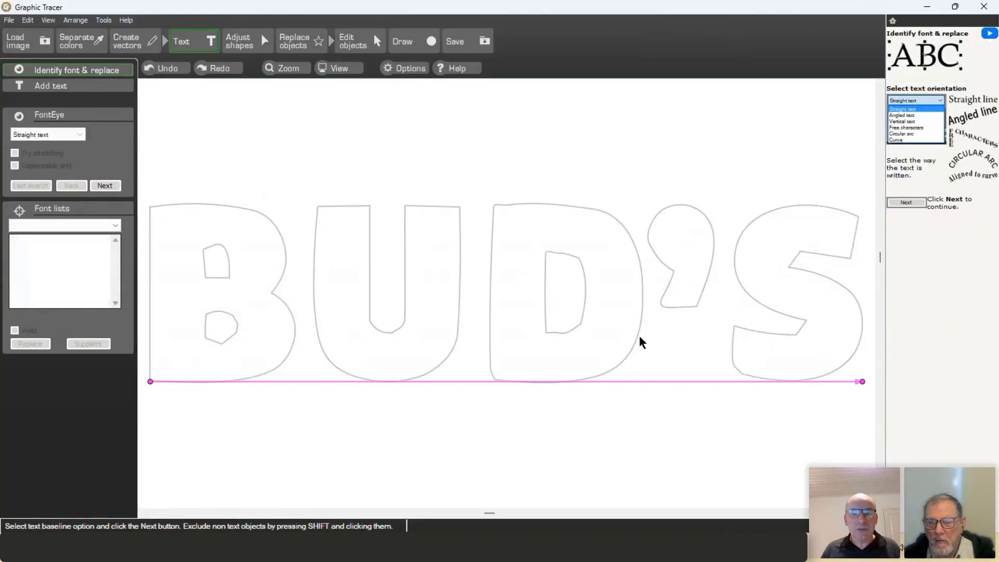
shift+click(691, 307)
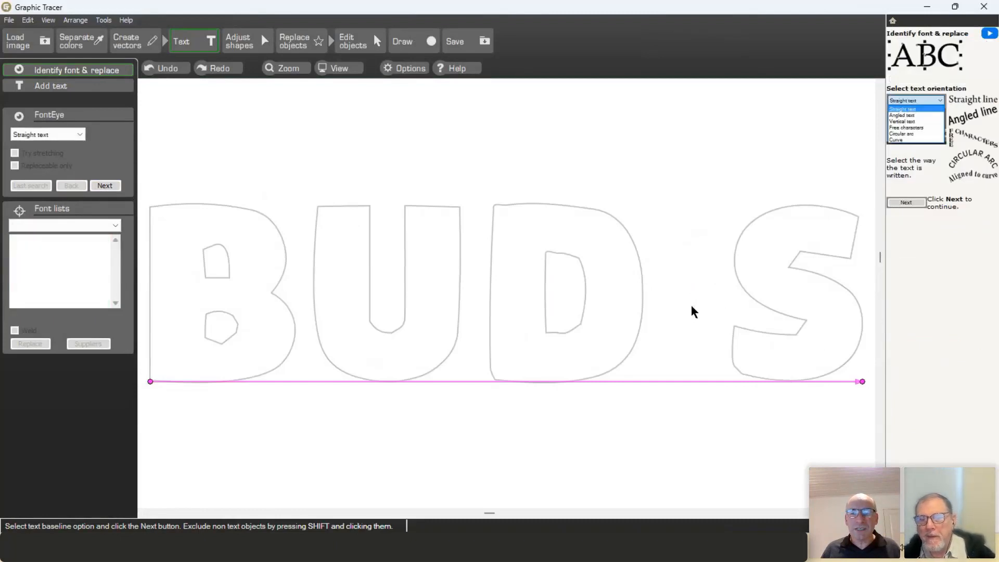
click(106, 186)
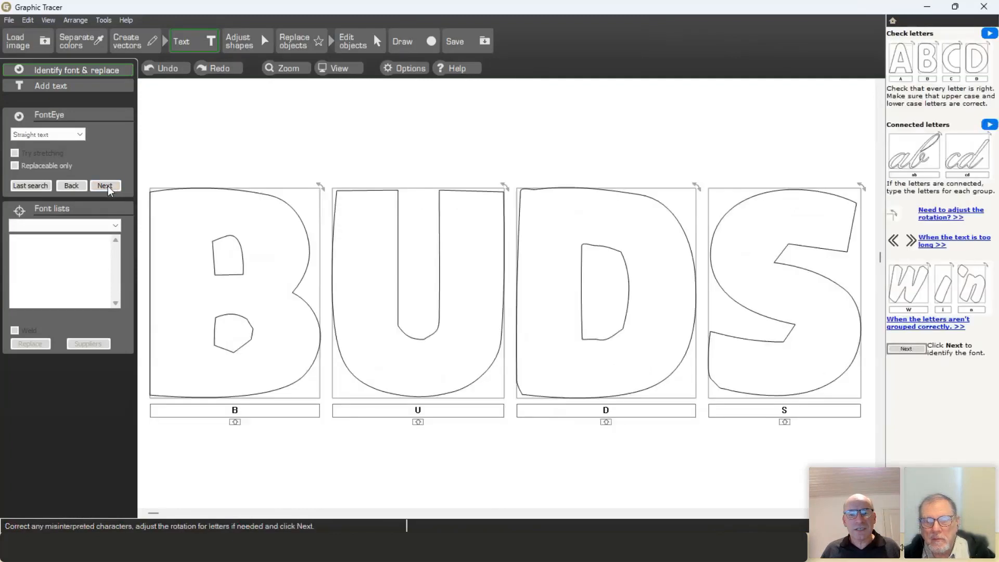
click(106, 186)
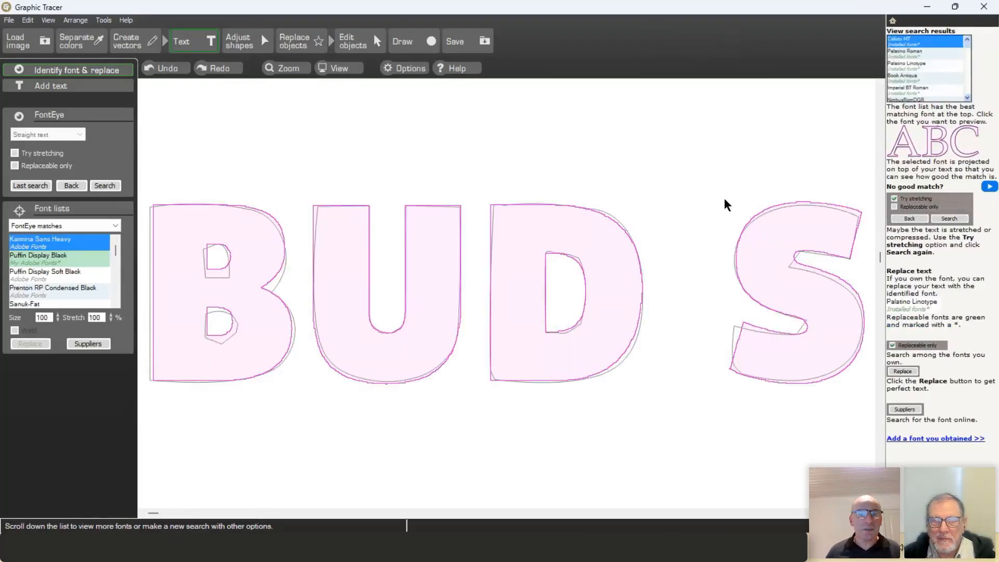
click(73, 254)
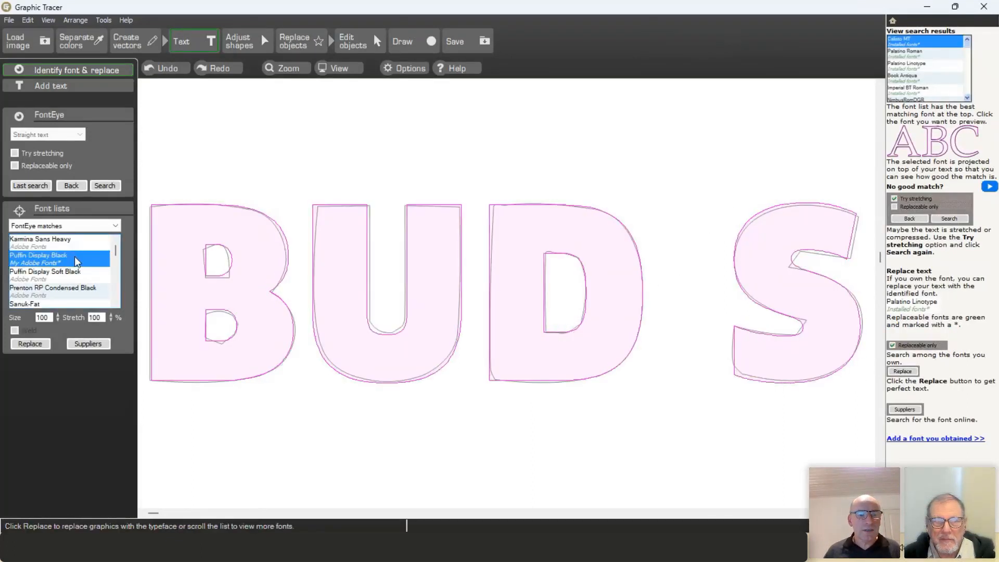
click(31, 342)
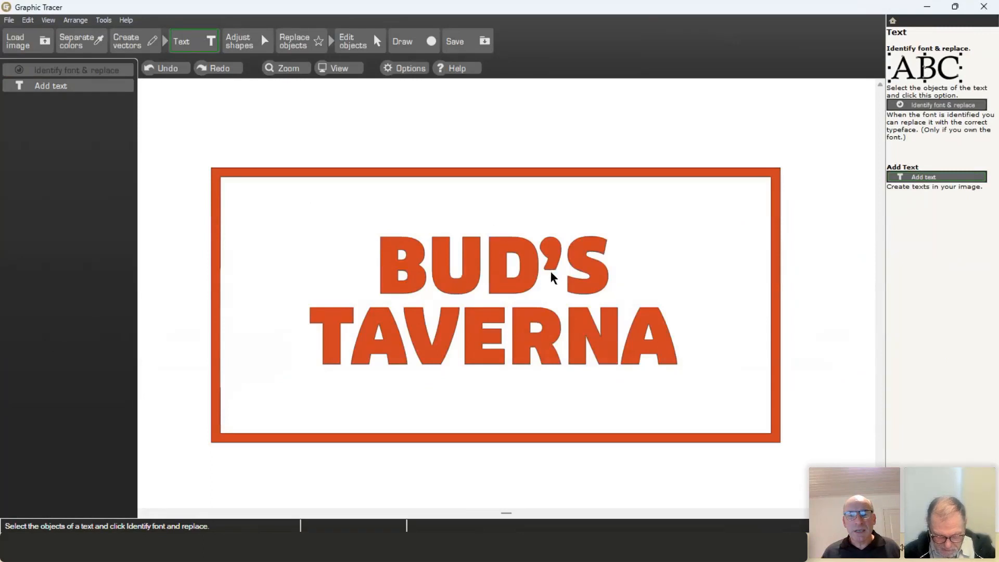
Step: Label the apostrophe as a comma and replace it with Puffin Display Black from the last search
scroll(550, 271, up, 4)
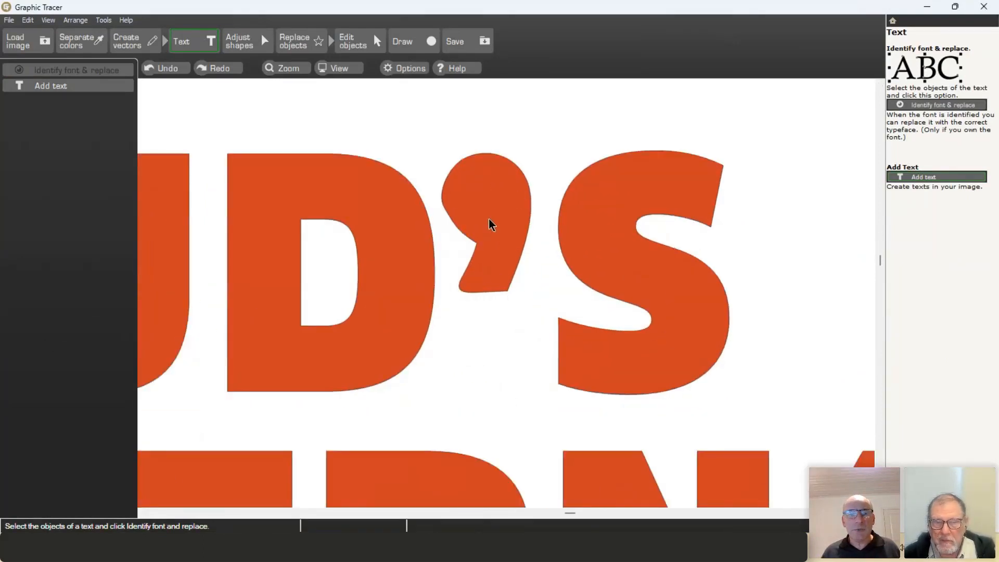
click(514, 218)
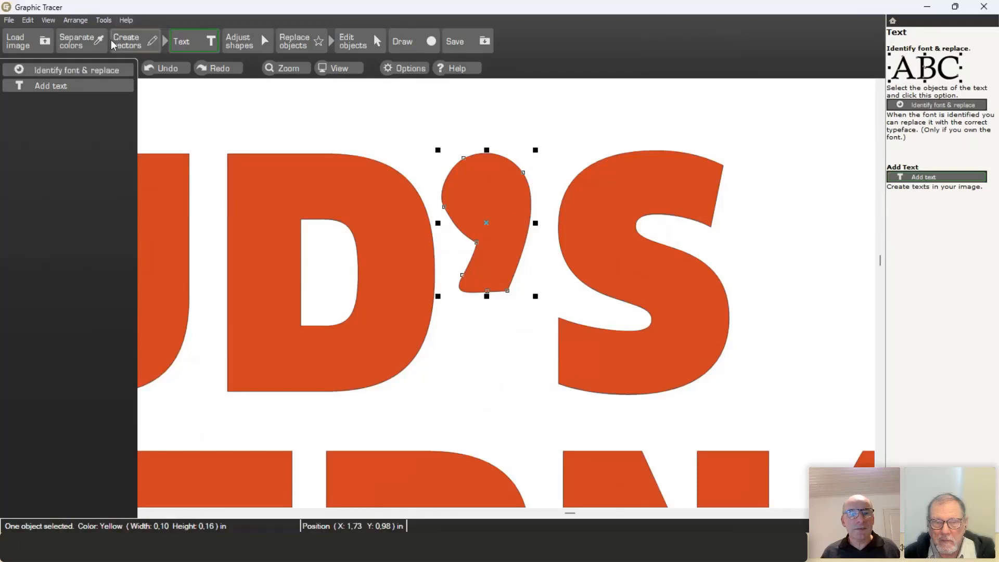
click(96, 69)
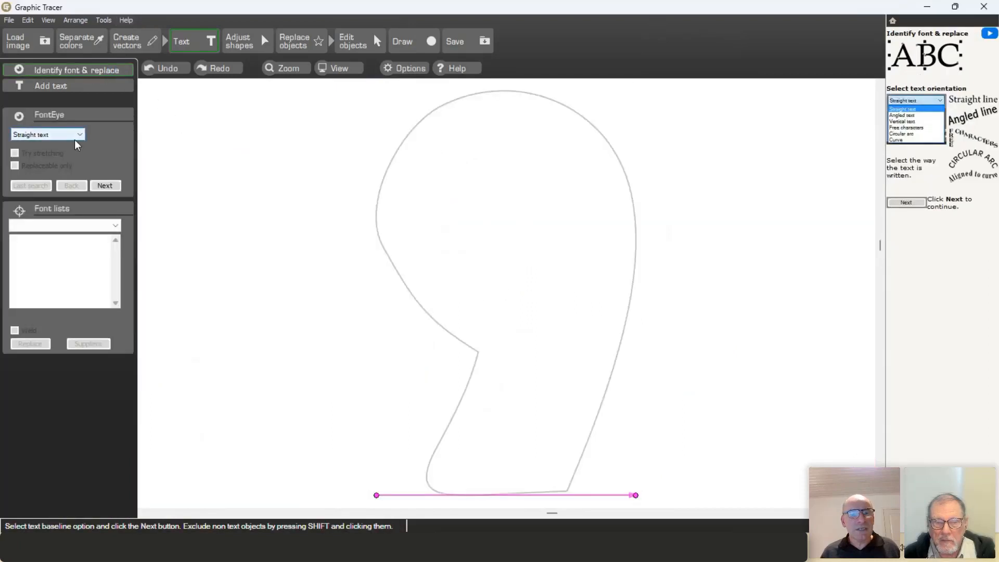
click(102, 186)
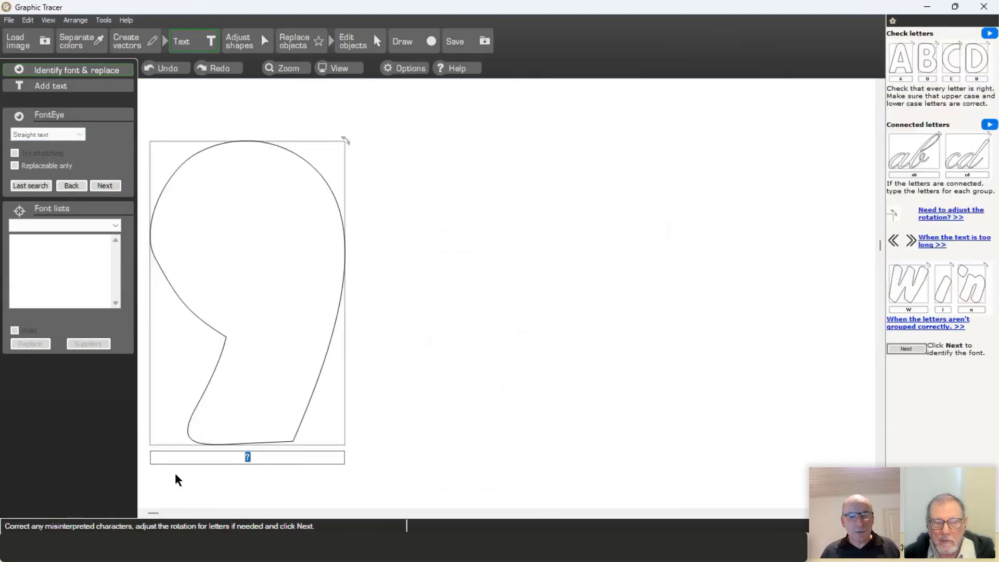
text(,)
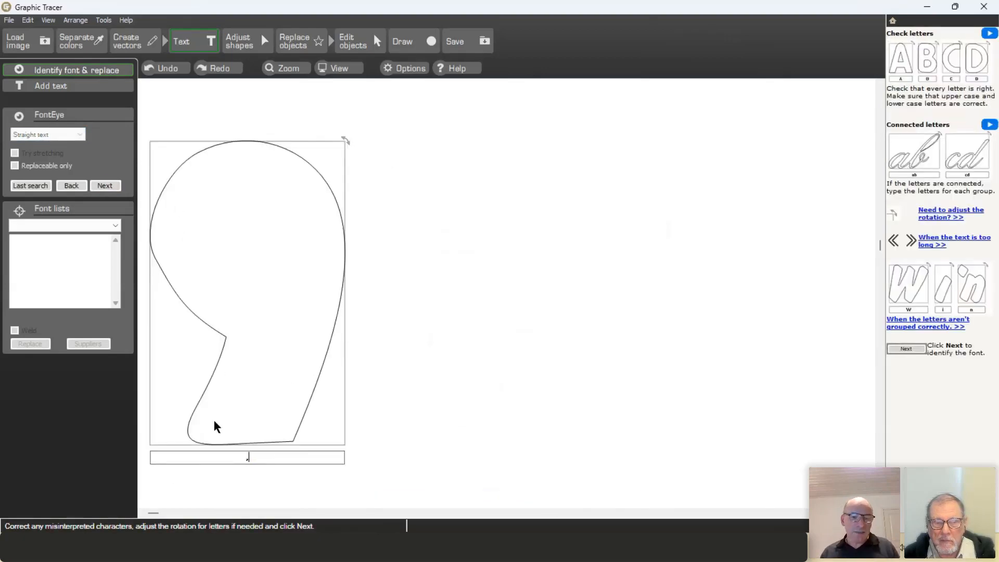
click(33, 187)
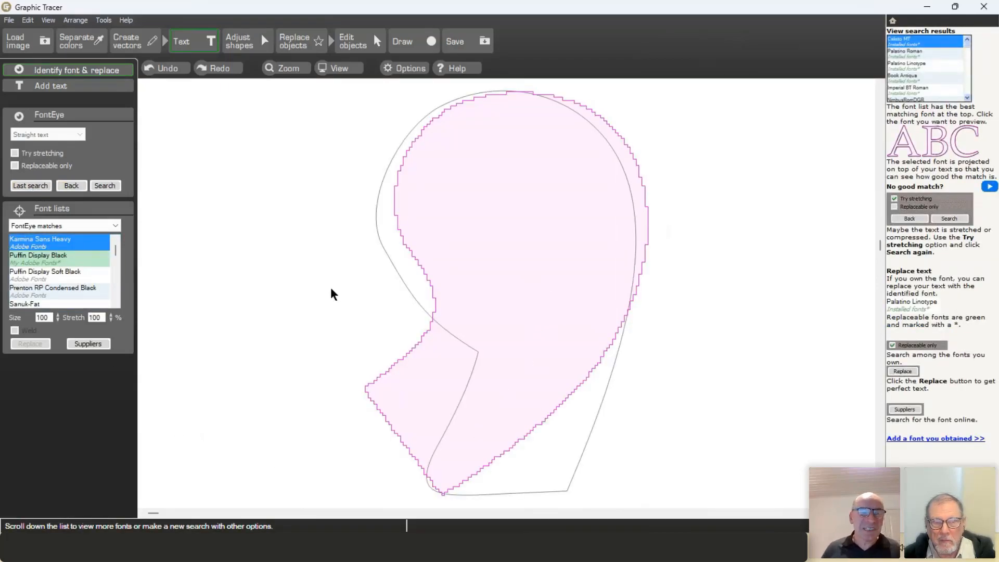
click(52, 257)
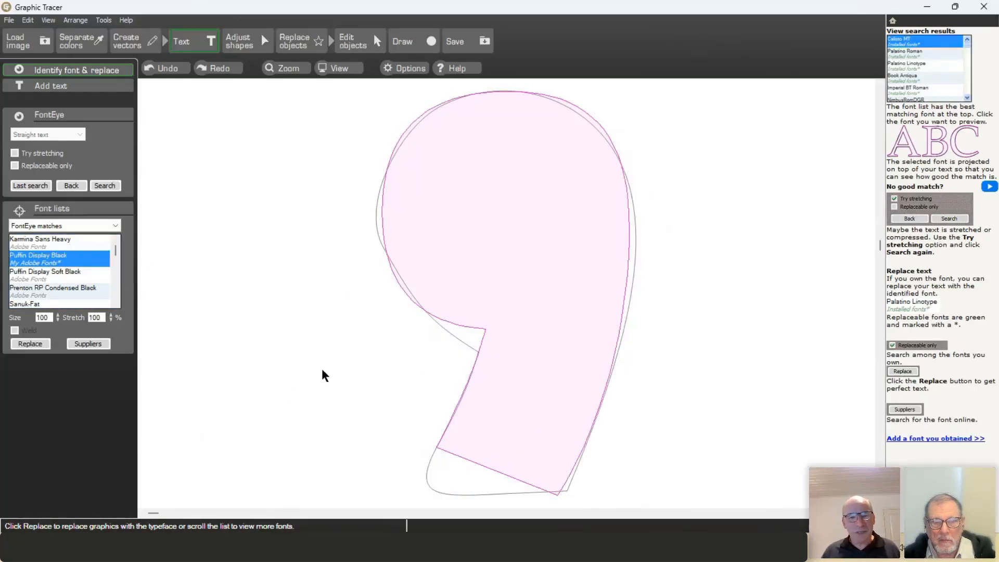
click(31, 344)
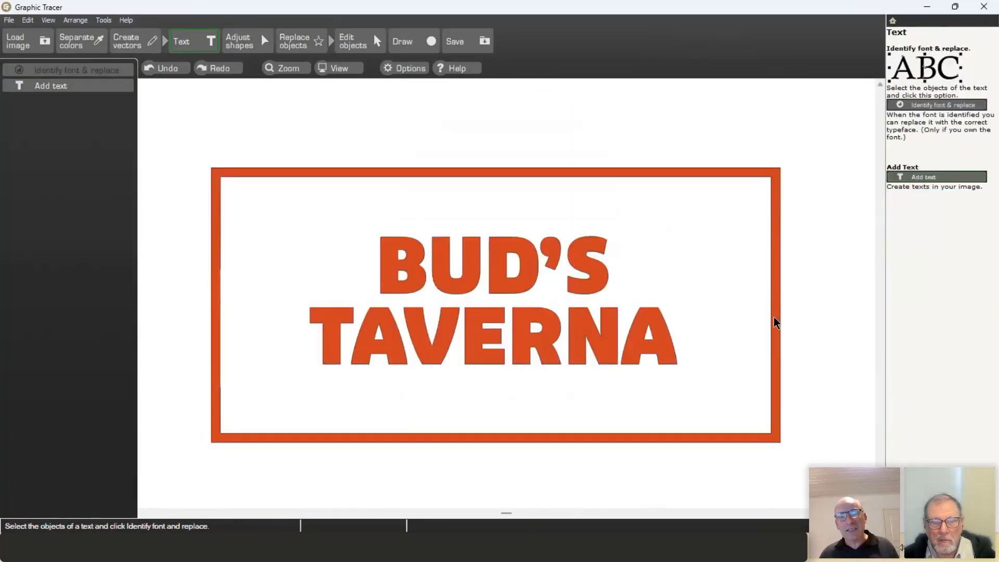
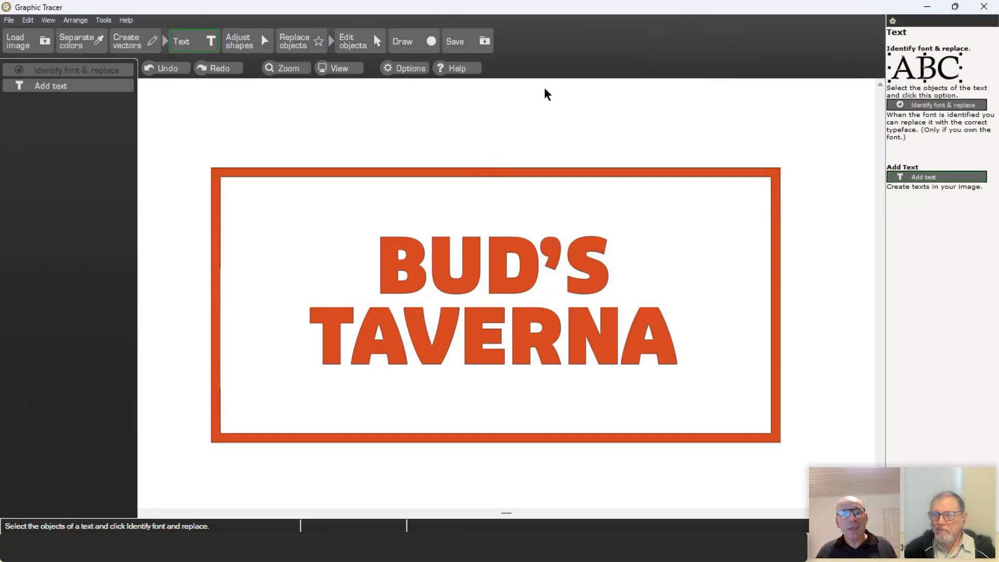
Step: Zoom in and out on the BUD'S TAVERNA sign while the font analysis reaches 100%
scroll(384, 131, up, 1)
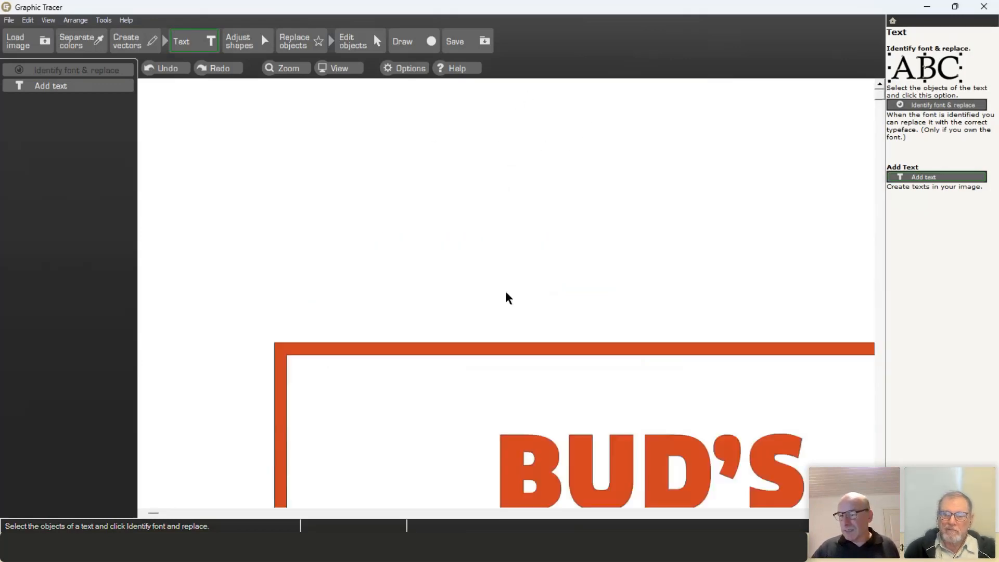
scroll(509, 294, down, 2)
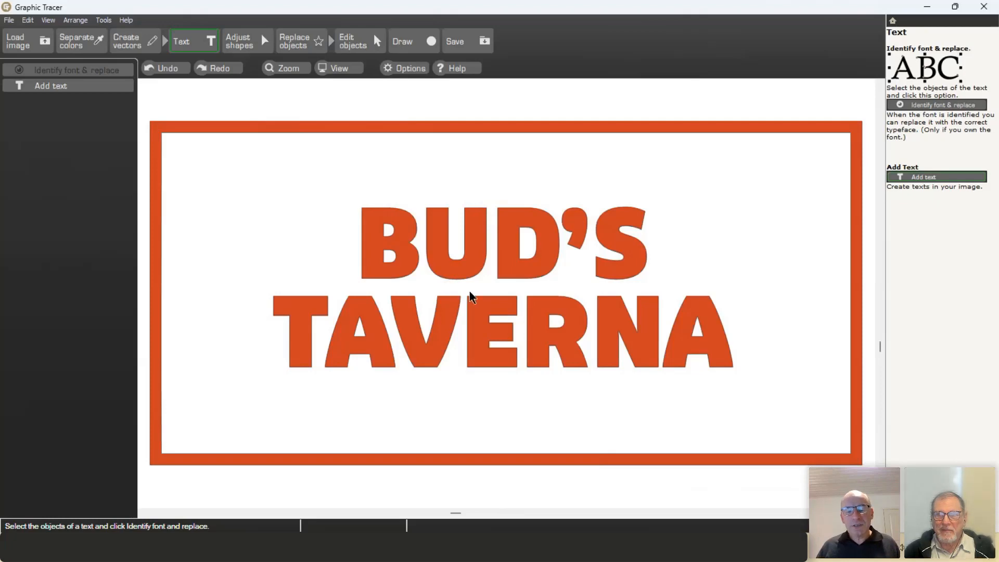
mouse_move(554, 560)
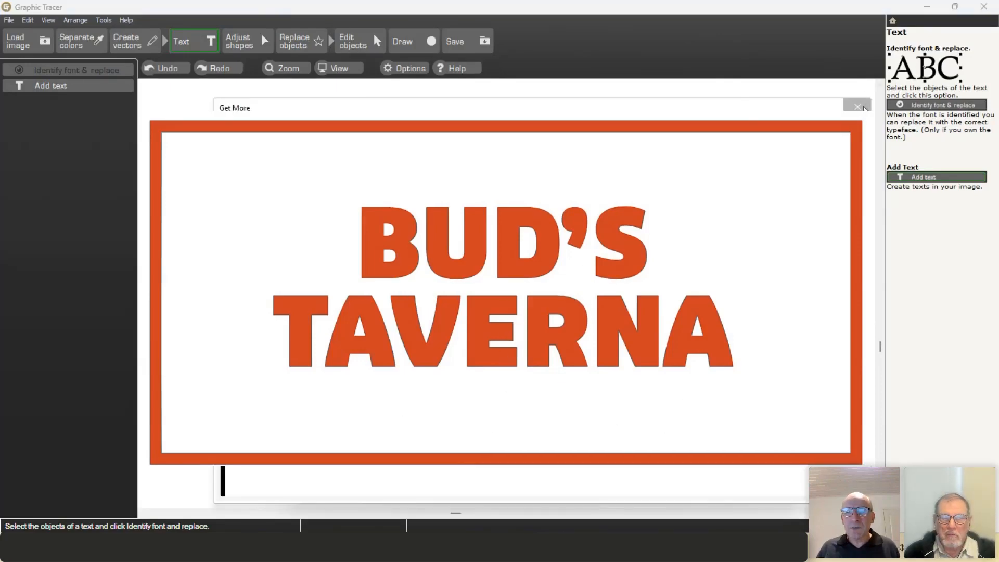
click(857, 107)
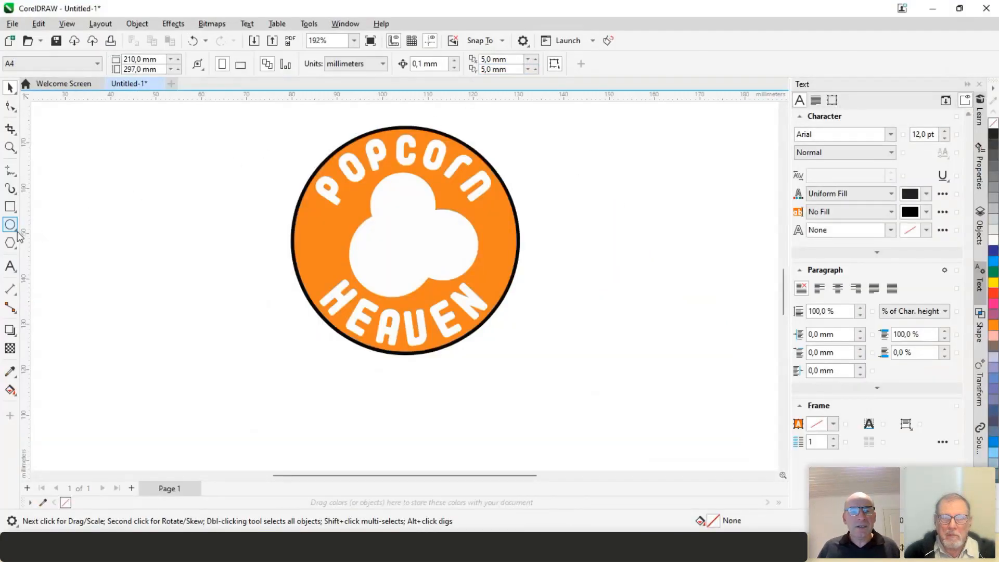
Step: Browse CorelDRAW's Get More font packs from the Text tool's font list, then go back to Graphic Tracer
click(10, 266)
click(453, 65)
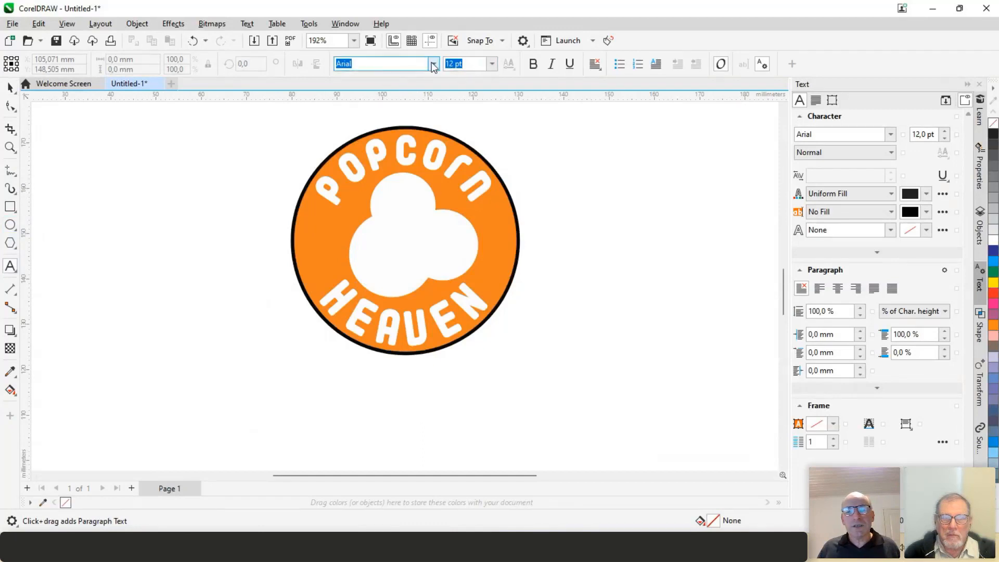
click(433, 64)
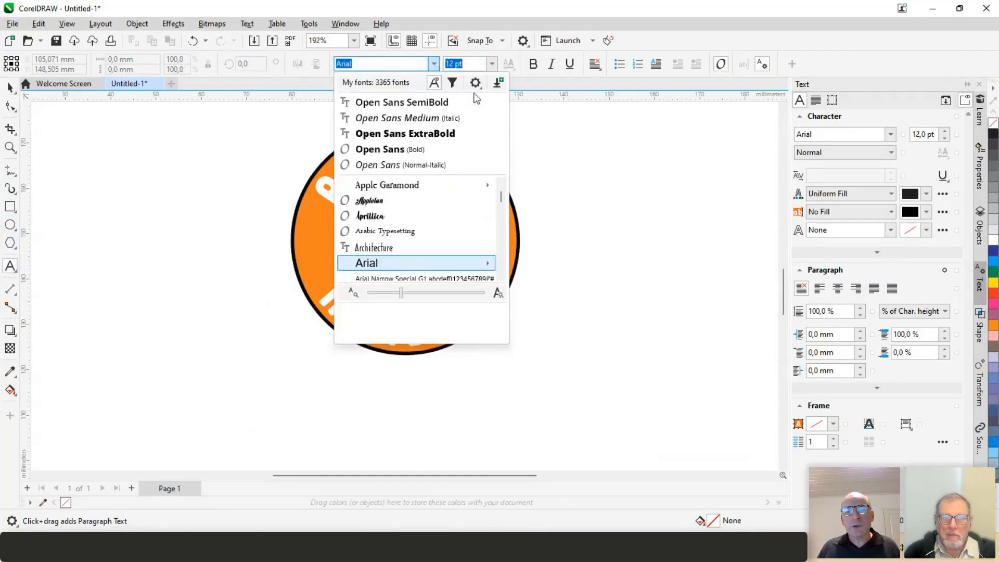
click(498, 84)
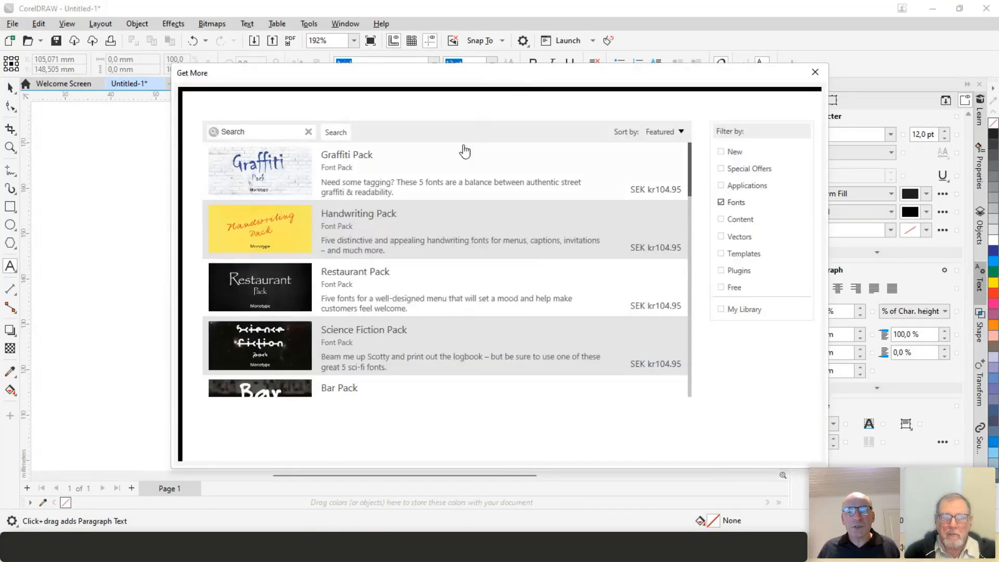
scroll(457, 156, down, 3)
scroll(456, 175, down, 10)
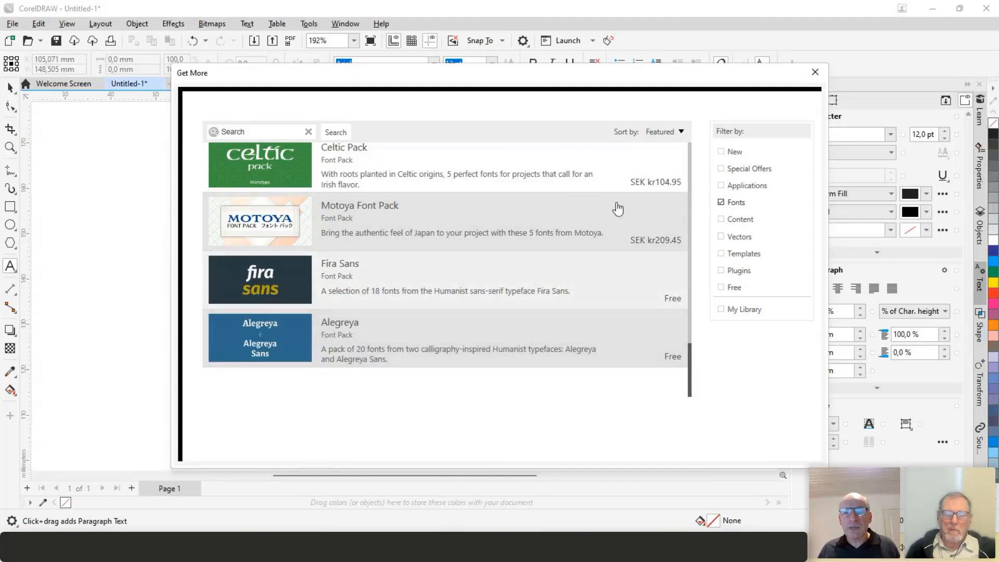
click(817, 71)
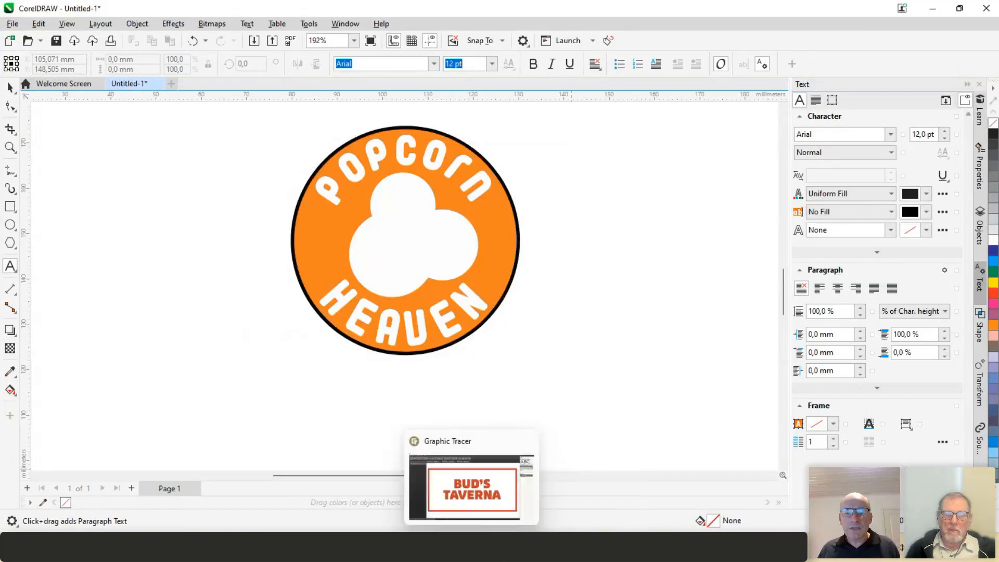
click(470, 547)
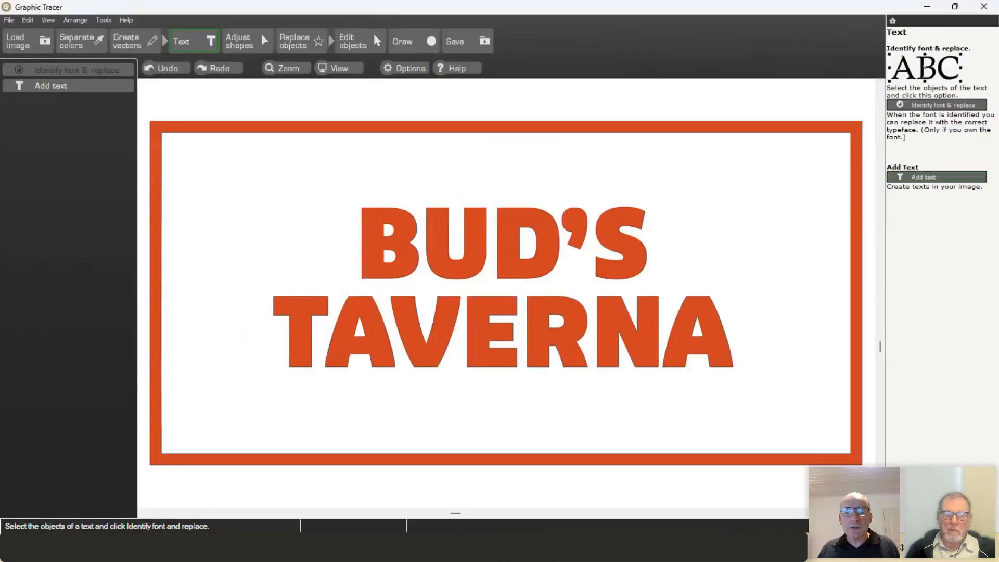
Step: Show the Tools menu items for updating font databases and adding a font
click(104, 20)
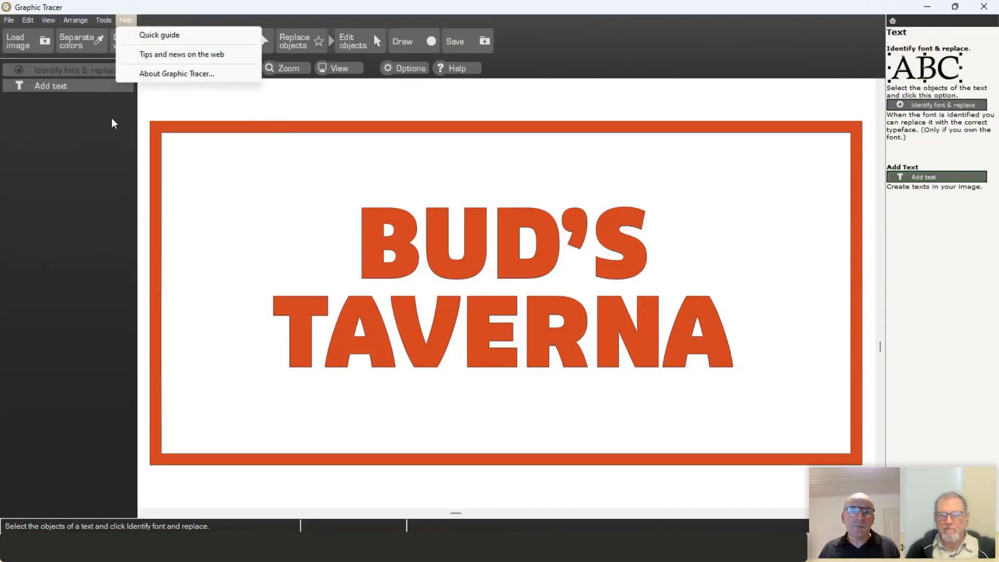
mouse_move(104, 20)
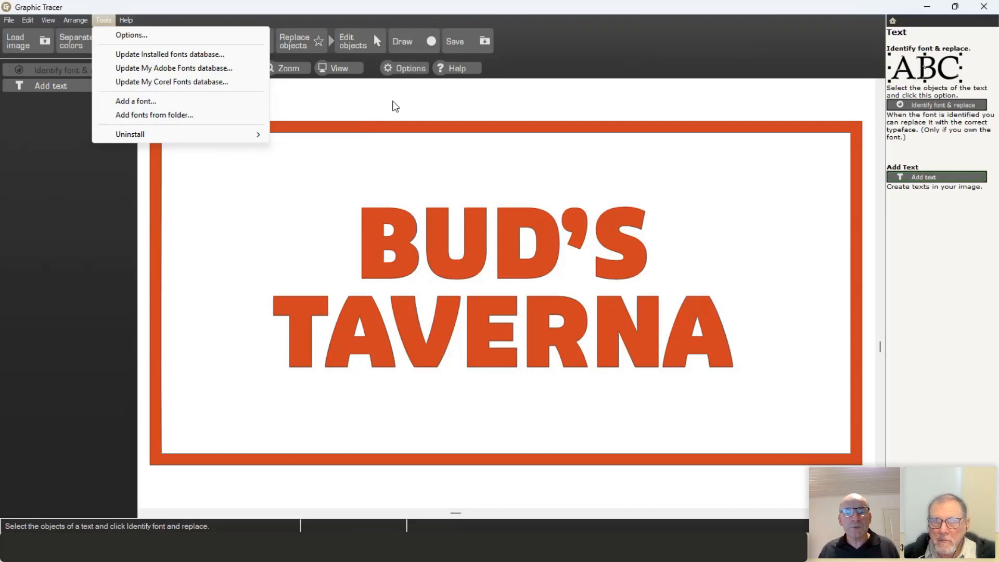
Step: Dismiss the Tools menu and bring up the File menu instead
click(344, 104)
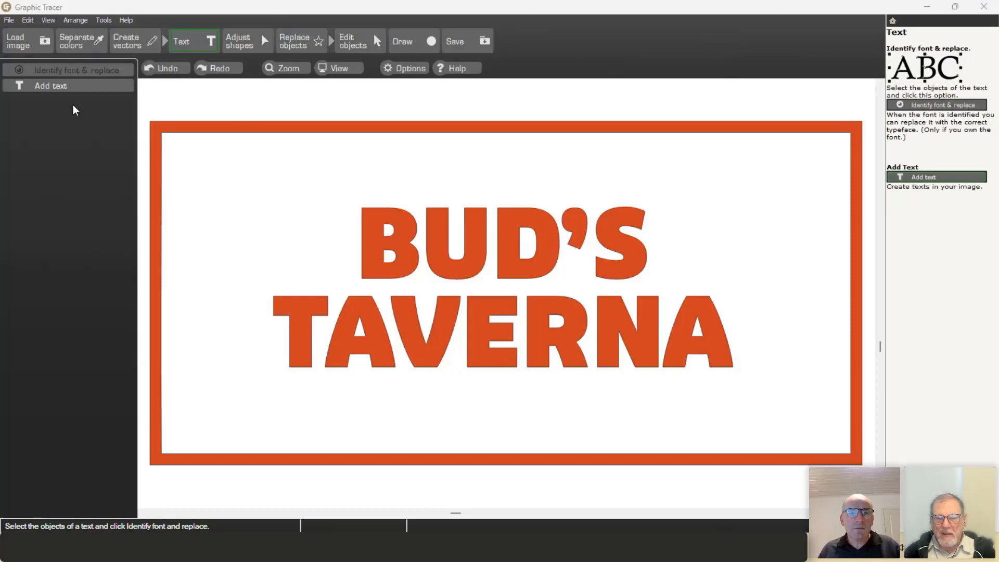
click(9, 20)
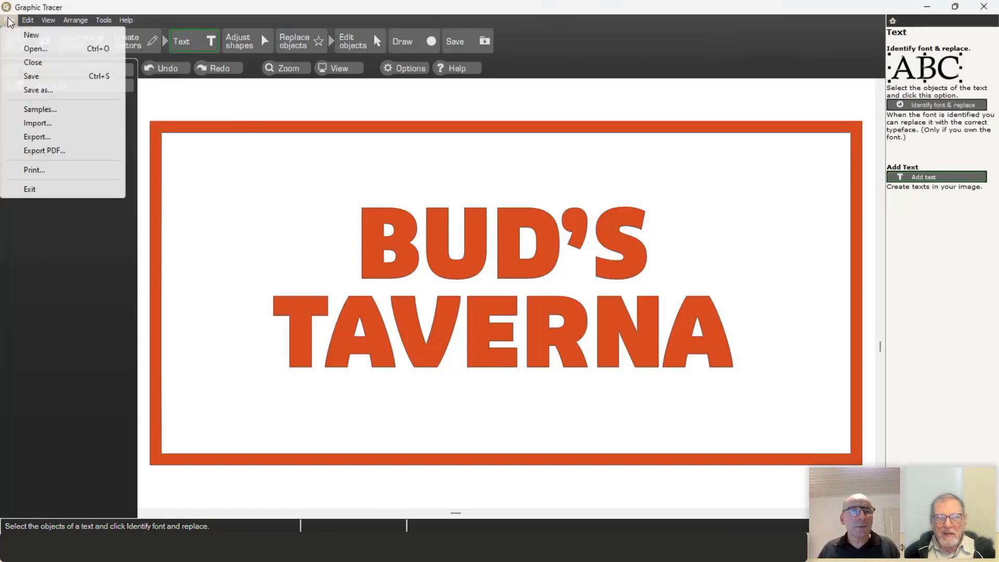
Step: Open the Velvet.gif sample from File > Samples without saving the BUD'S TAVERNA changes
click(33, 109)
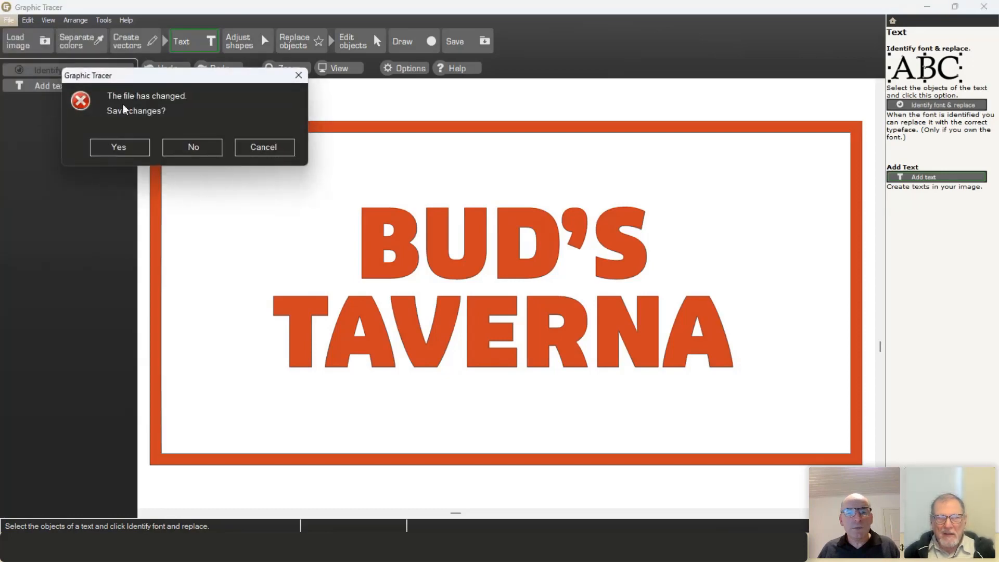
click(218, 148)
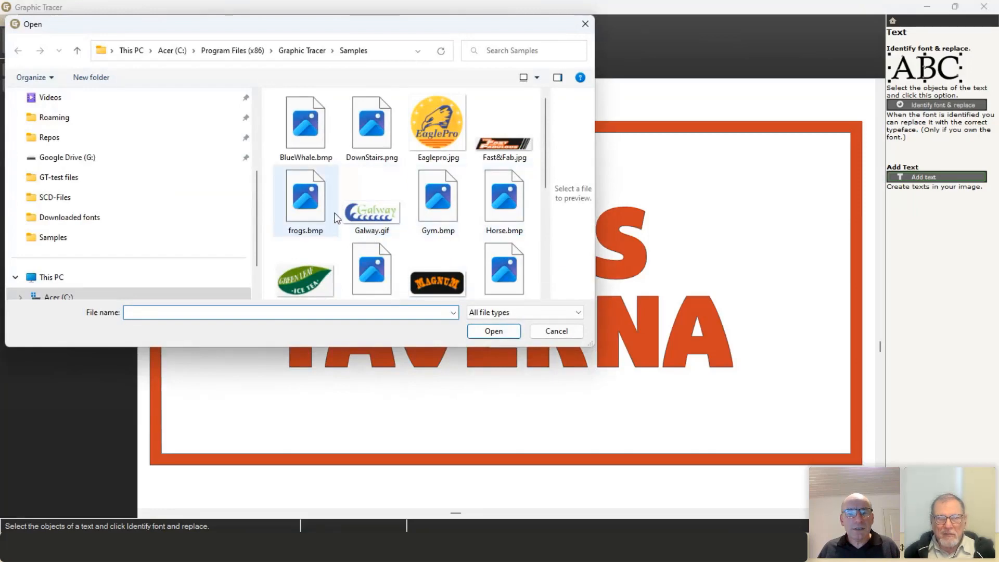
scroll(403, 215, down, 1)
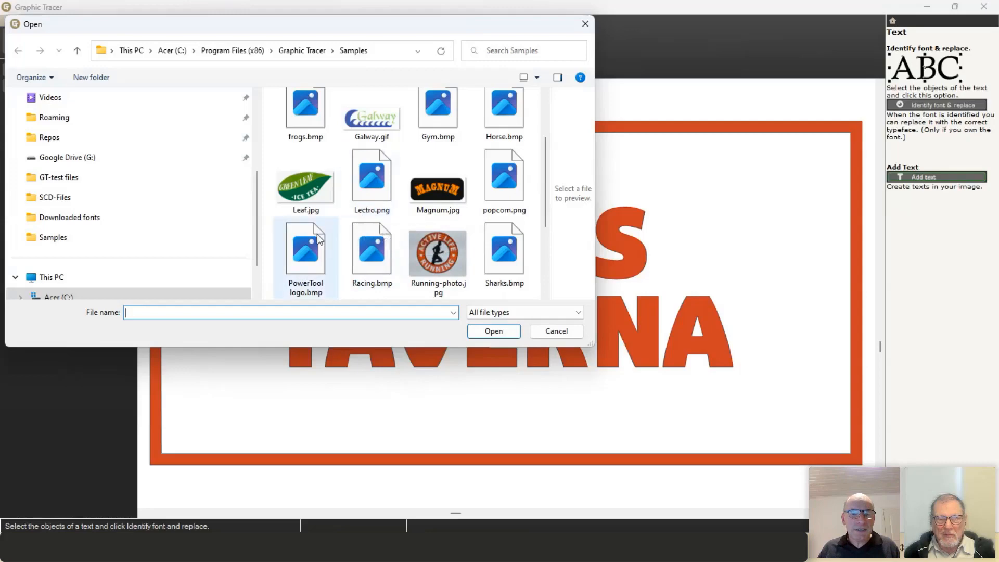
scroll(335, 229, down, 2)
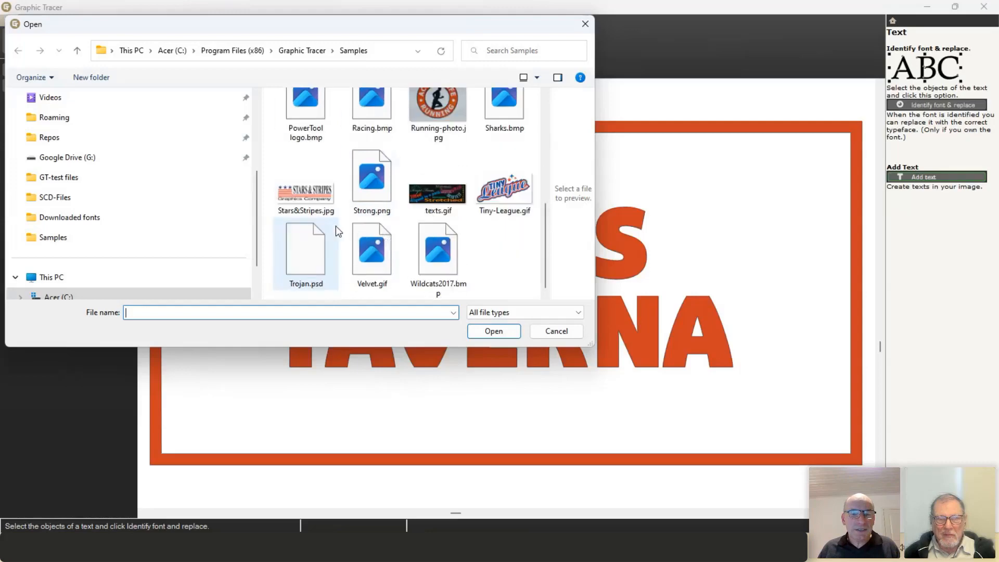
double_click(382, 266)
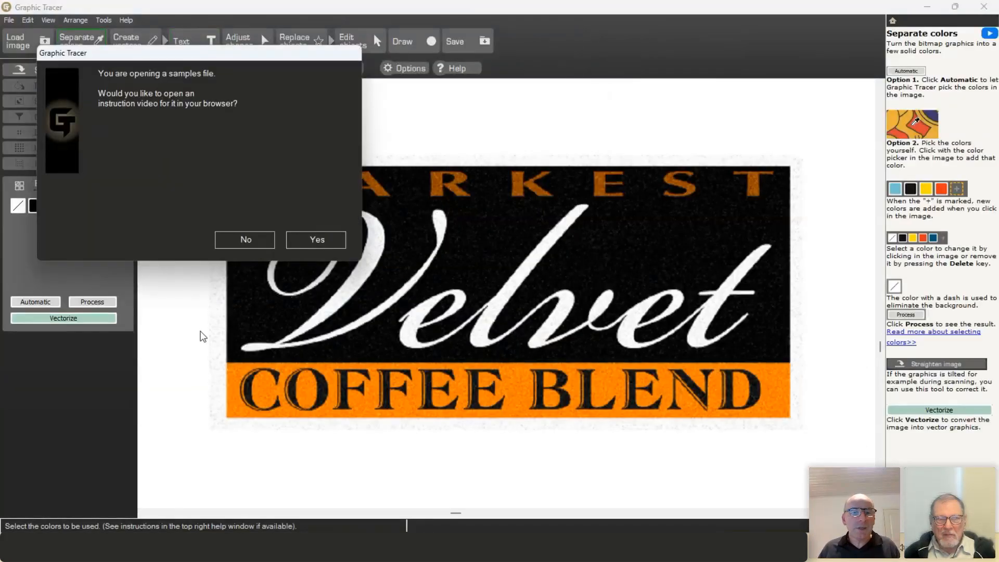
Step: Skip the sample video and auto-pick orange, black and brown as the logo's bitmap colours
click(237, 243)
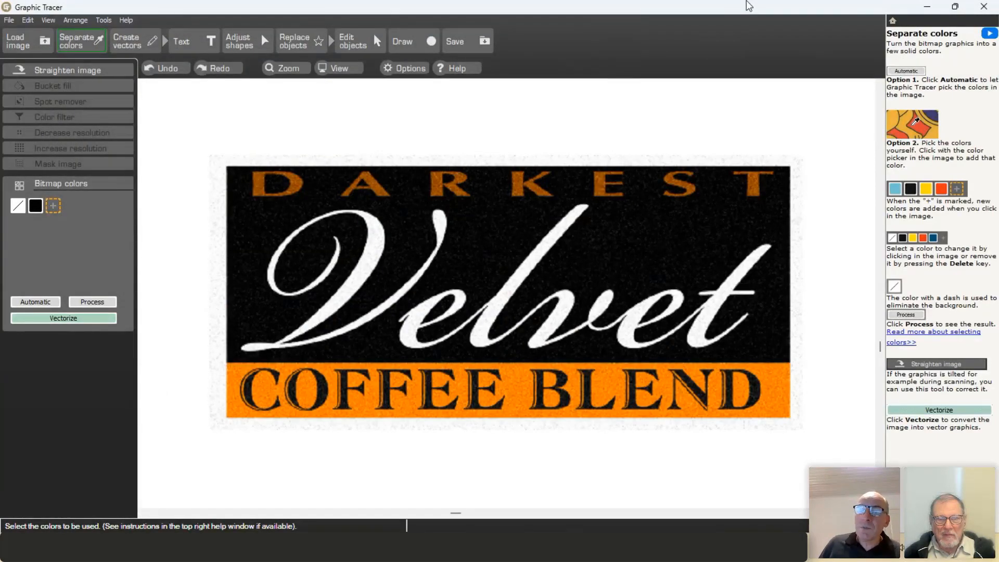
click(893, 22)
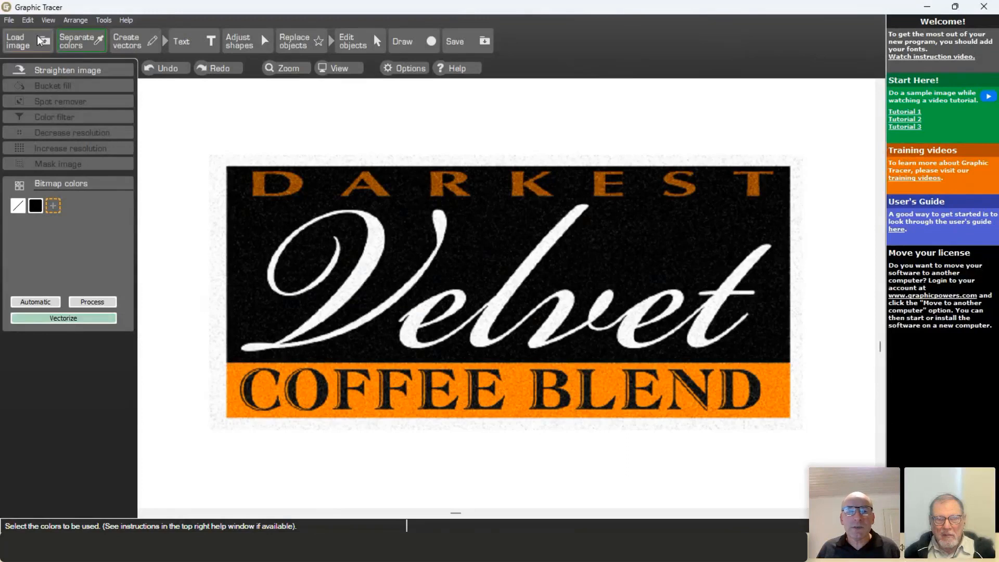
click(22, 43)
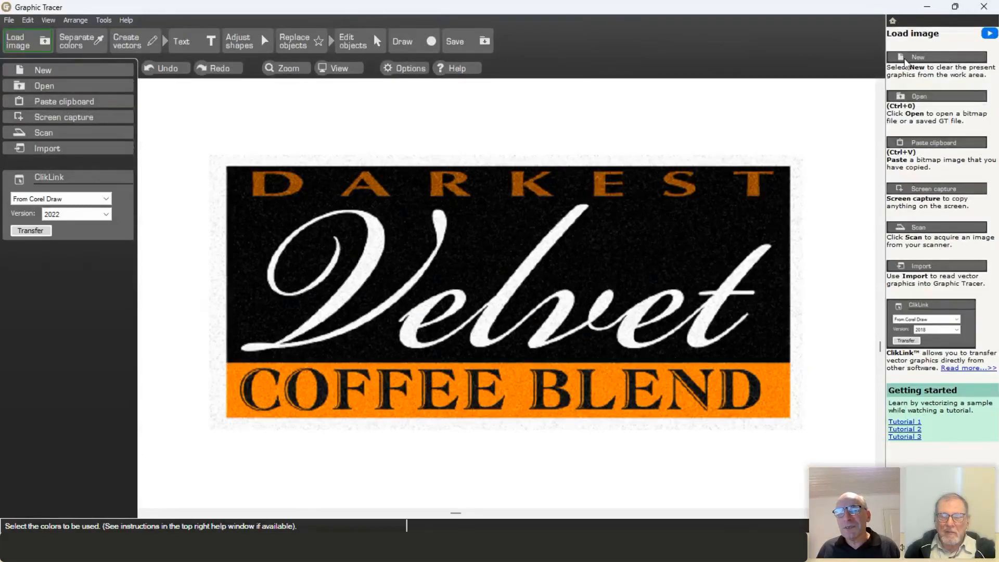
click(893, 21)
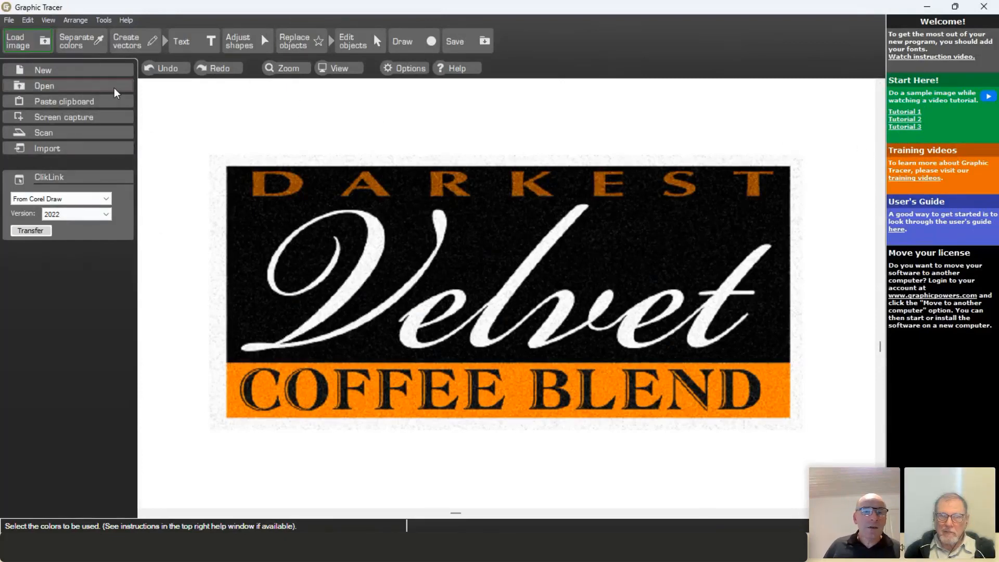
click(73, 41)
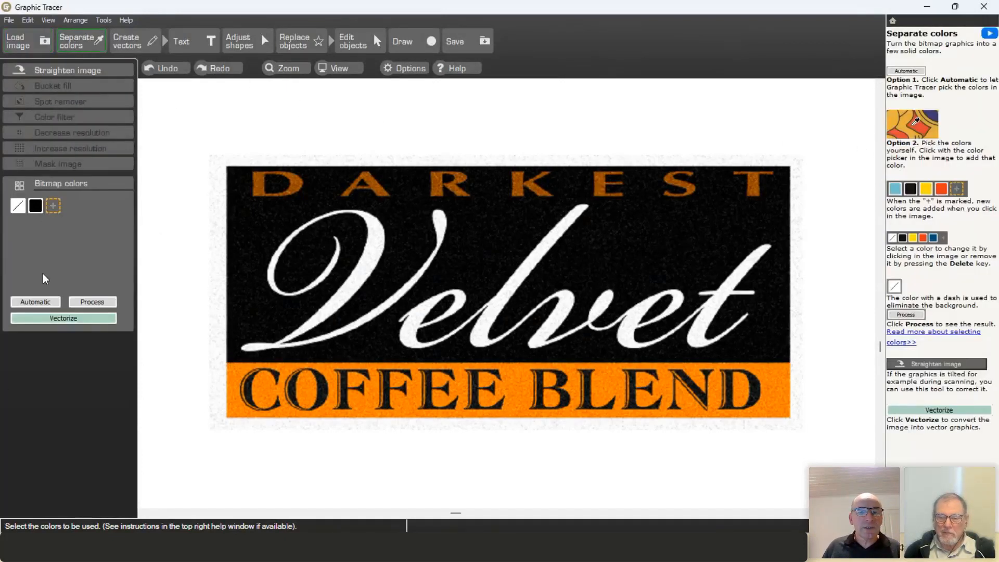
click(36, 302)
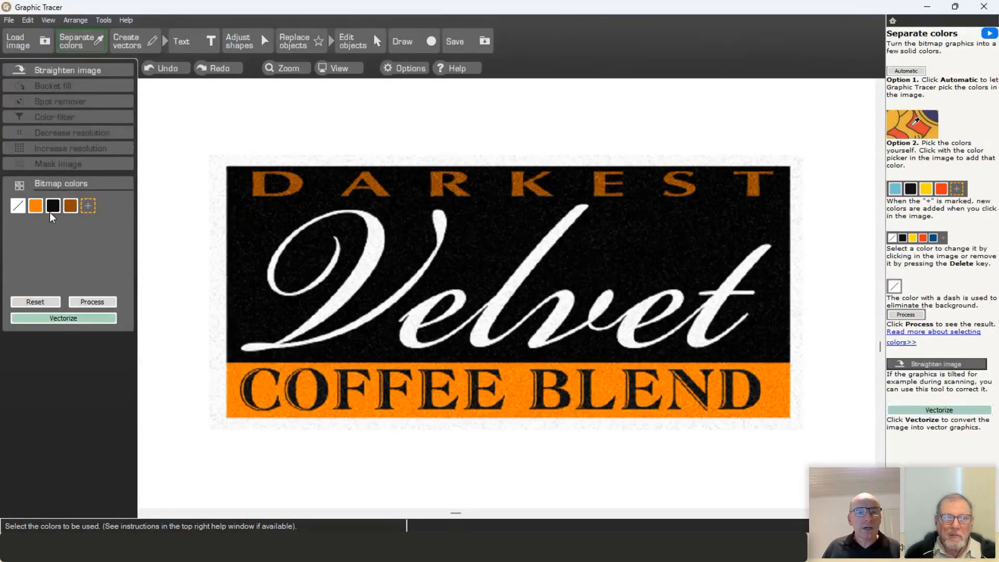
Step: Vectorize the Velvet COFFEE BLEND logo at Detail, Corners and Lines 0, zooming to inspect COFFEE
click(54, 319)
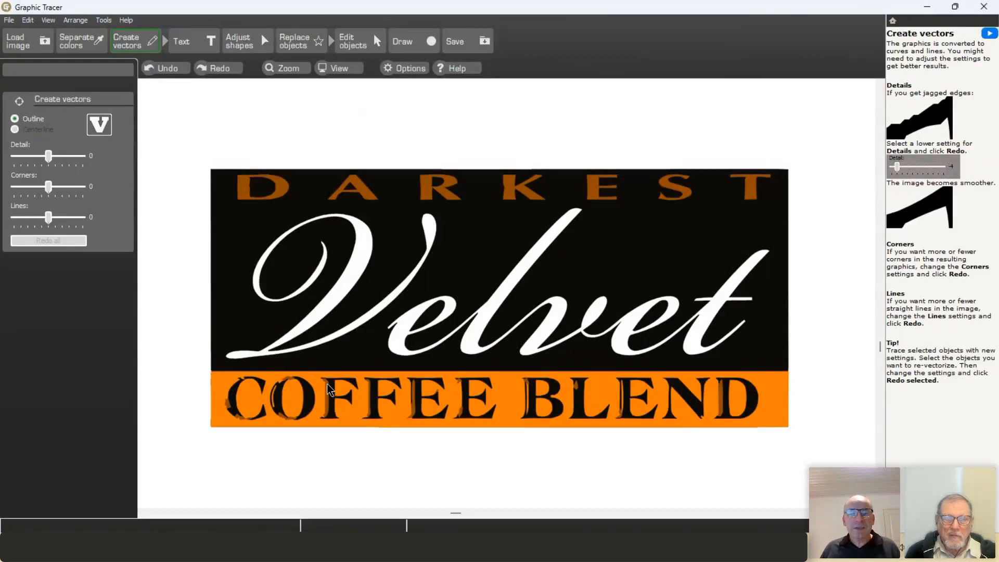
scroll(270, 404, up, 5)
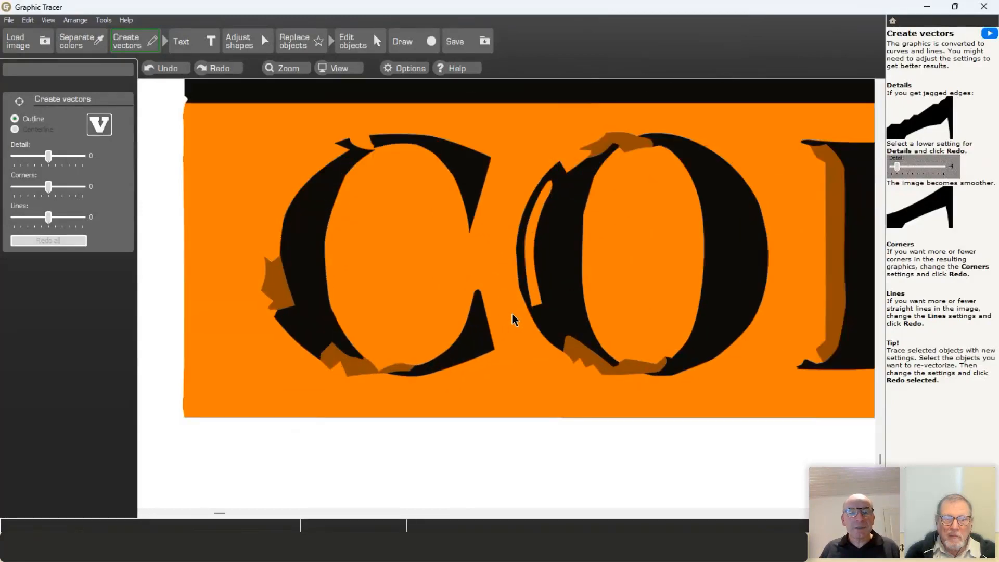
scroll(549, 307, down, 5)
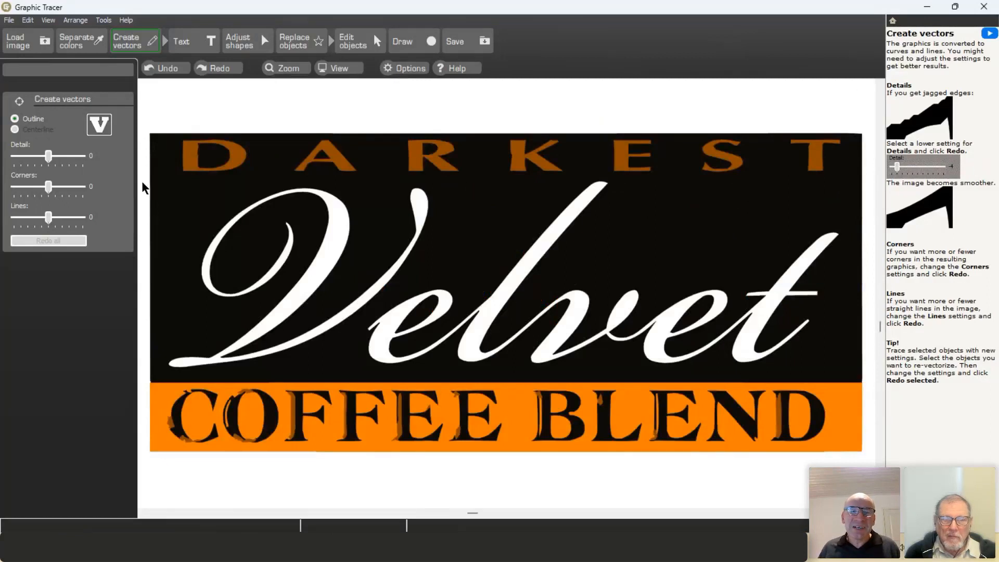
mouse_move(144, 174)
mouse_down()
mouse_move(660, 263)
mouse_move(863, 389)
mouse_up()
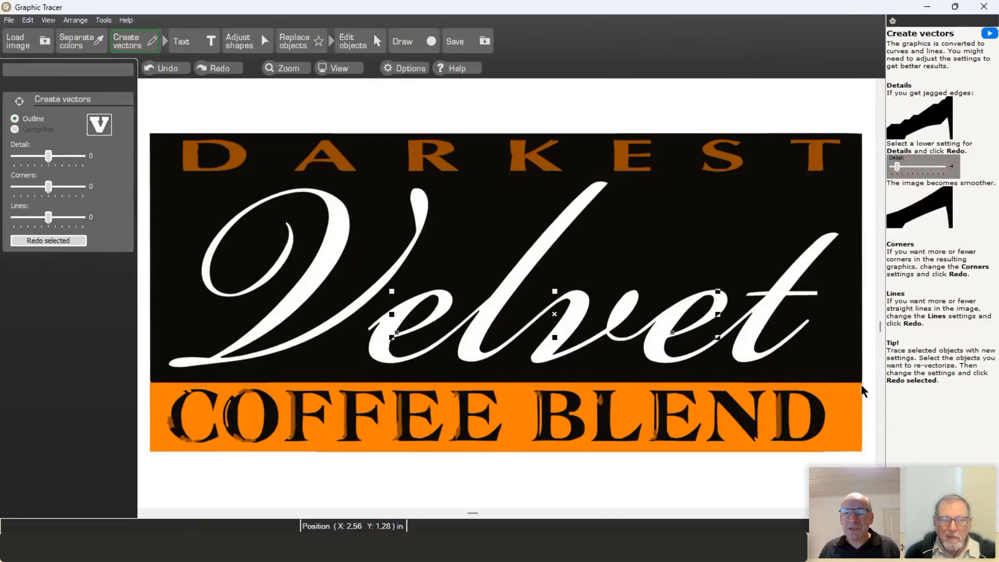
Step: Marquee-select all the Velvet letters at the Text stage and launch Identify font & replace
click(191, 40)
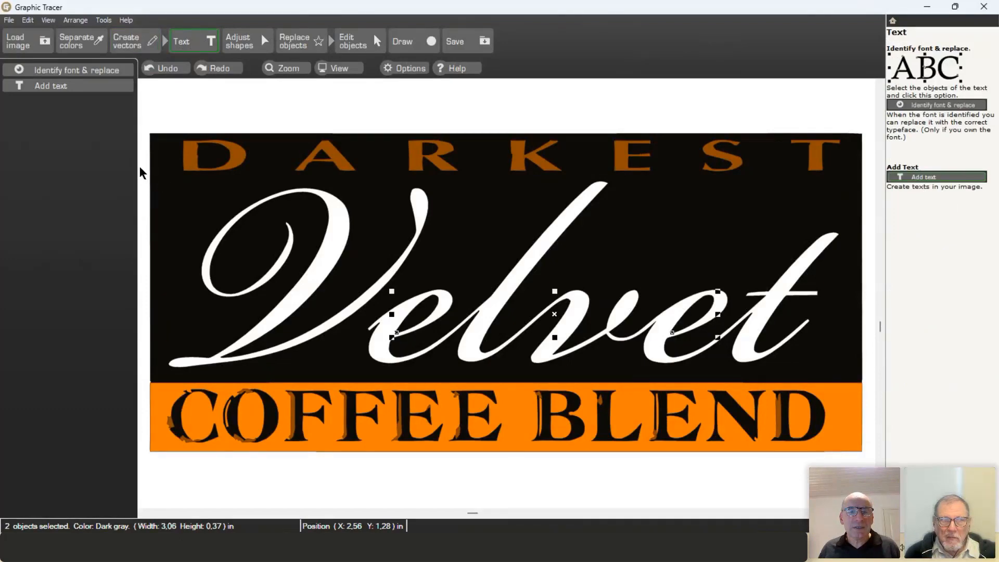
drag(143, 169, 845, 386)
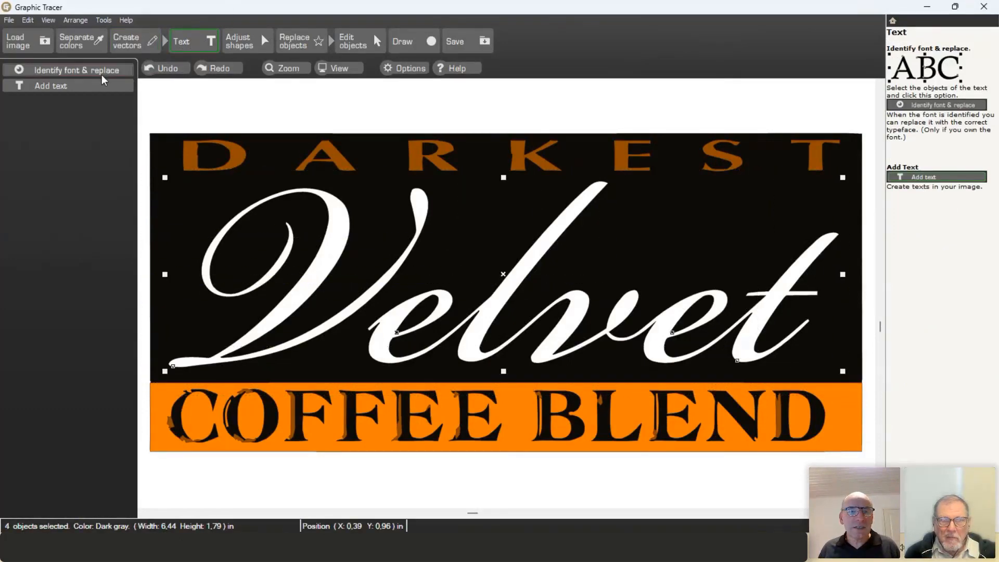
click(102, 74)
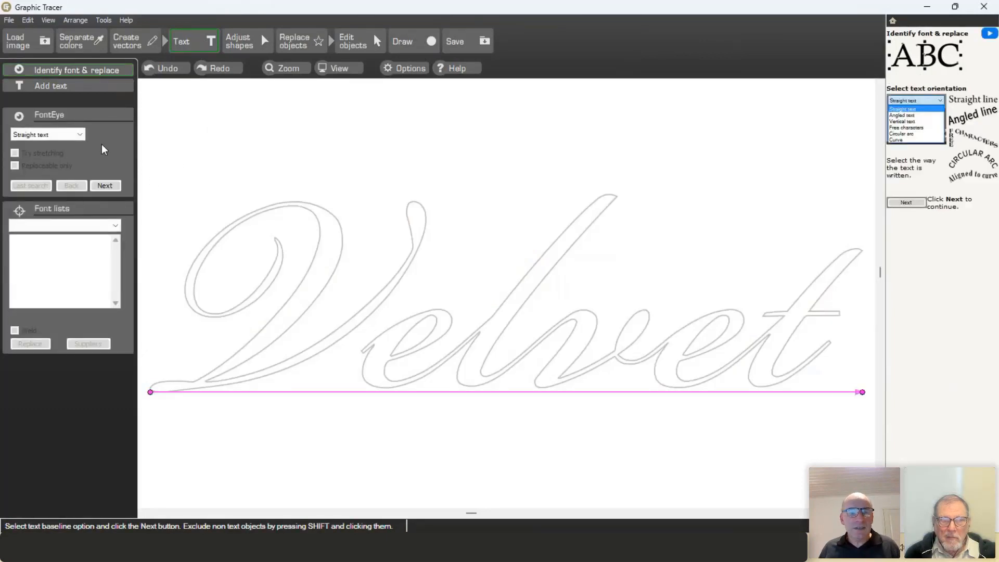
Step: Keep Straight text, label the letter groups 'V' and 'elvet', and run the FontEye search
click(70, 136)
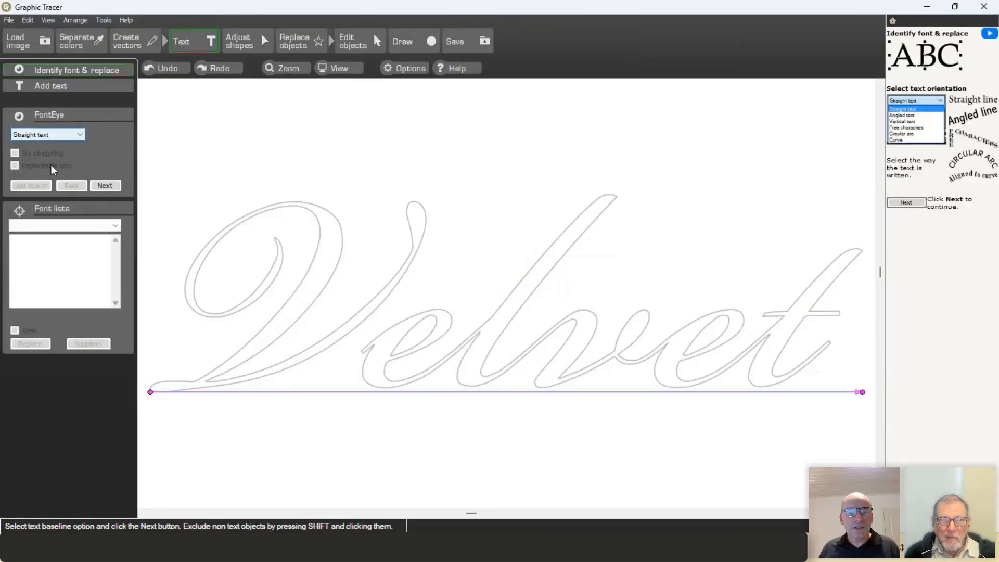
click(104, 186)
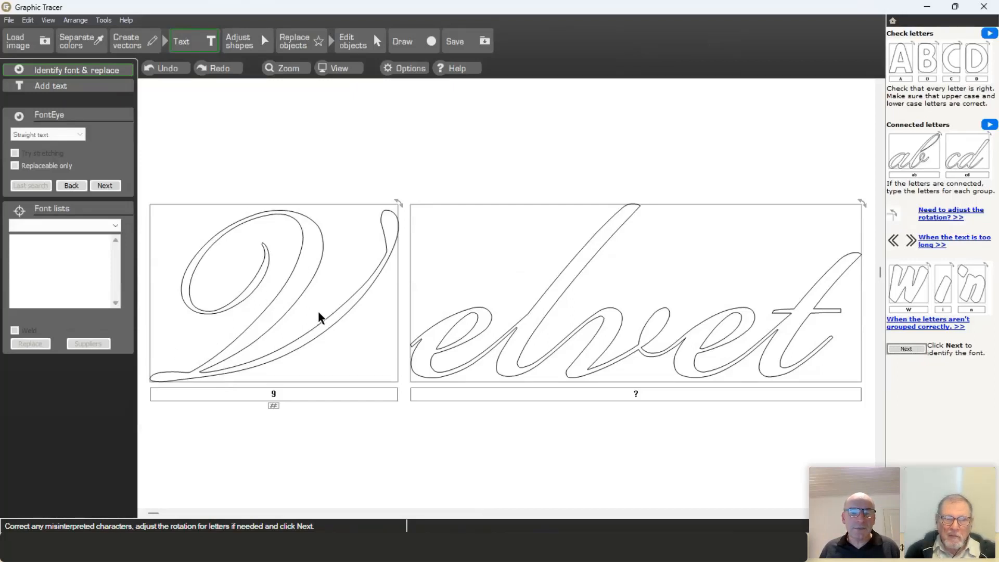
click(294, 393)
text(V)
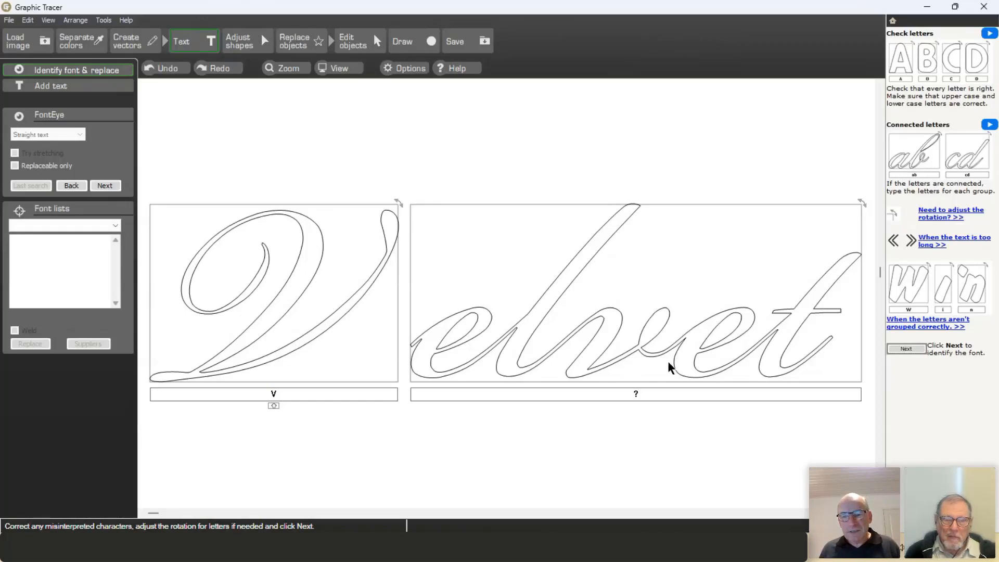
click(639, 398)
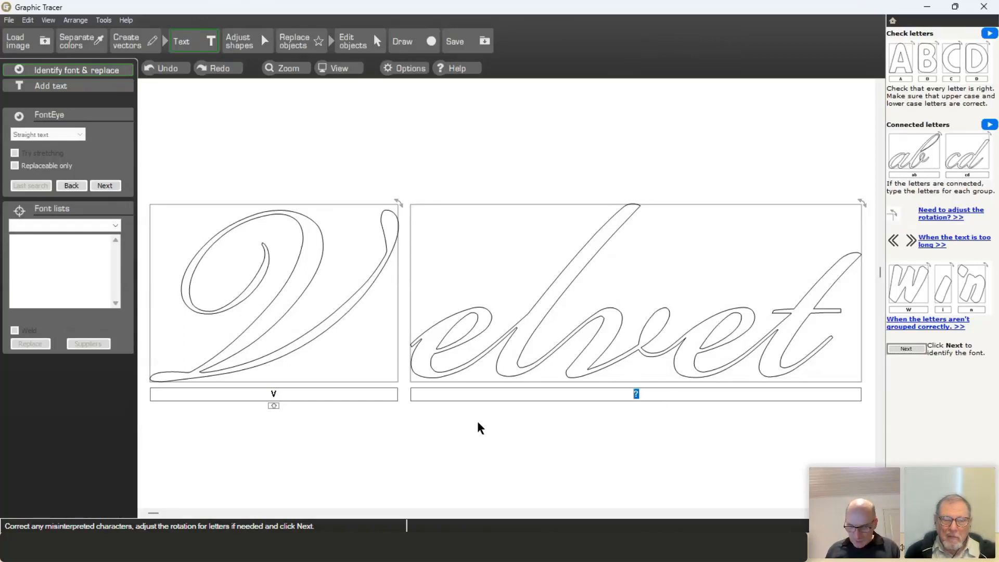
text(el)
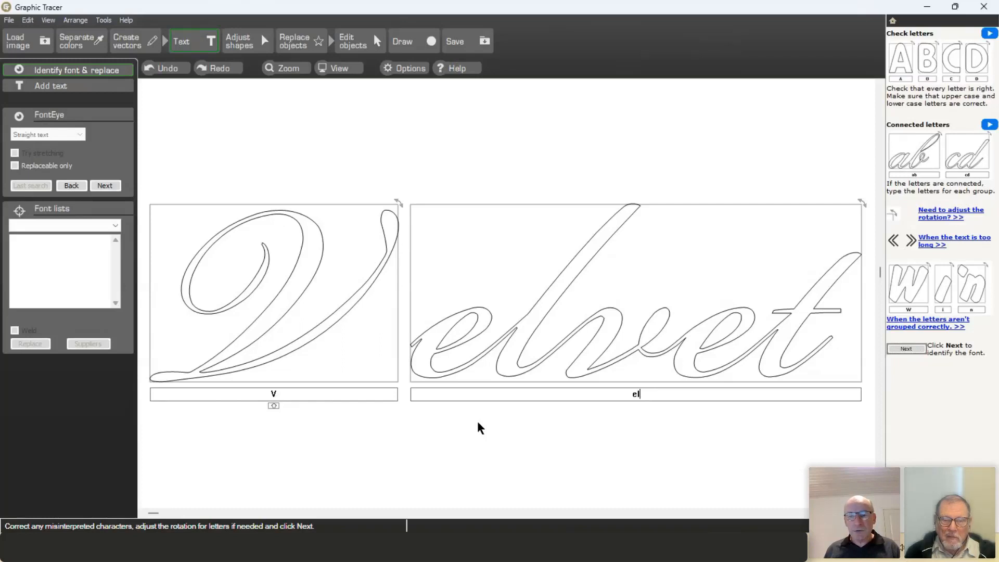
text(vet)
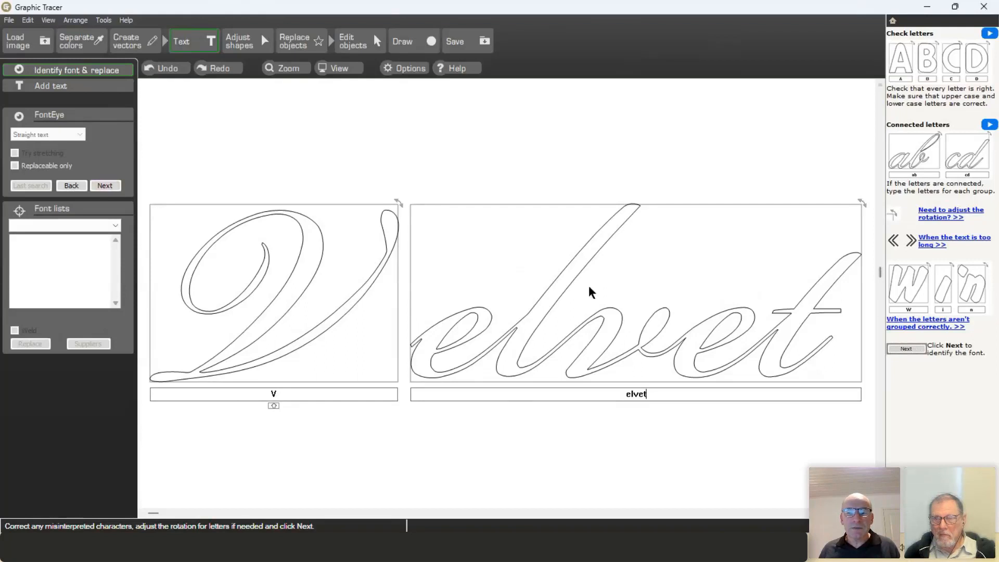
click(114, 185)
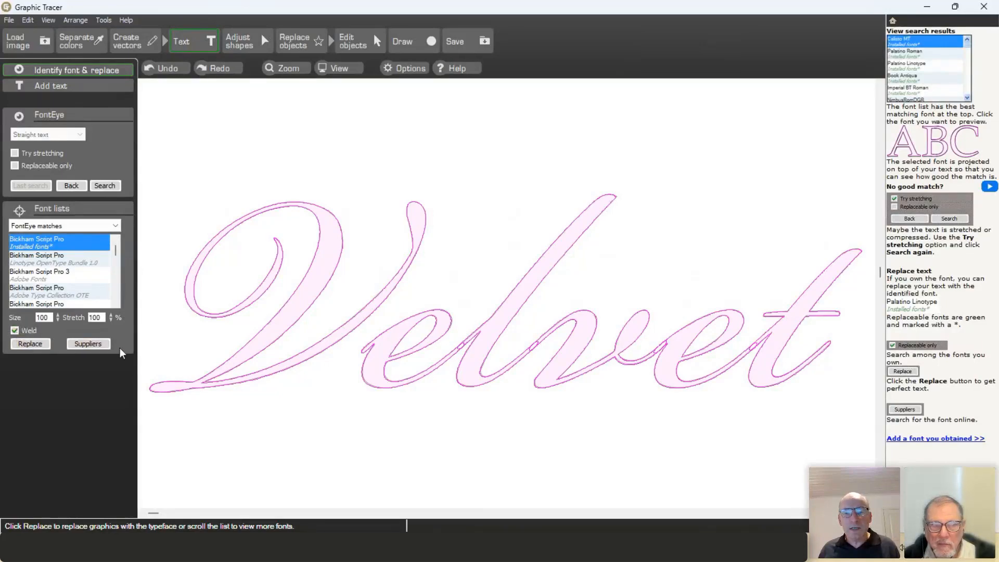
Step: Replace the traced Velvet letters with Bickham Script Pro, keeping Weld ticked
scroll(505, 292, up, 5)
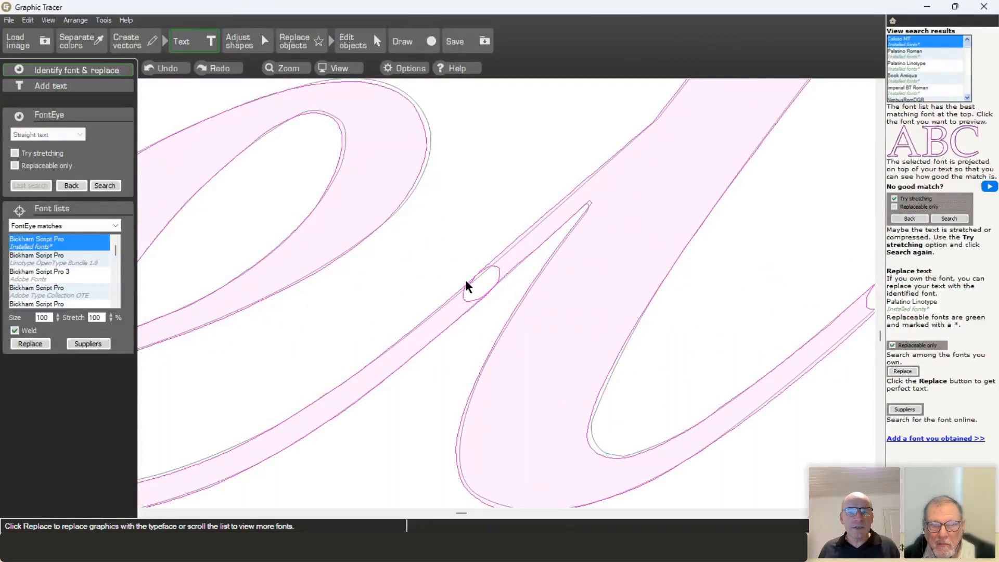
scroll(470, 289, down, 2)
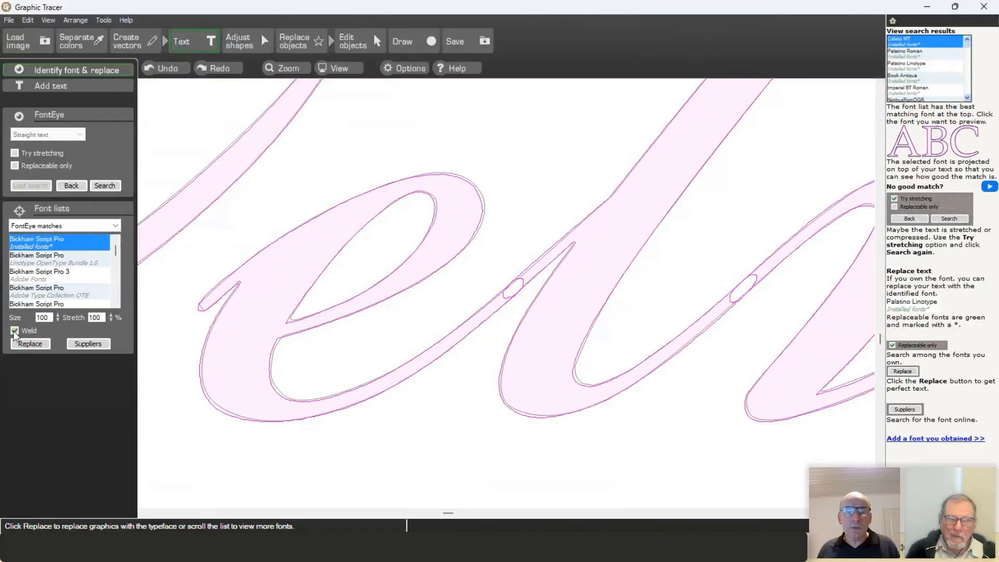
click(27, 343)
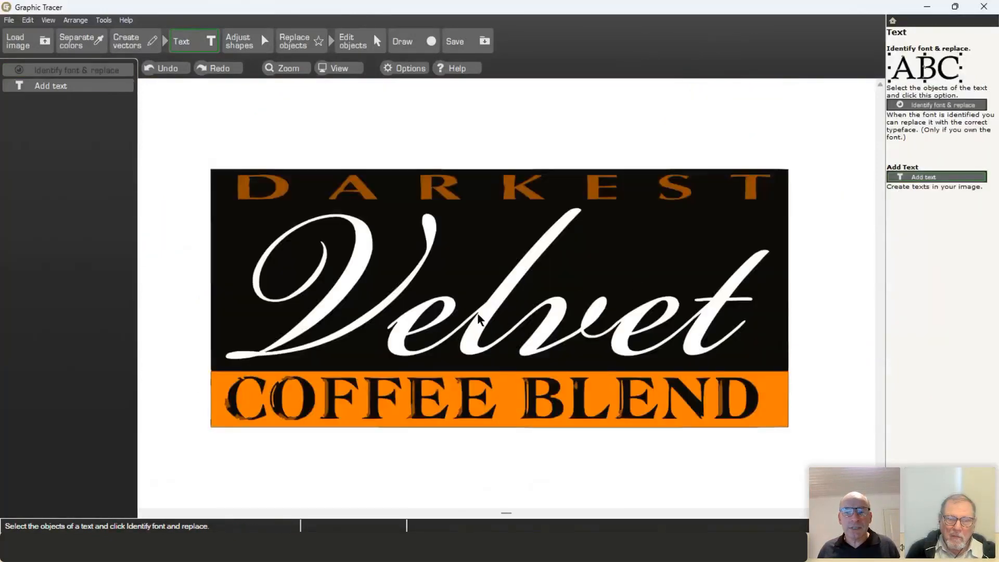
Step: Check the Velvet lettering up close, then marquee-select every traced COFFEE BLEND letter
scroll(504, 292, up, 5)
scroll(502, 294, up, 1)
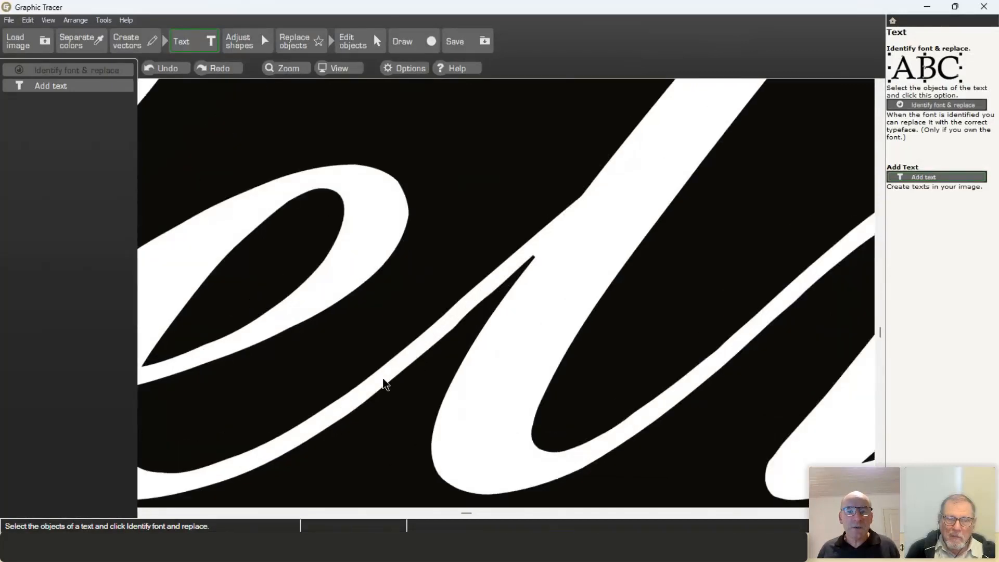
scroll(500, 291, down, 6)
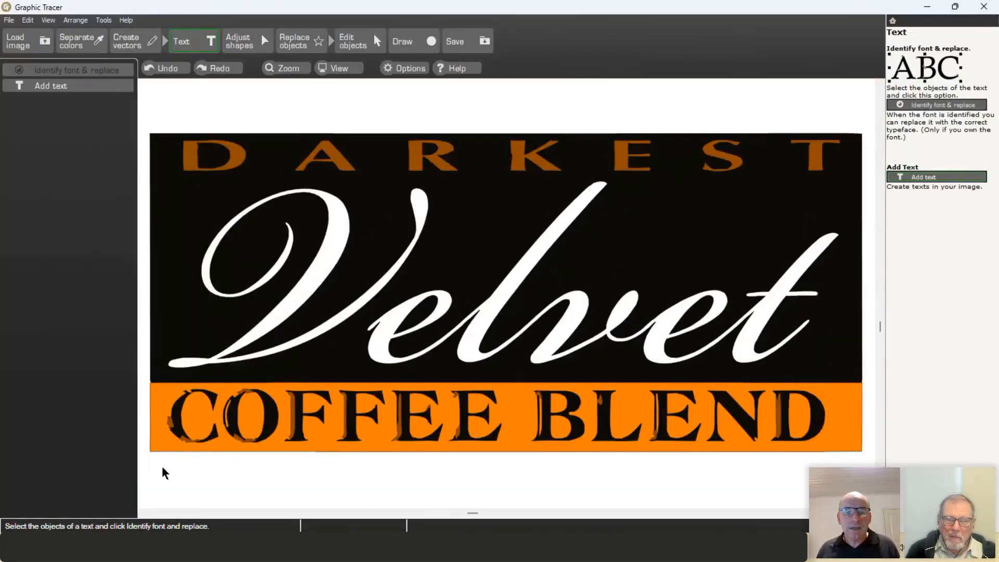
drag(151, 470, 834, 383)
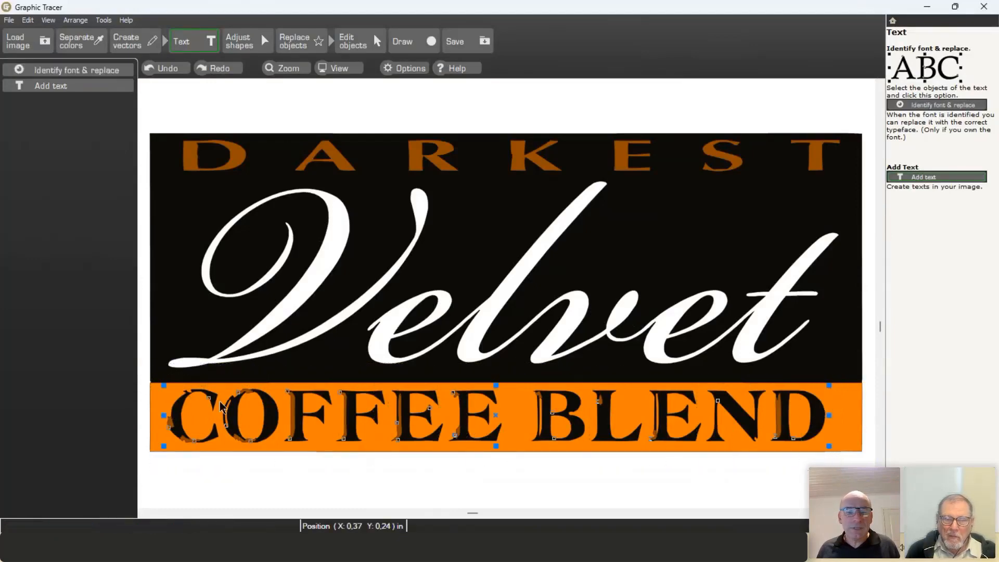
scroll(183, 434, up, 5)
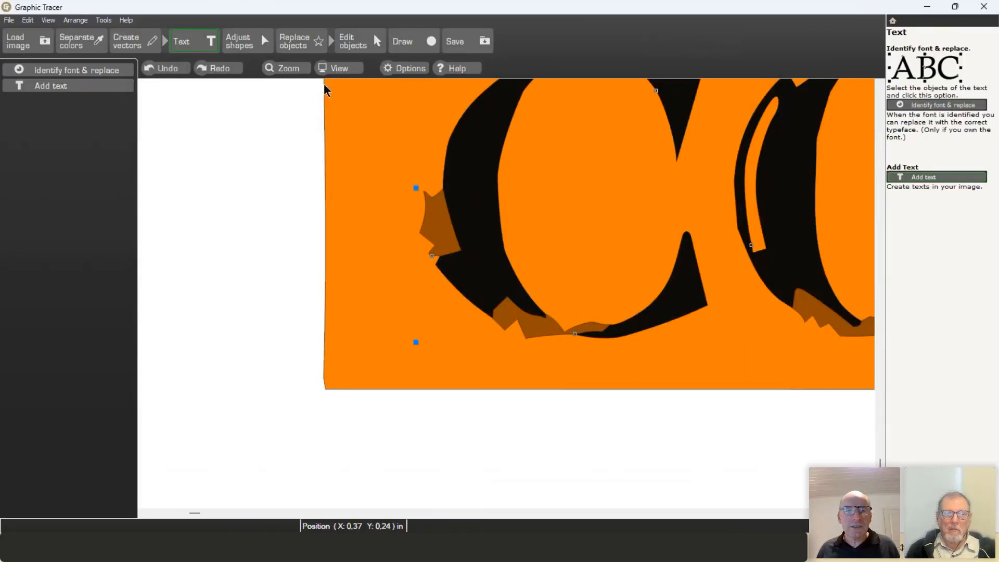
Step: Identify the COFFEE BLEND font using straight text orientation and the confirmed letter labels
click(112, 69)
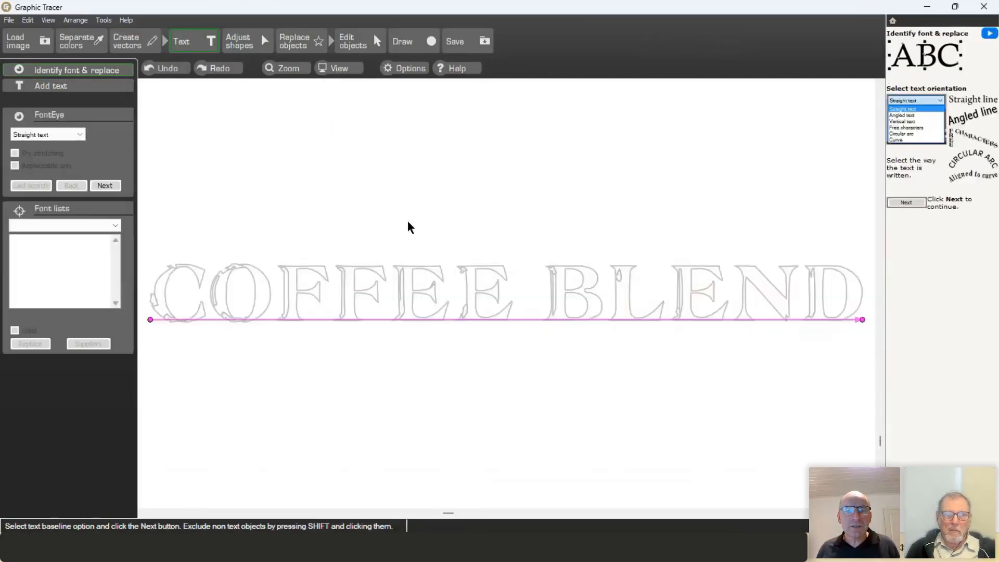
click(104, 188)
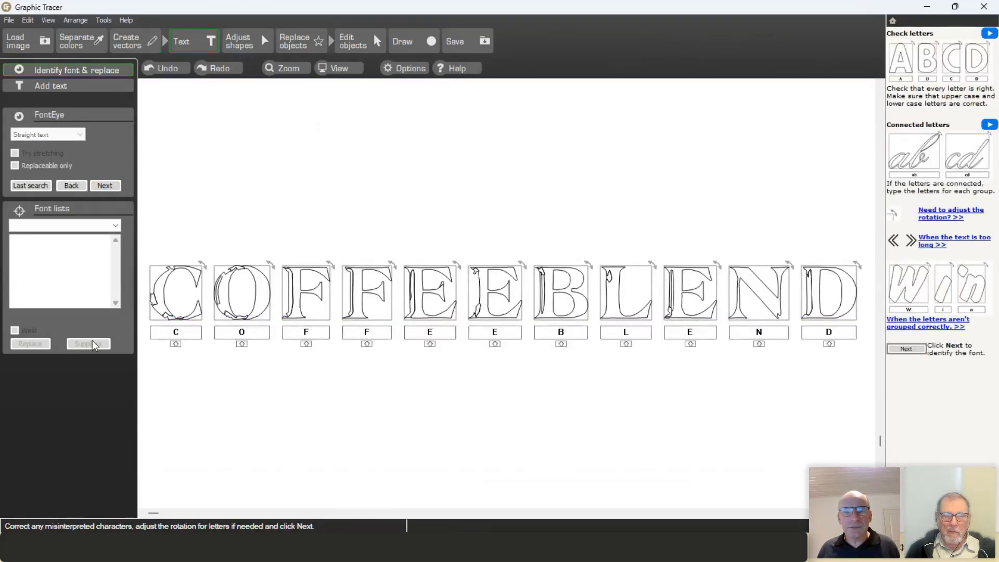
click(111, 186)
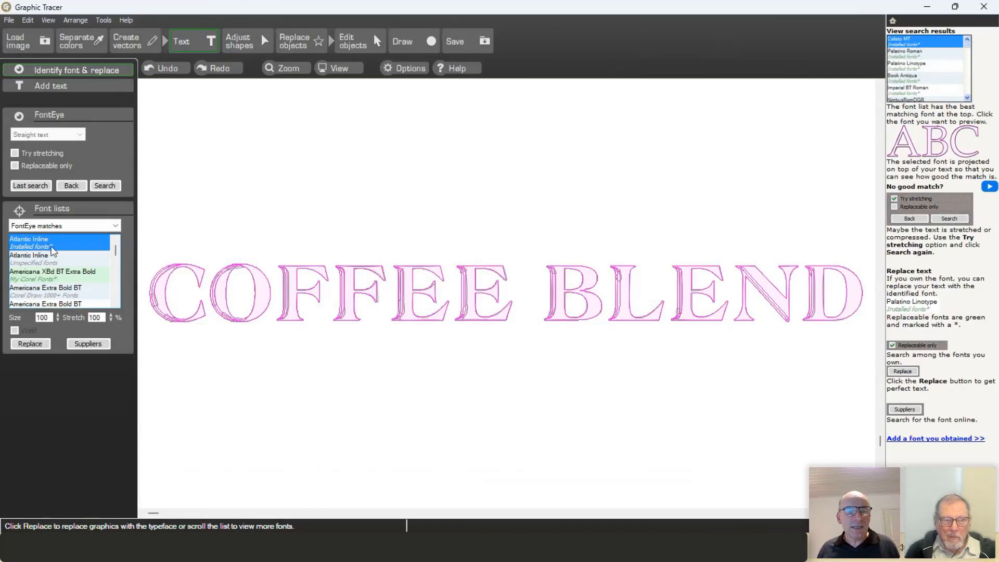
scroll(158, 289, up, 1)
scroll(504, 292, up, 5)
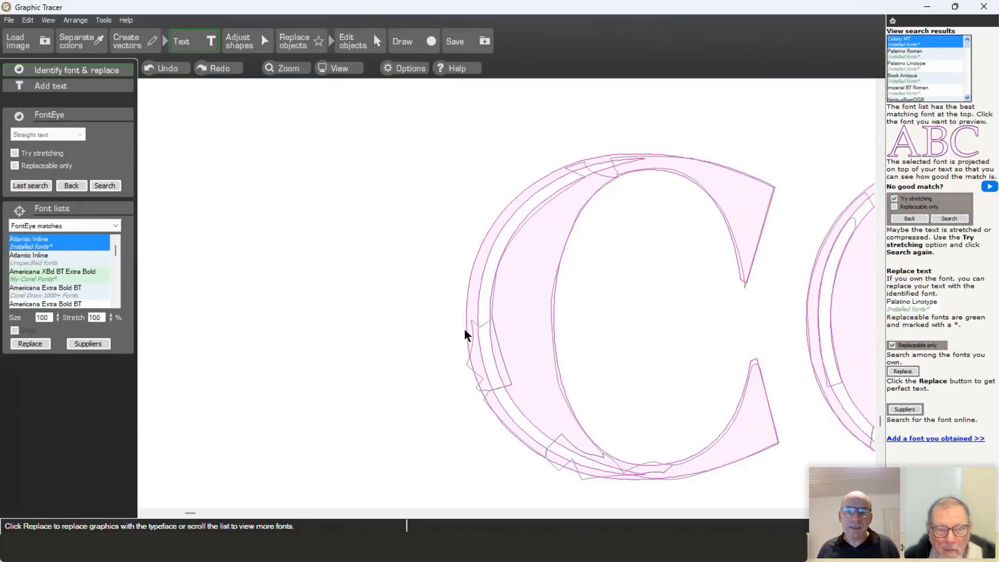
scroll(505, 291, down, 3)
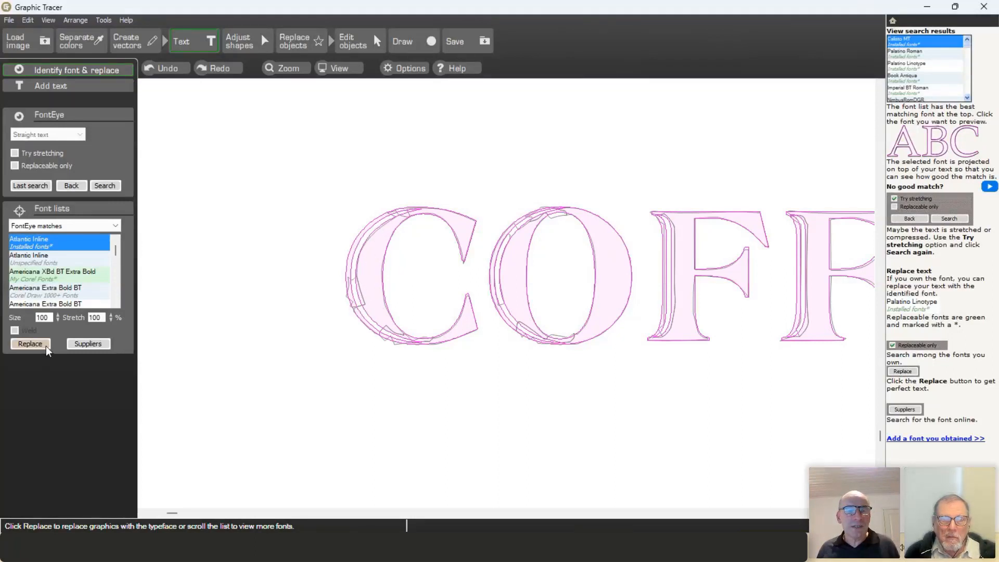
Step: Swap COFFEE BLEND to Atlantic Inline, comparing against the traced letters with Undo and Redo
click(31, 344)
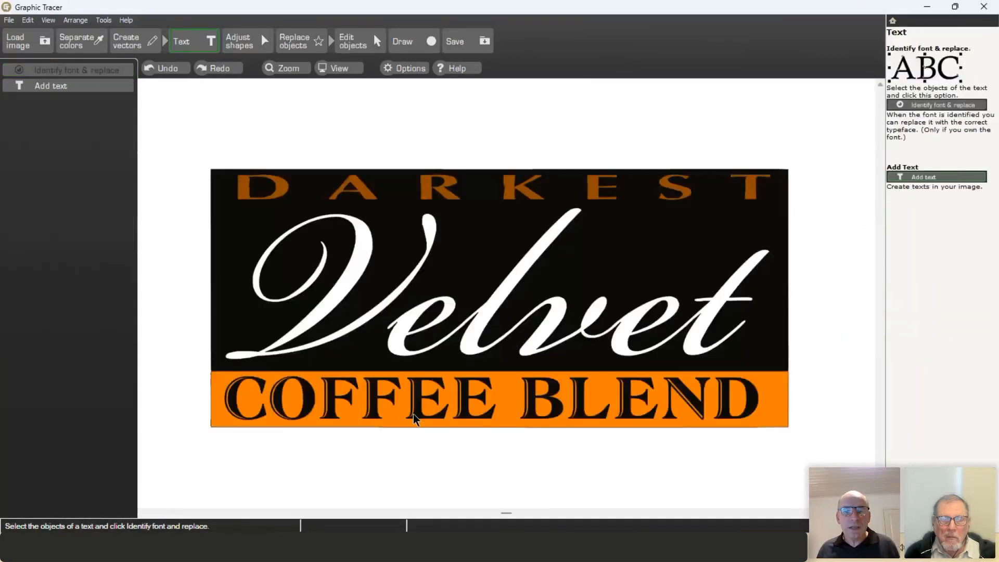
scroll(505, 292, up, 5)
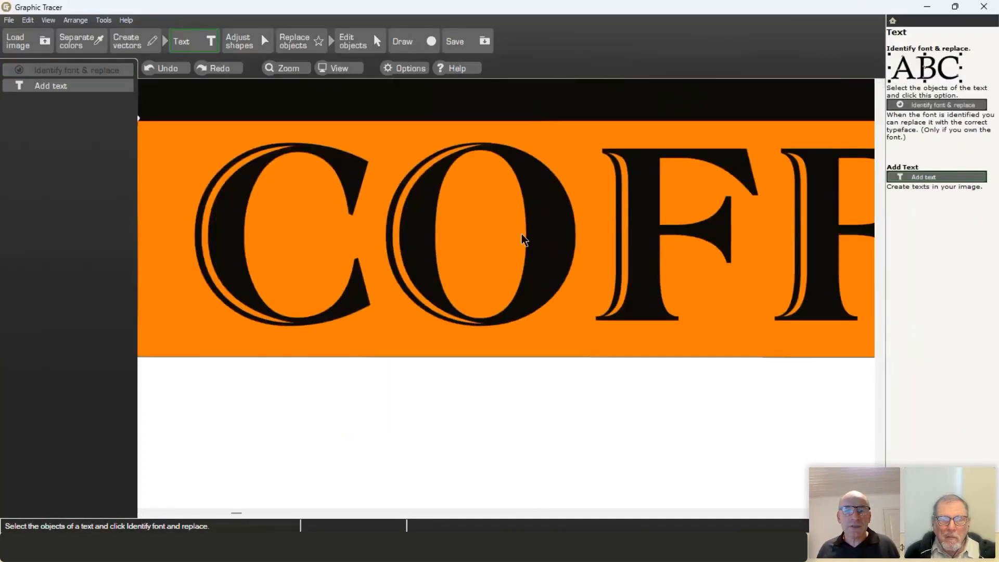
click(174, 70)
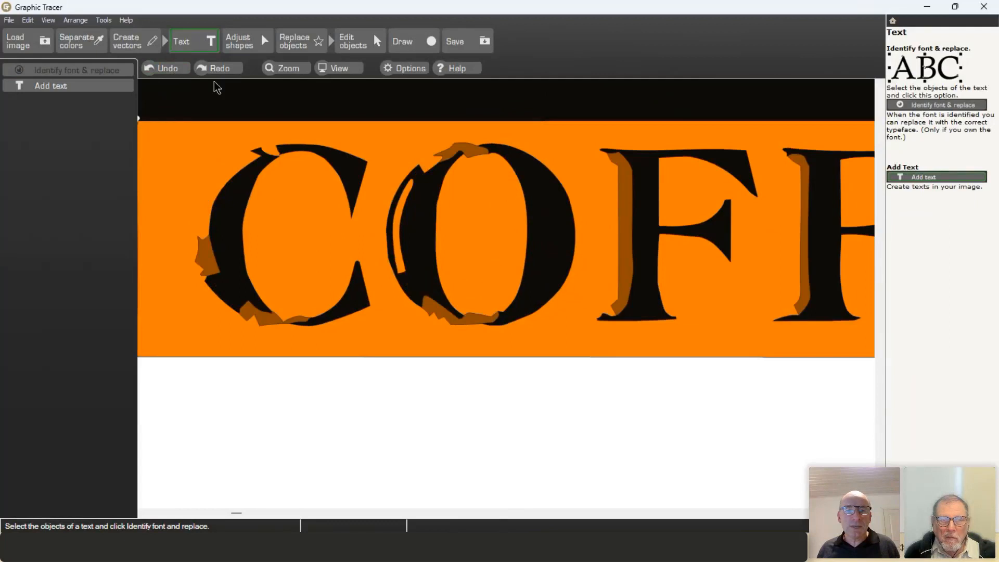
click(231, 70)
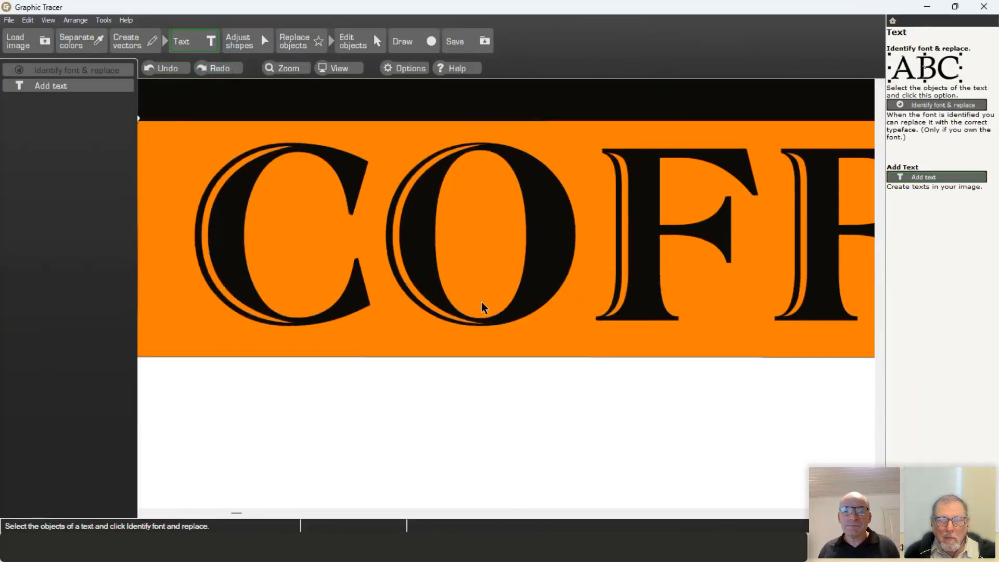
scroll(482, 304, down, 5)
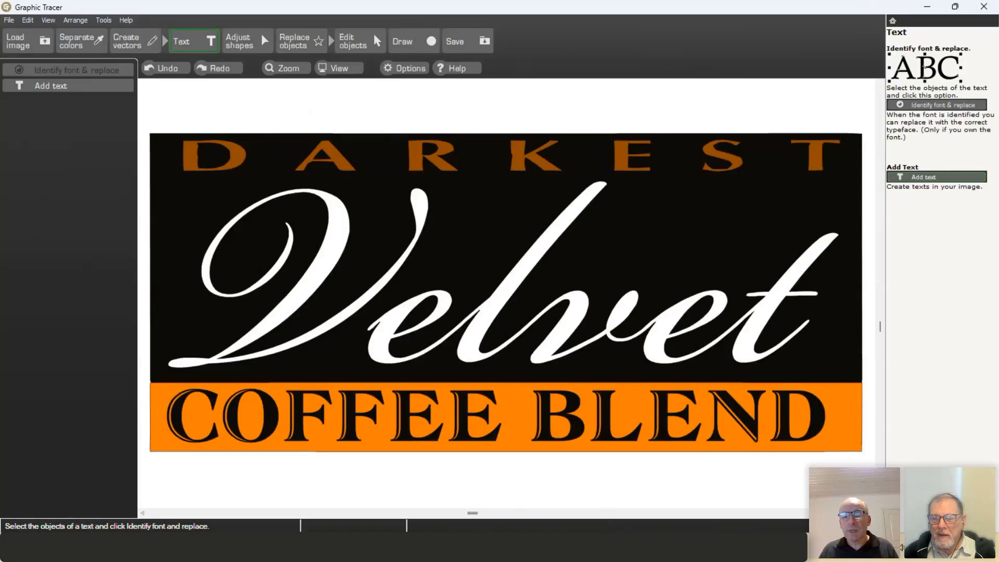
mouse_move(582, 557)
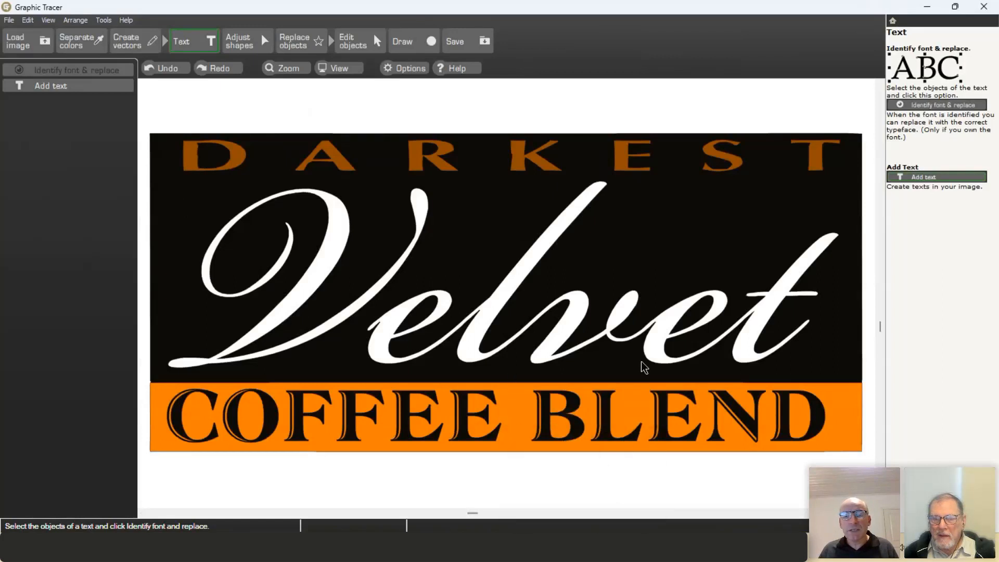